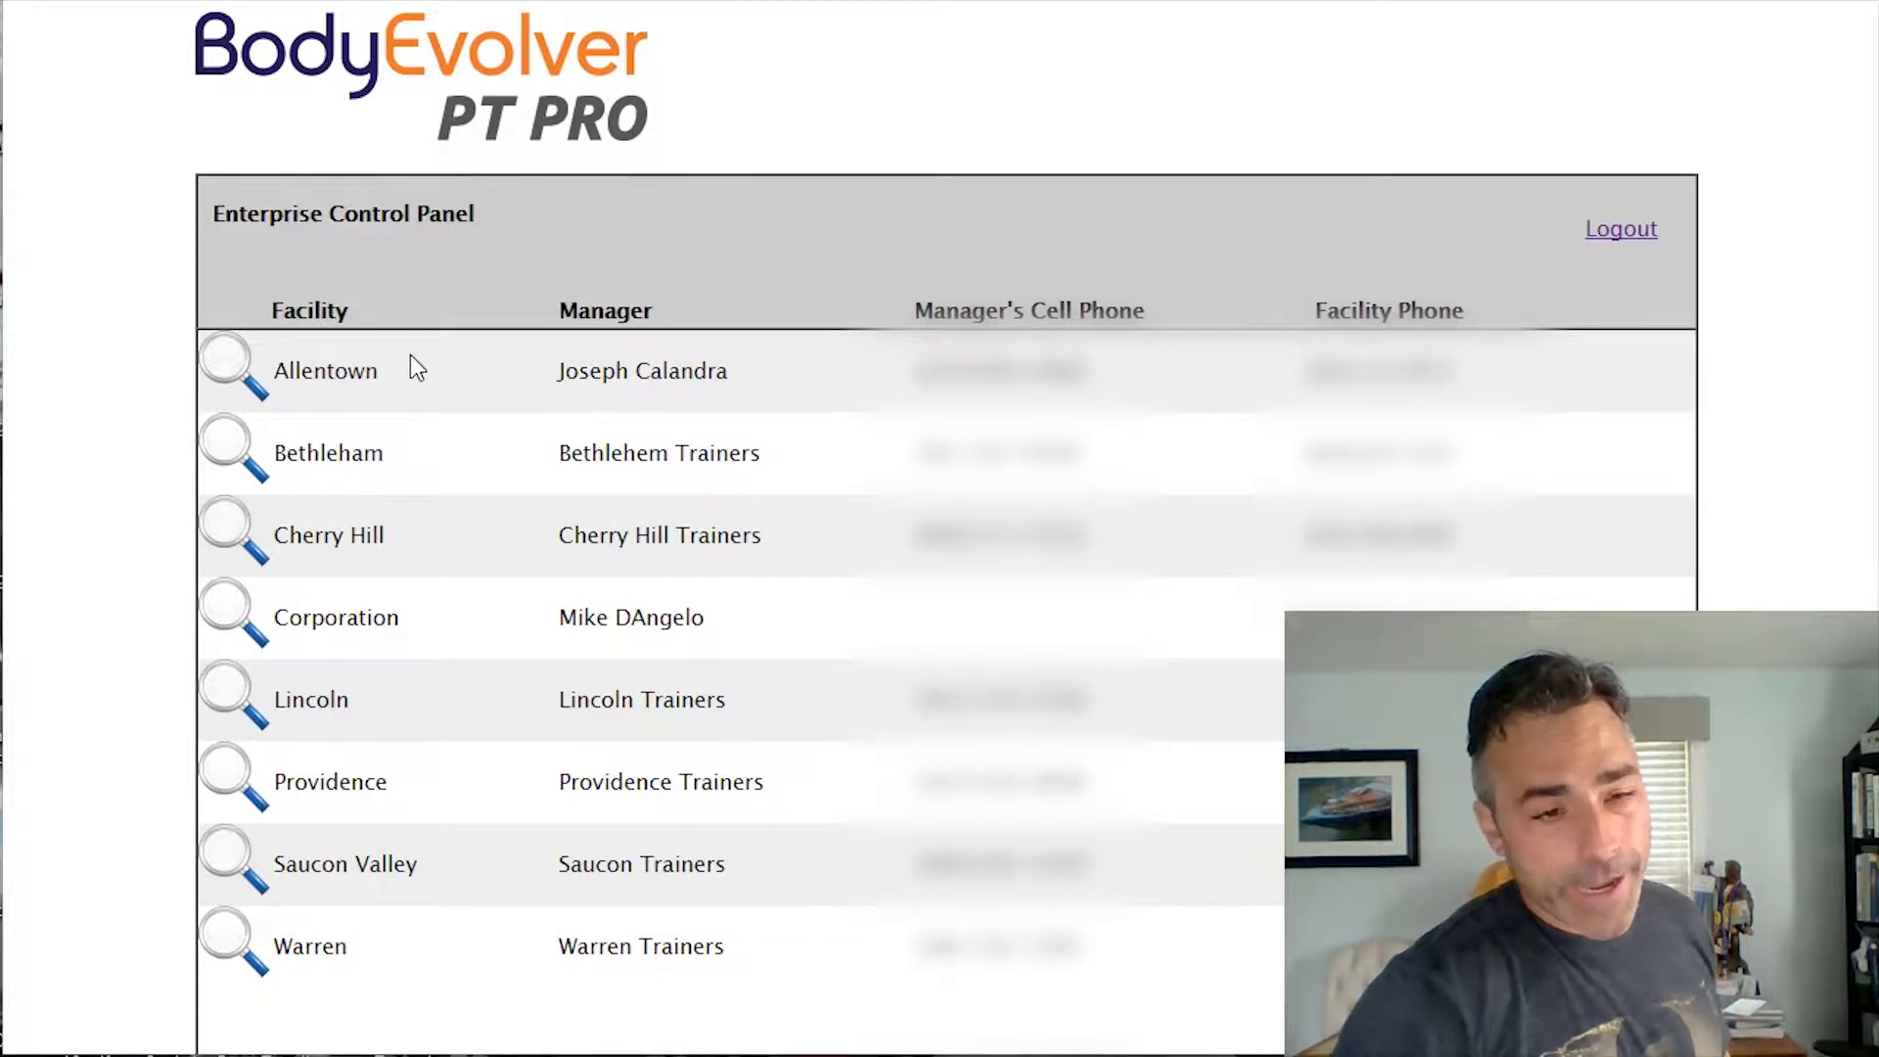
Step: Open the Allentown facility from the Enterprise Control Panel and bring up its Client Report by Date Added
click(231, 375)
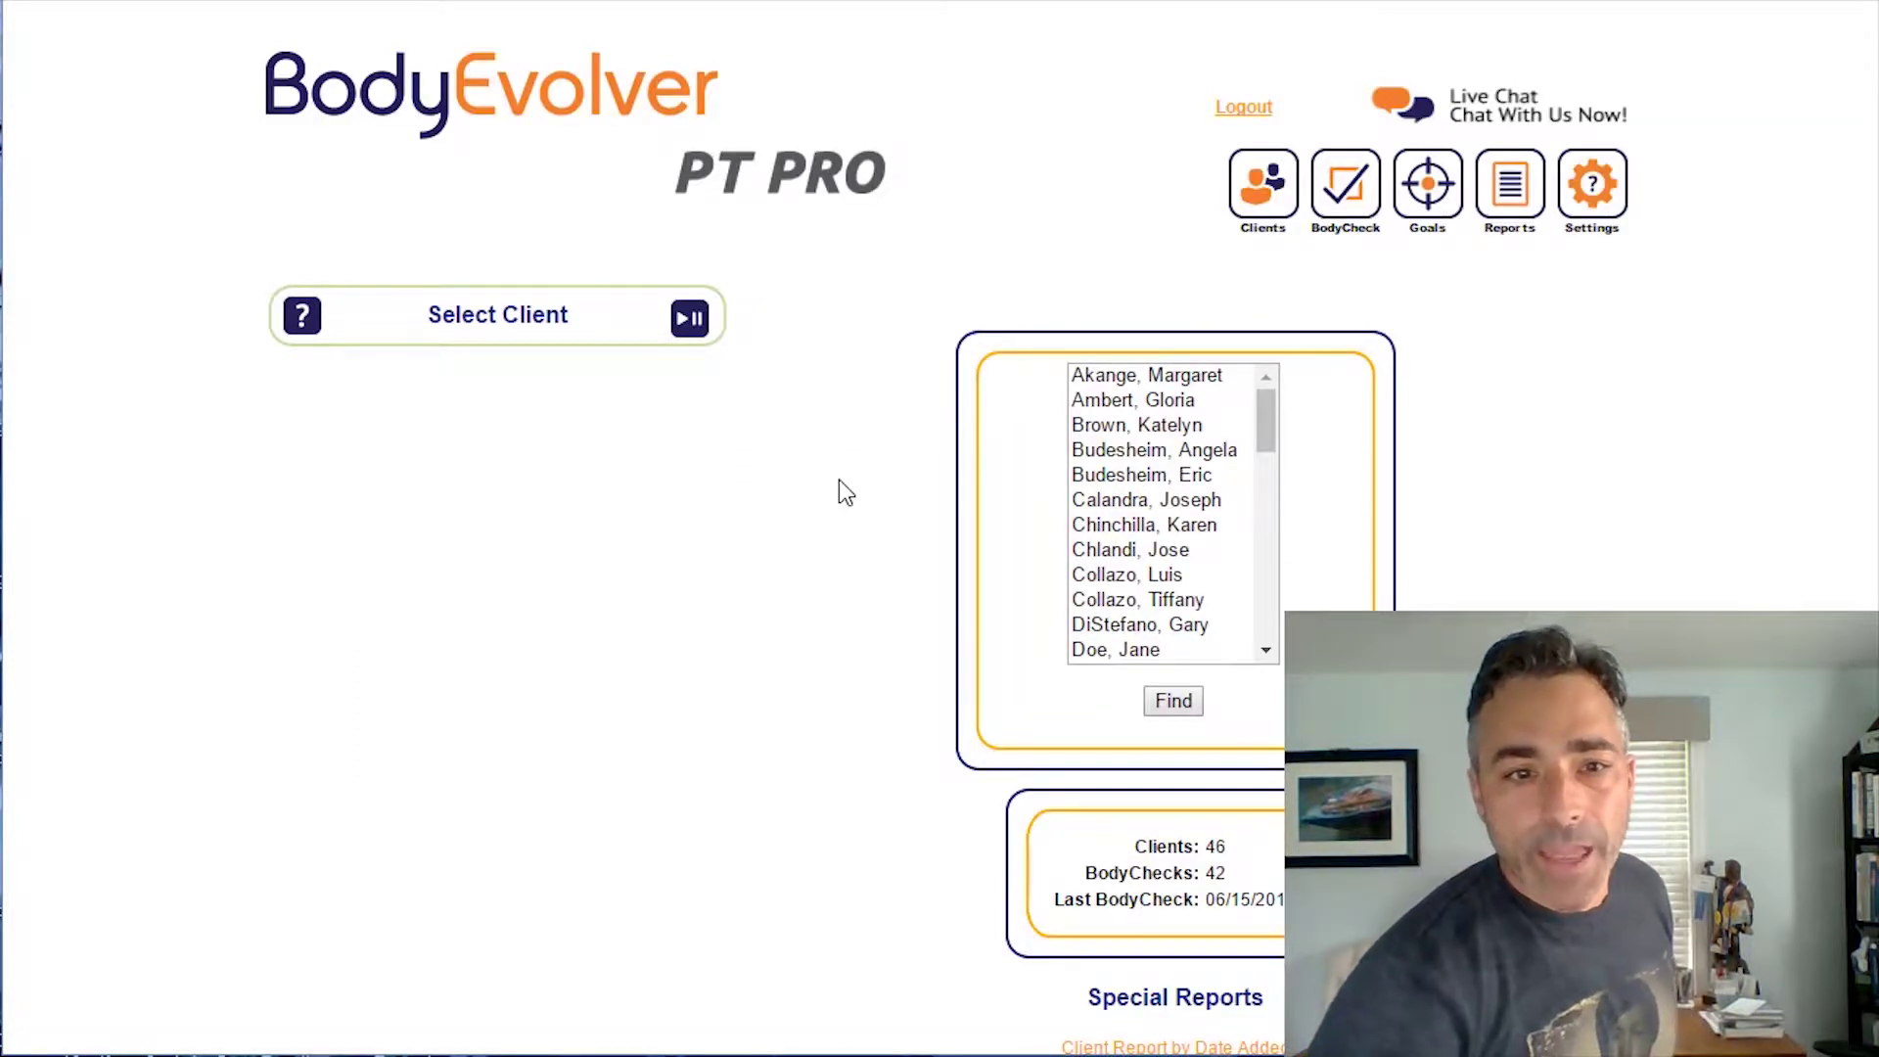
scroll(838, 480, down, 2)
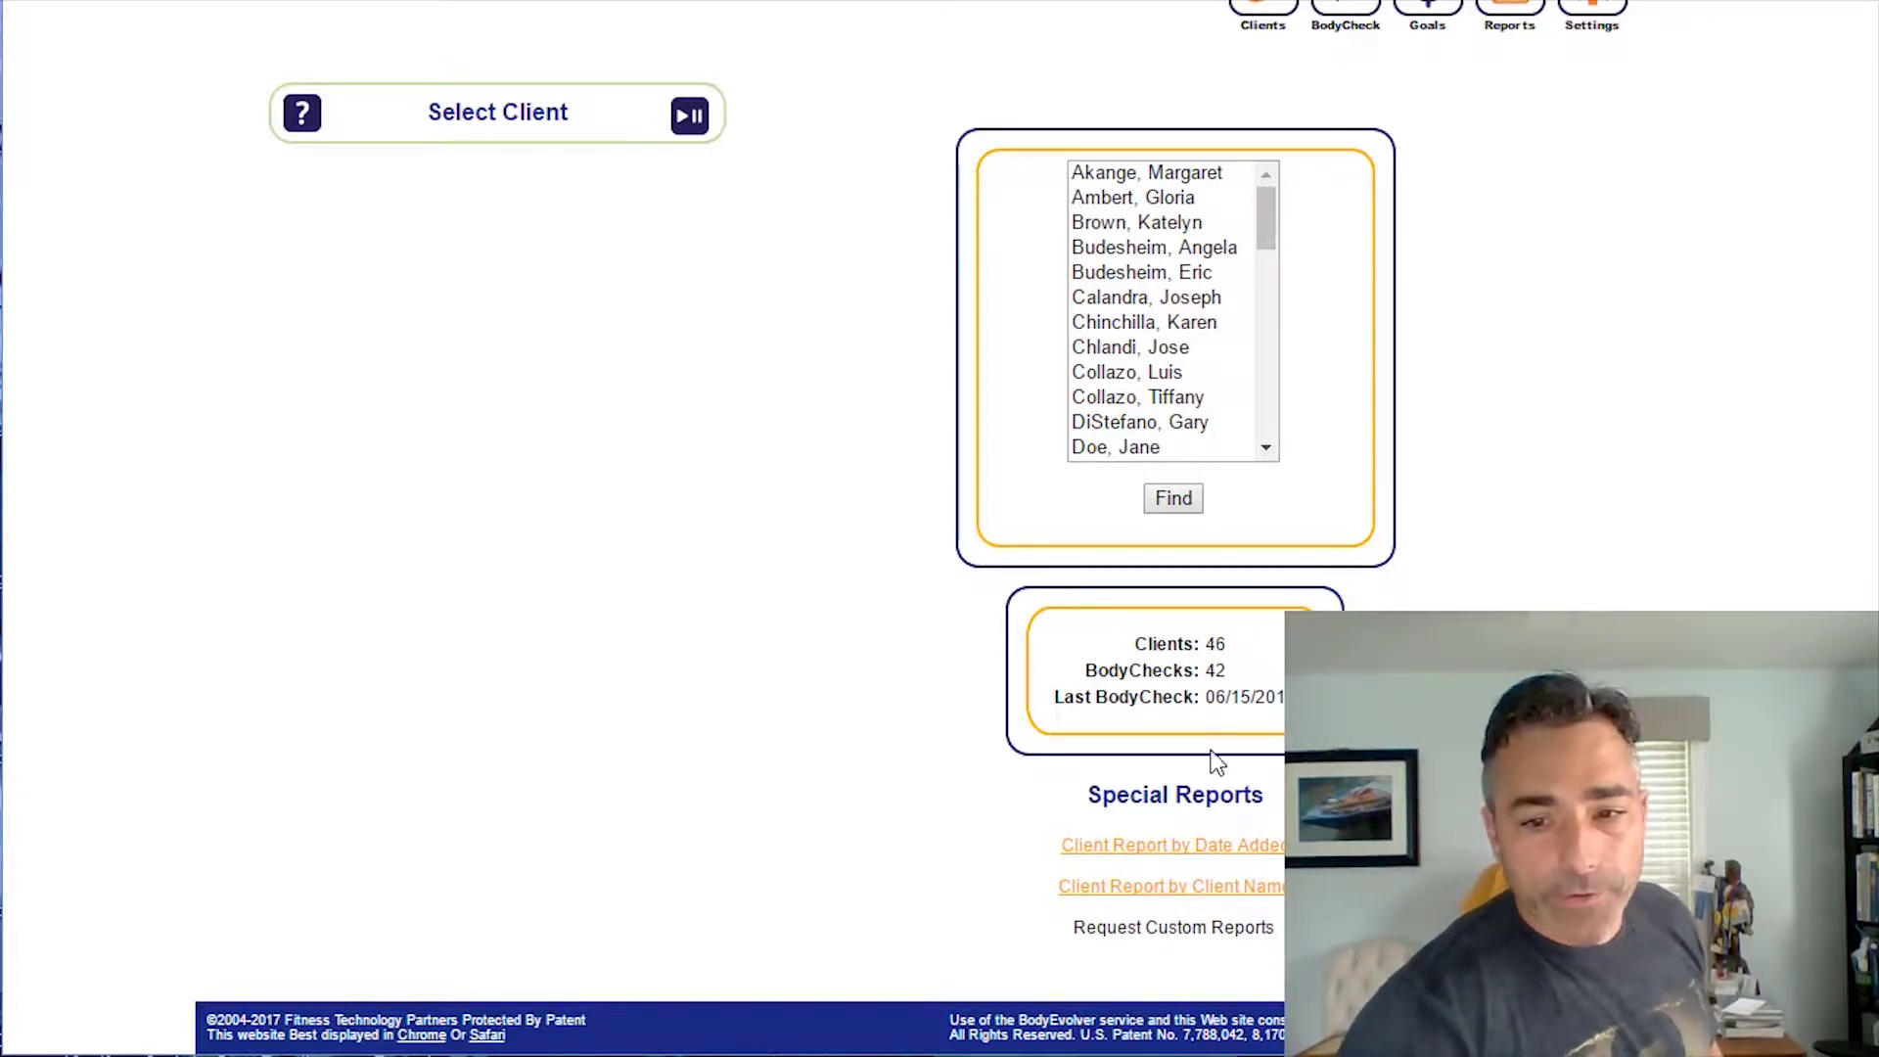
scroll(1147, 826, up, 2)
scroll(1150, 866, down, 2)
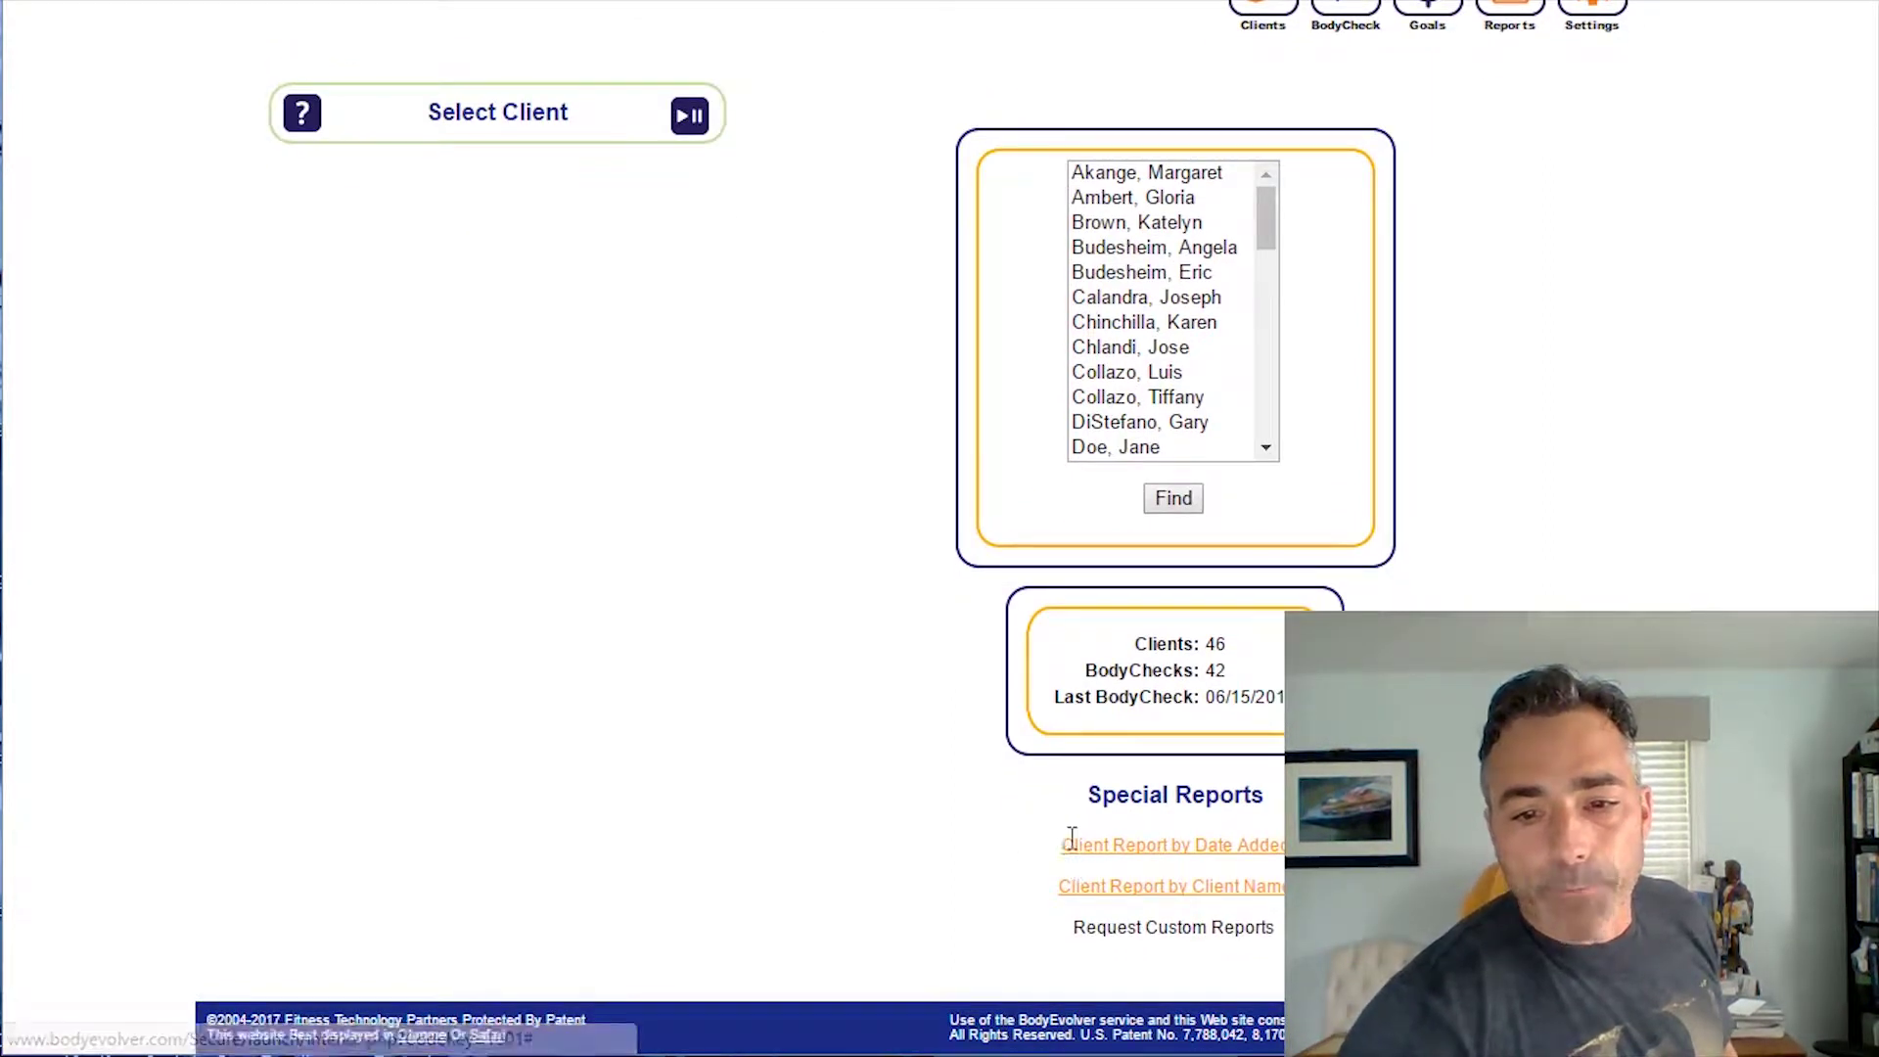
drag(1071, 839, 1291, 846)
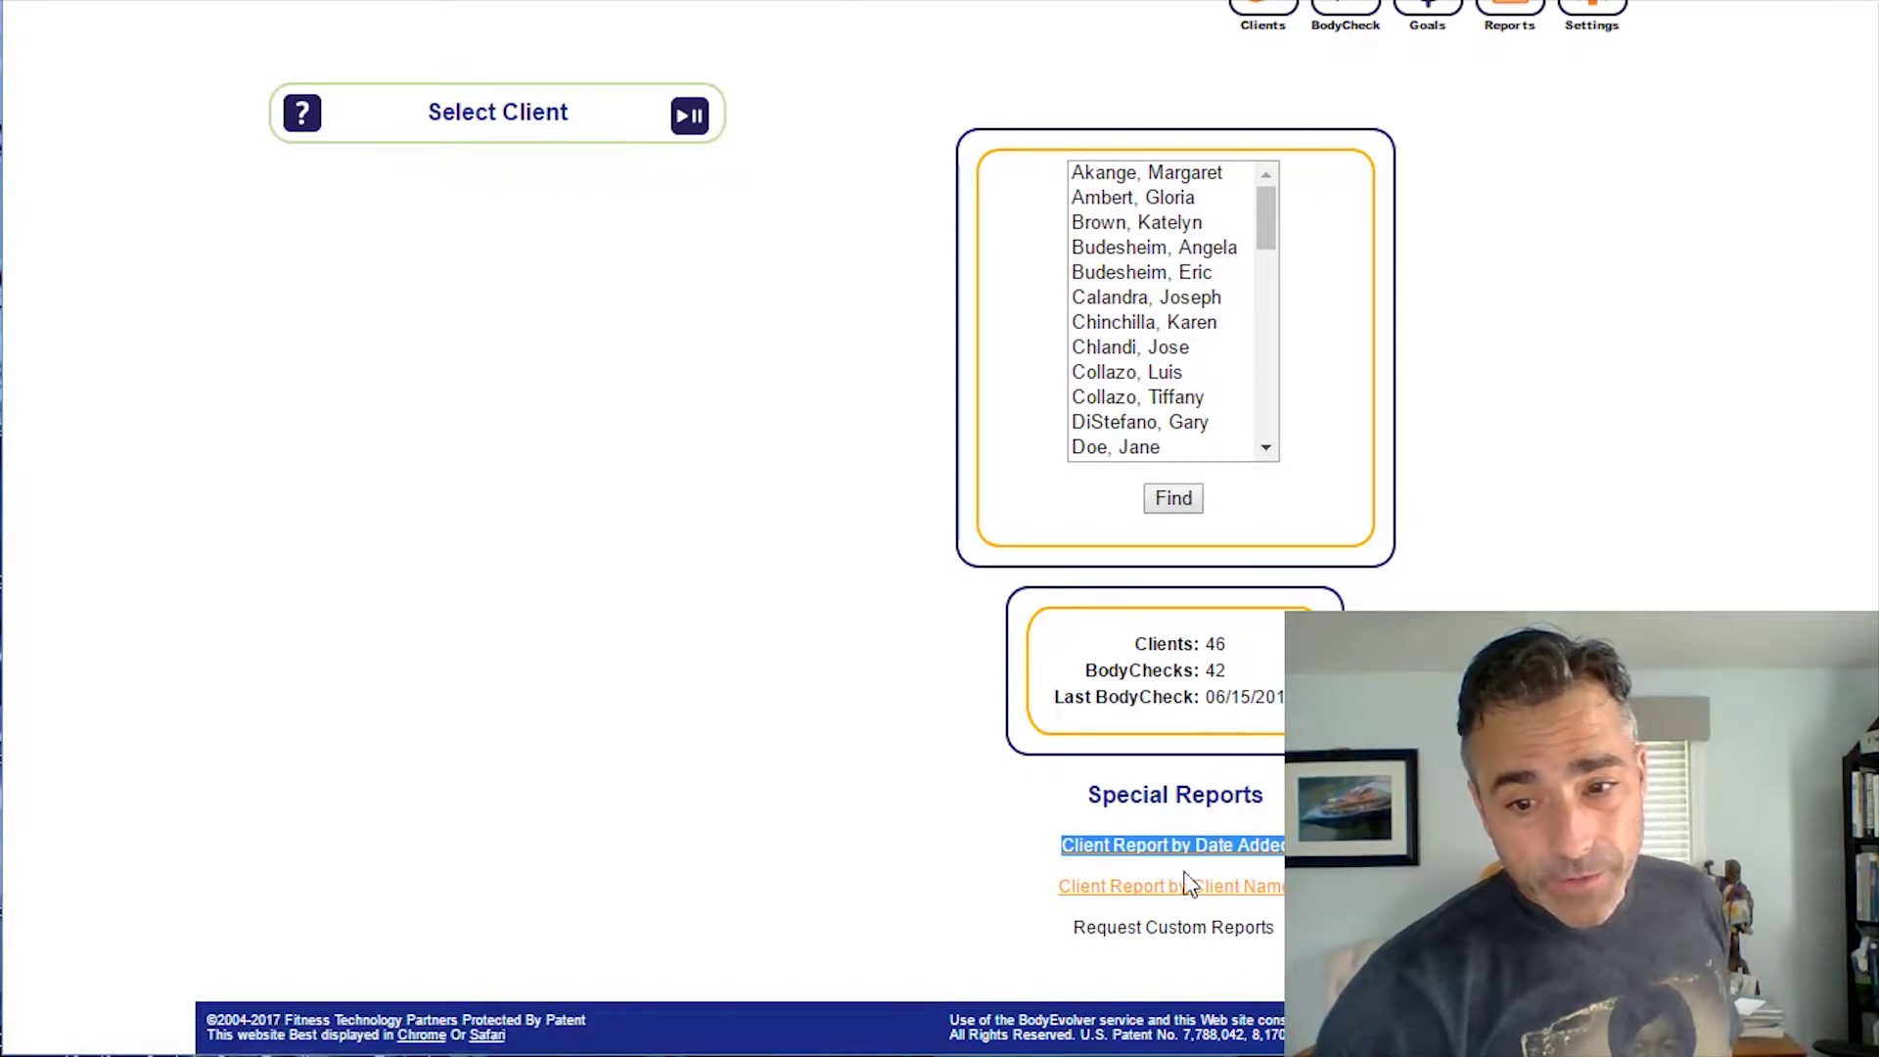
click(1206, 848)
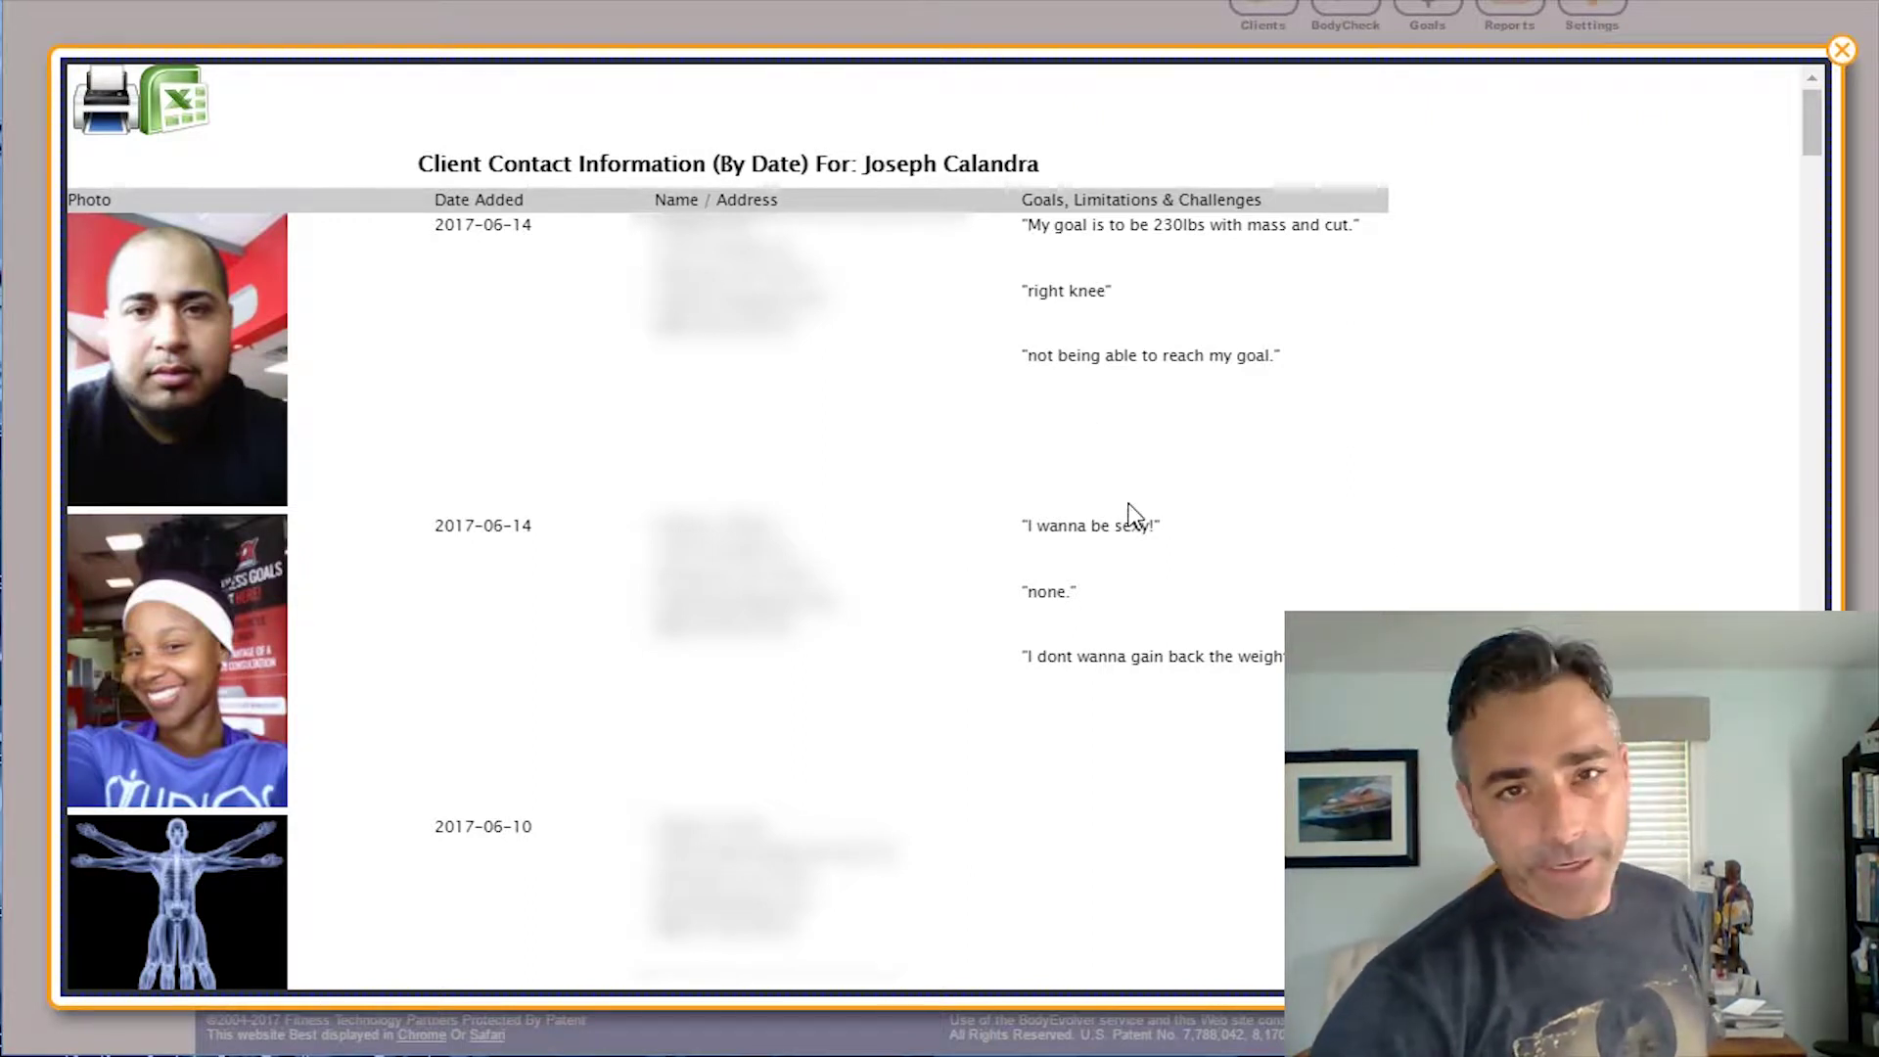
Step: Export the Allentown client report to Excel, then download and open the resulting client-list-date workbook
scroll(1125, 509, down, 8)
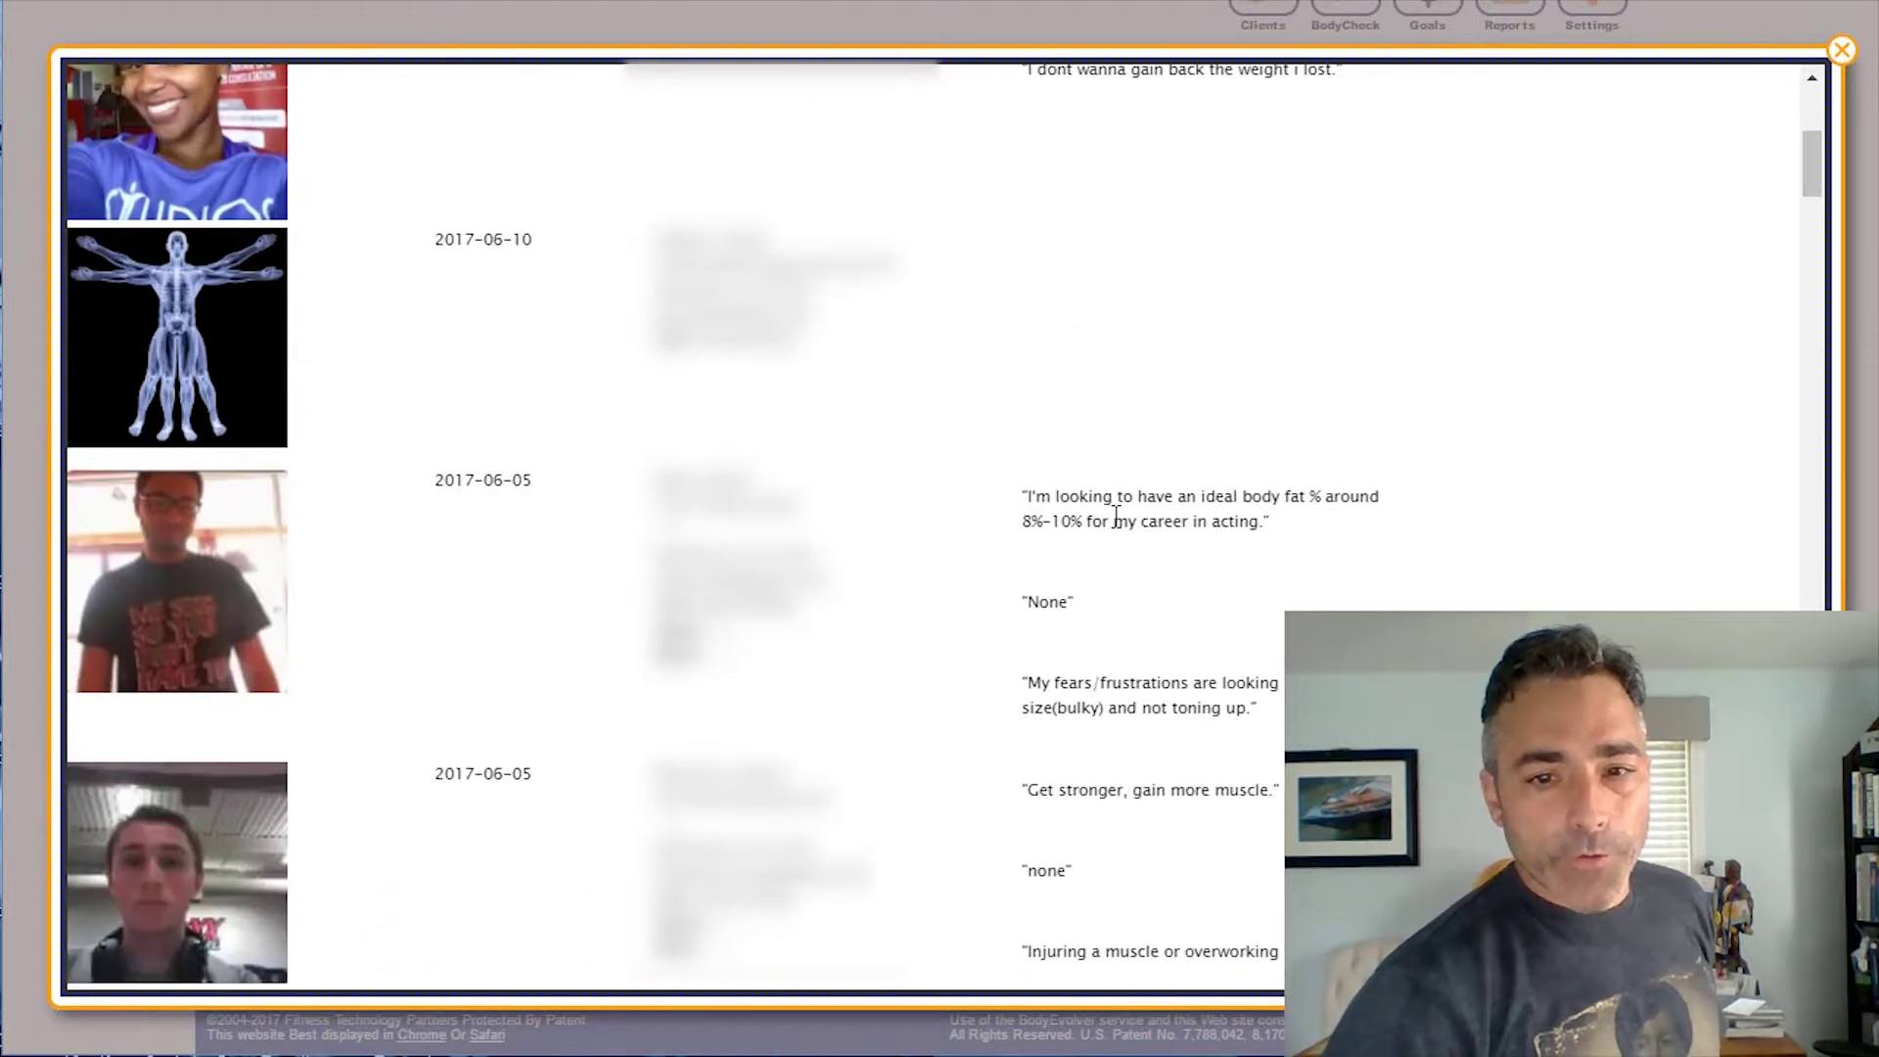
scroll(1115, 529, down, 3)
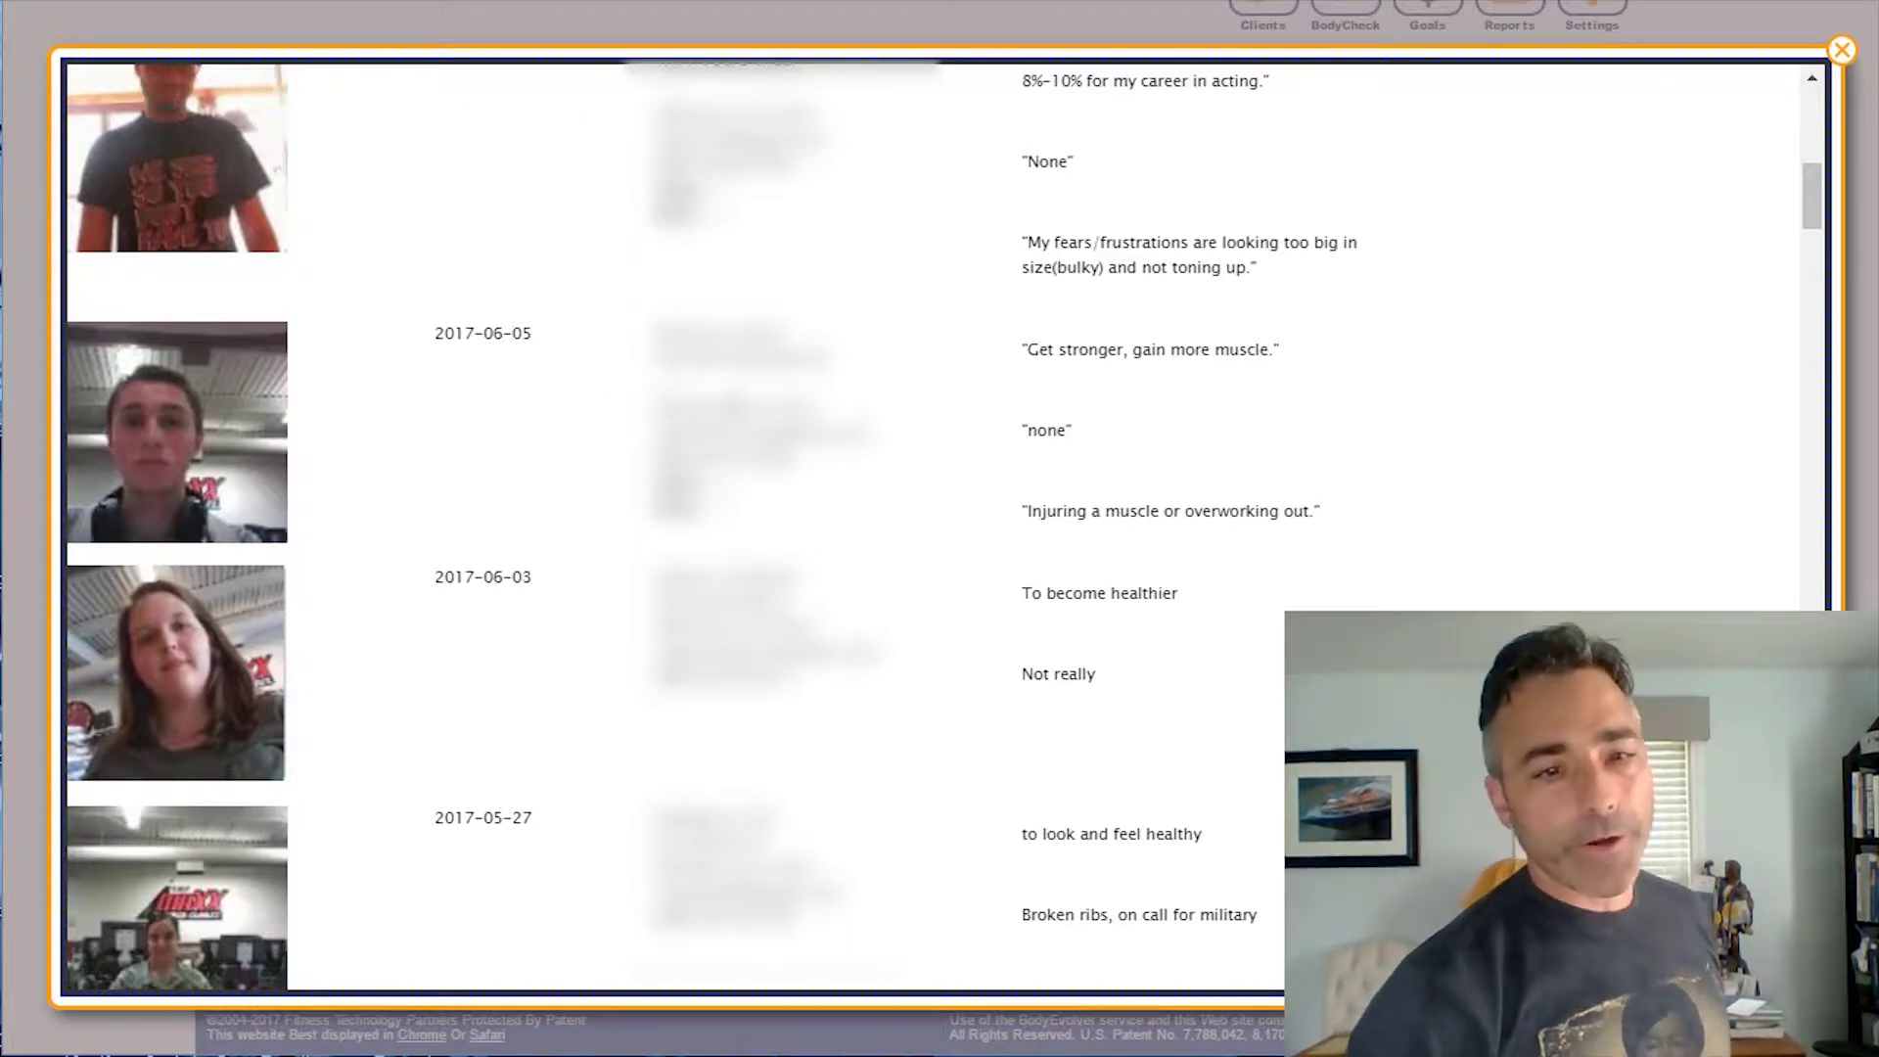
scroll(943, 527, down, 6)
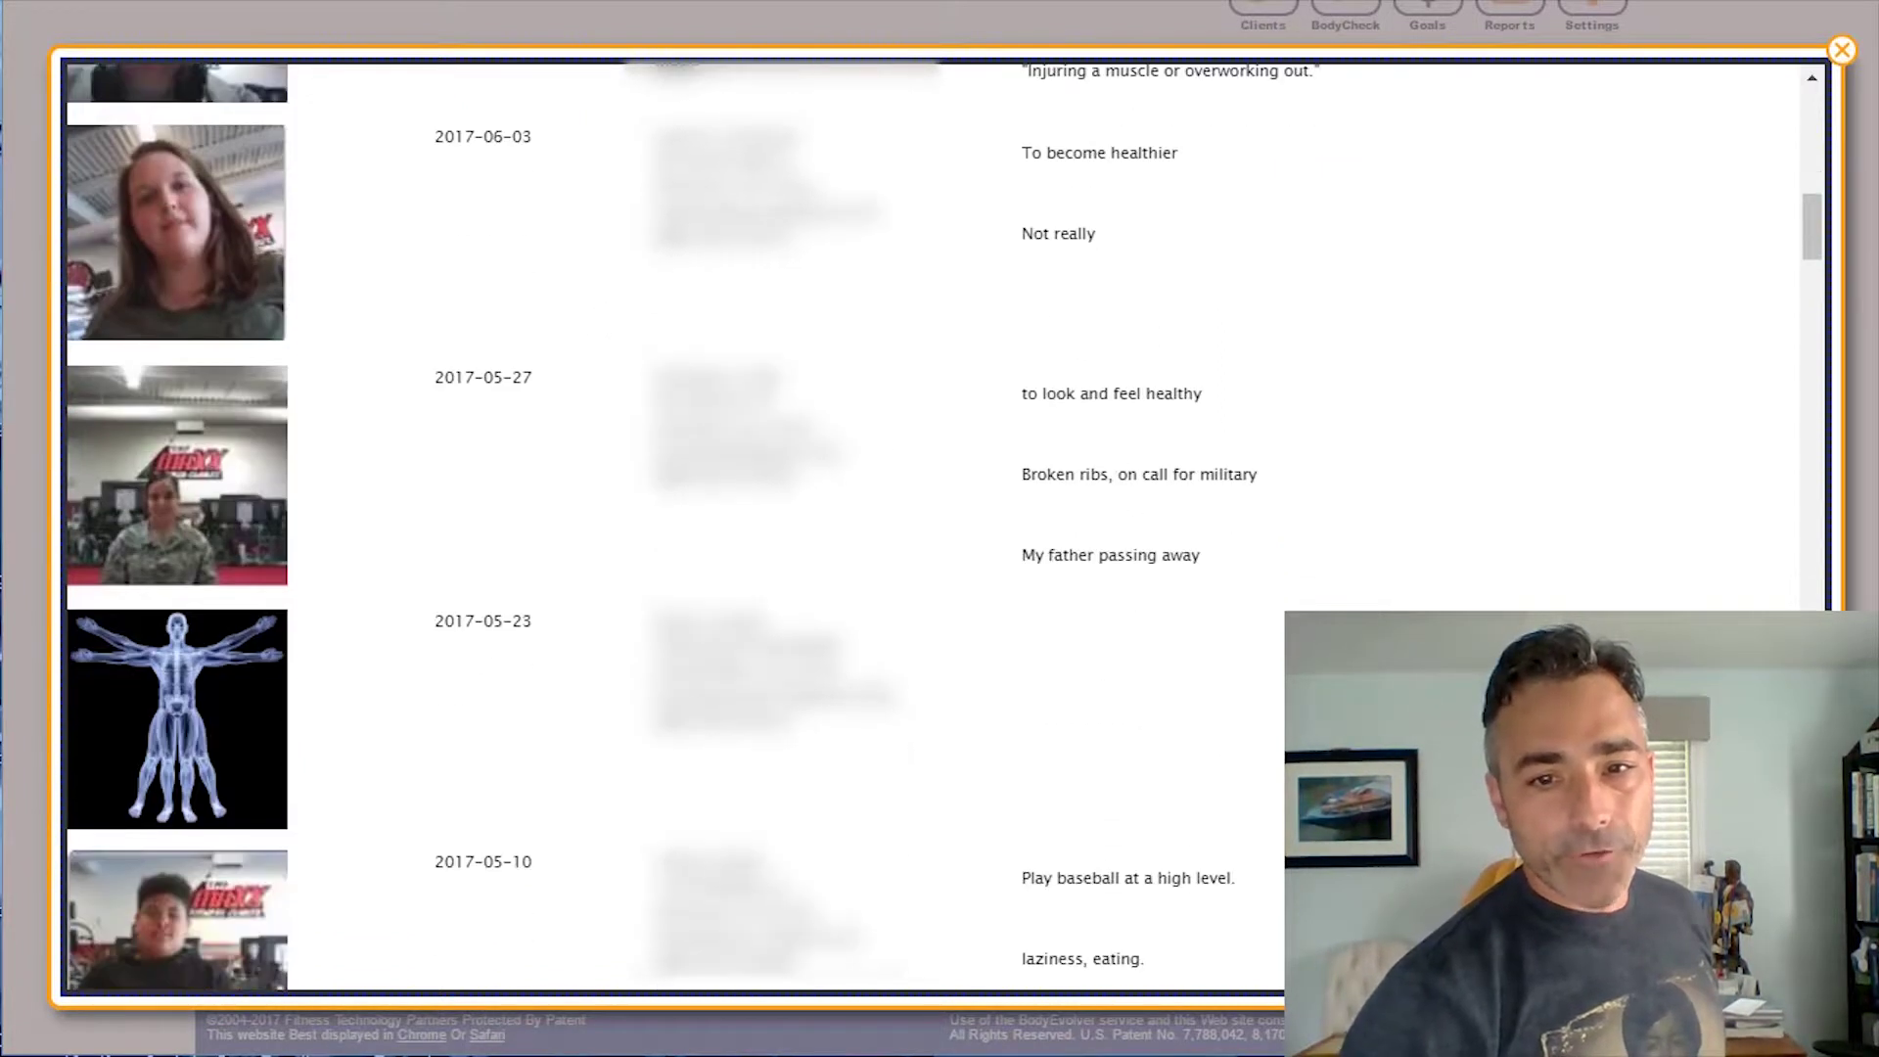
scroll(800, 415, up, 15)
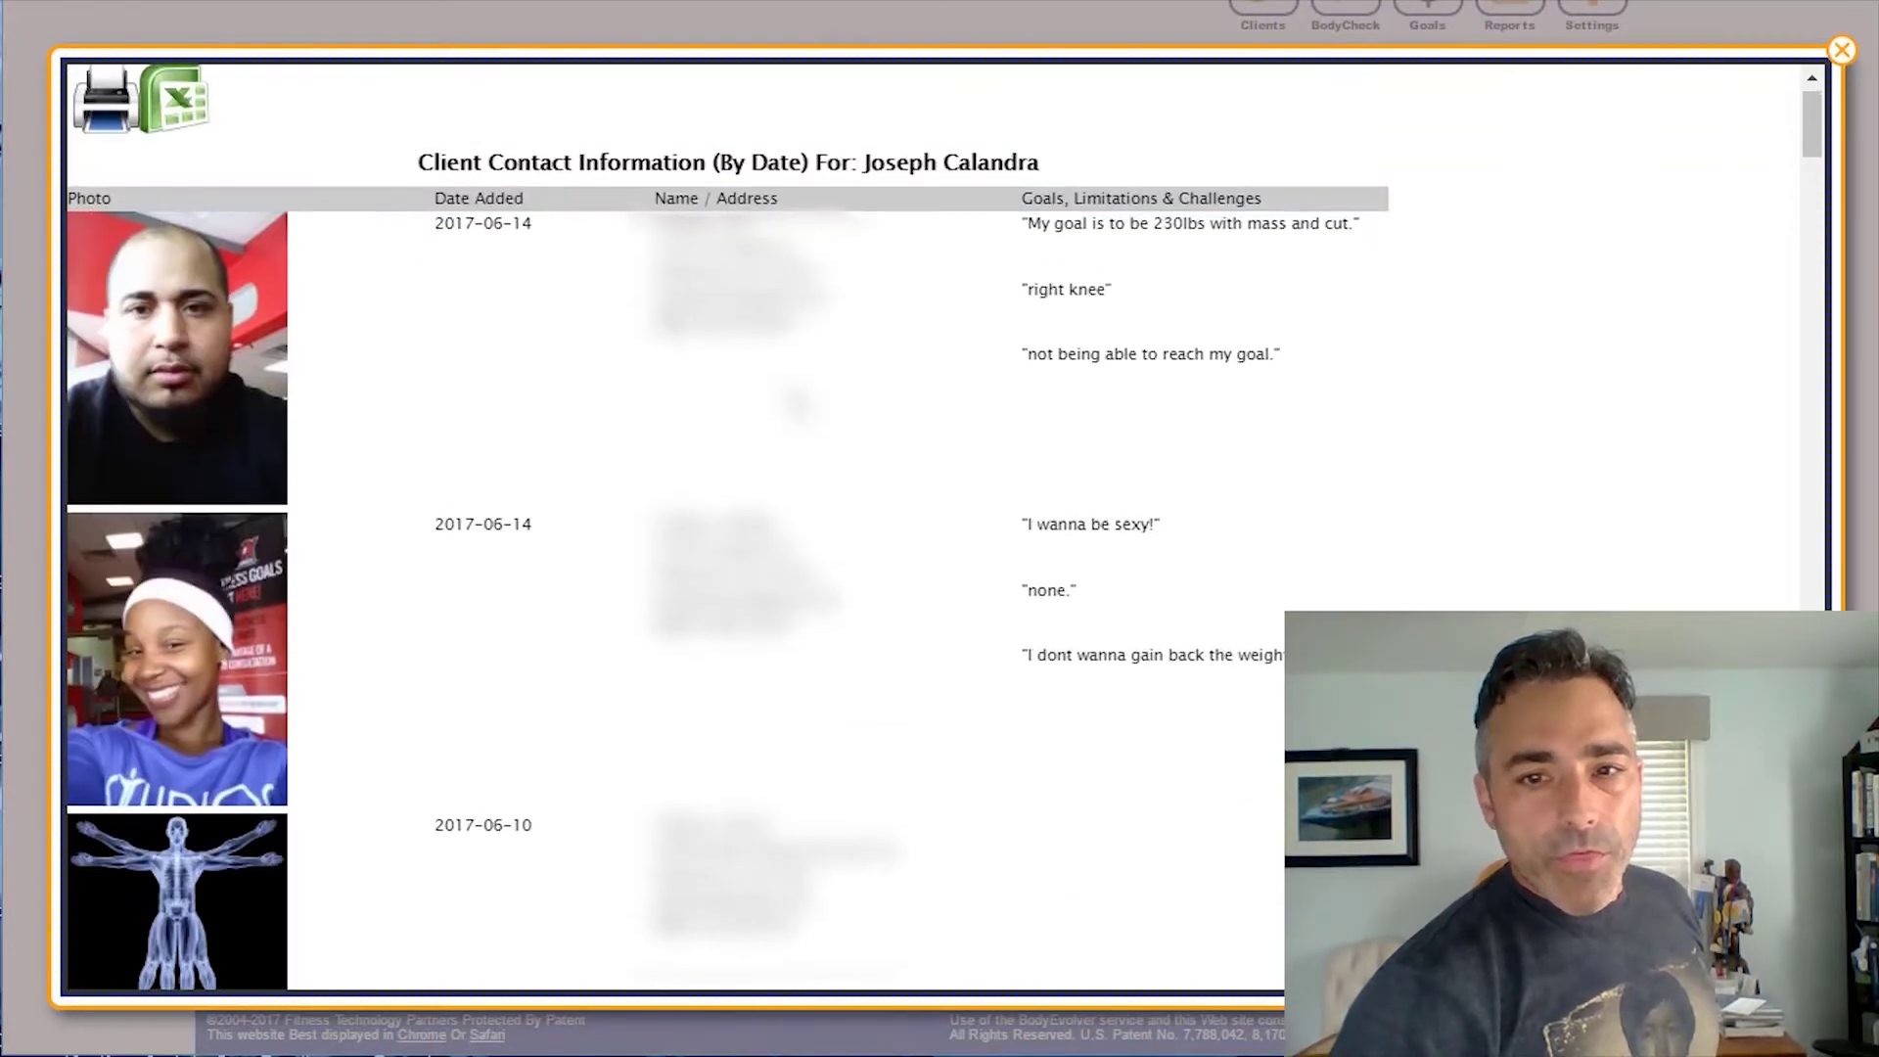
click(186, 108)
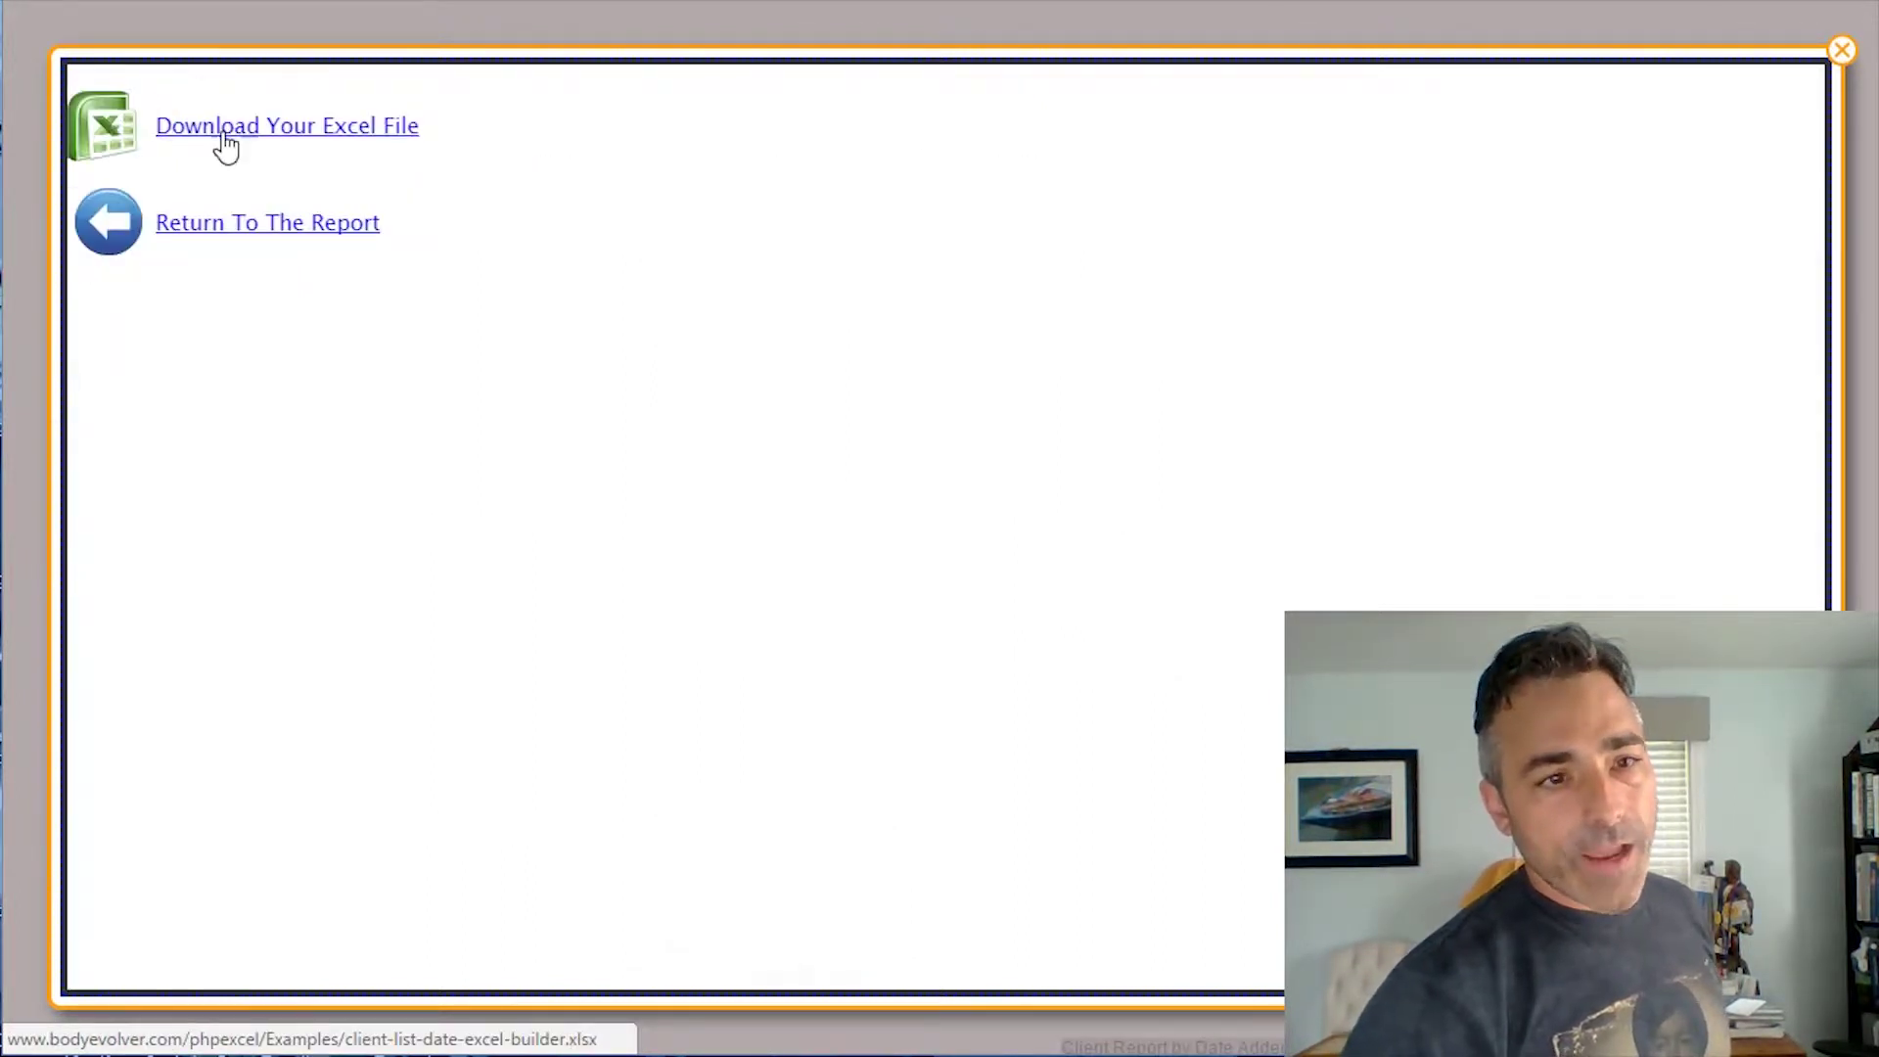
click(230, 144)
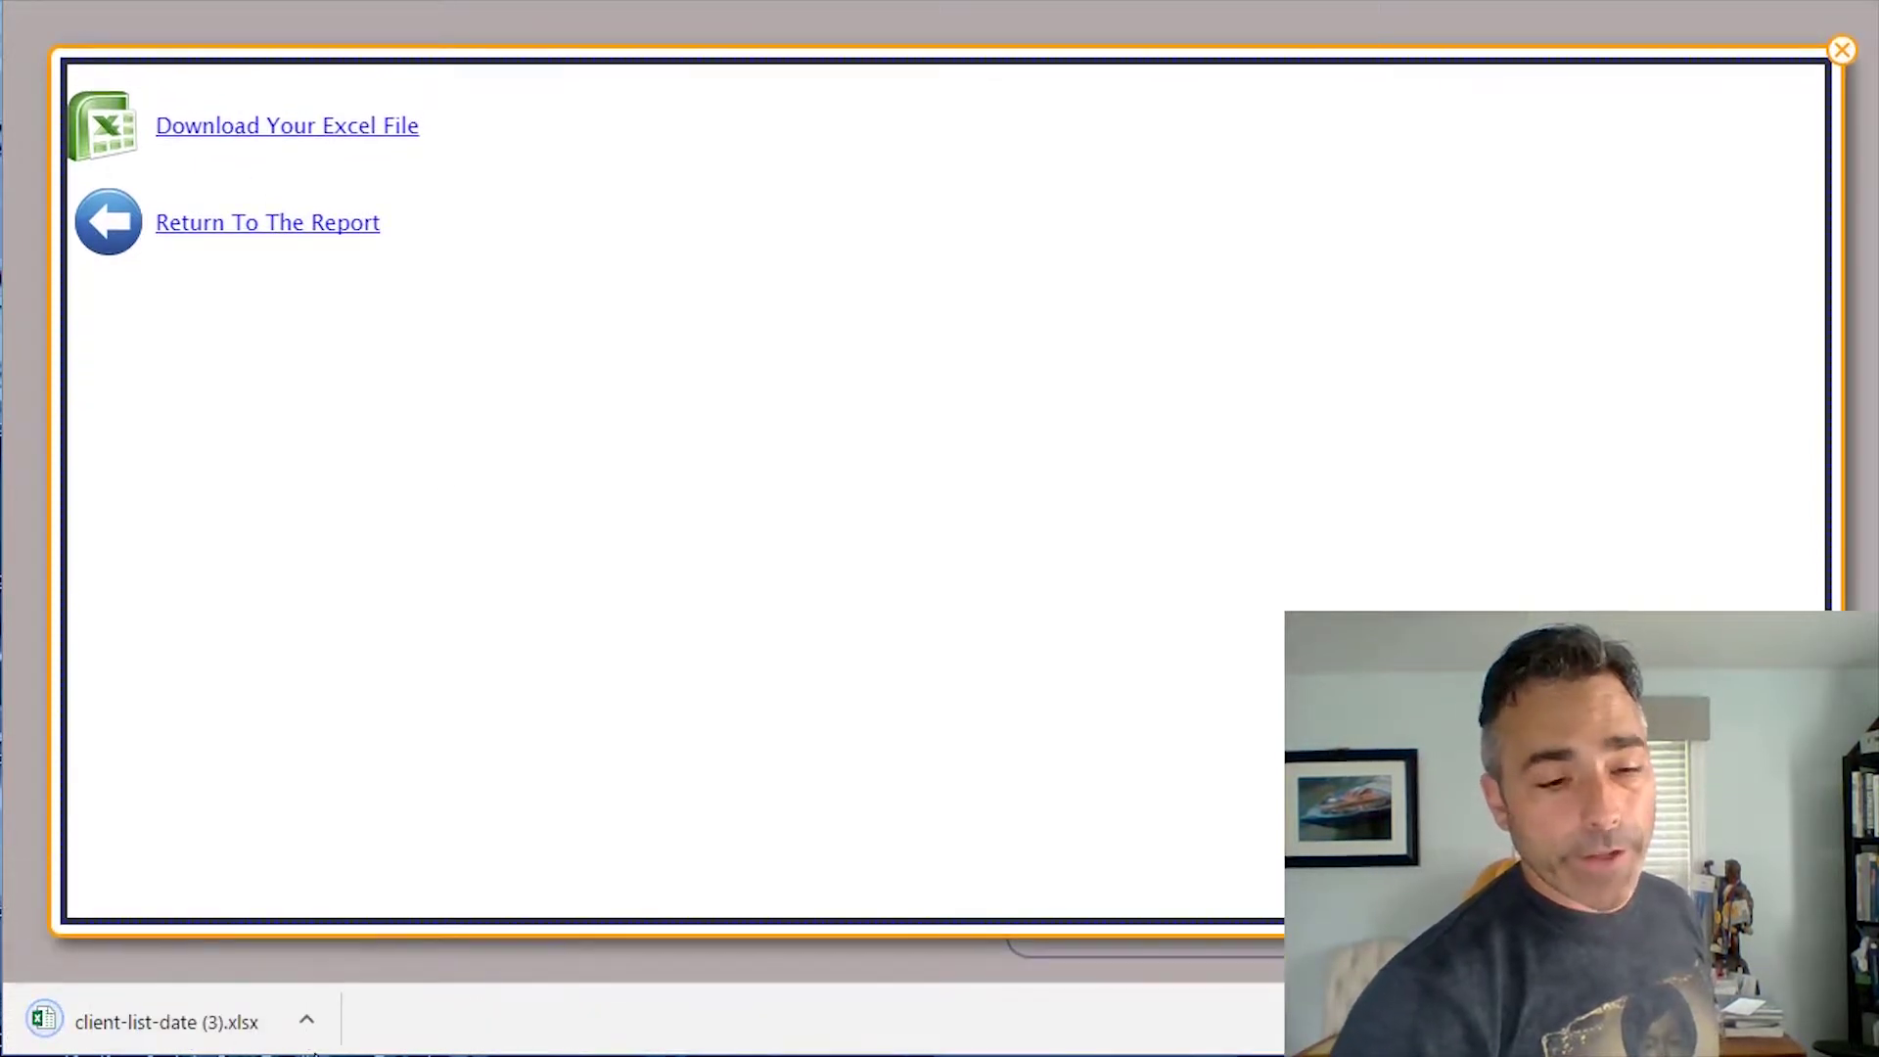
click(309, 1028)
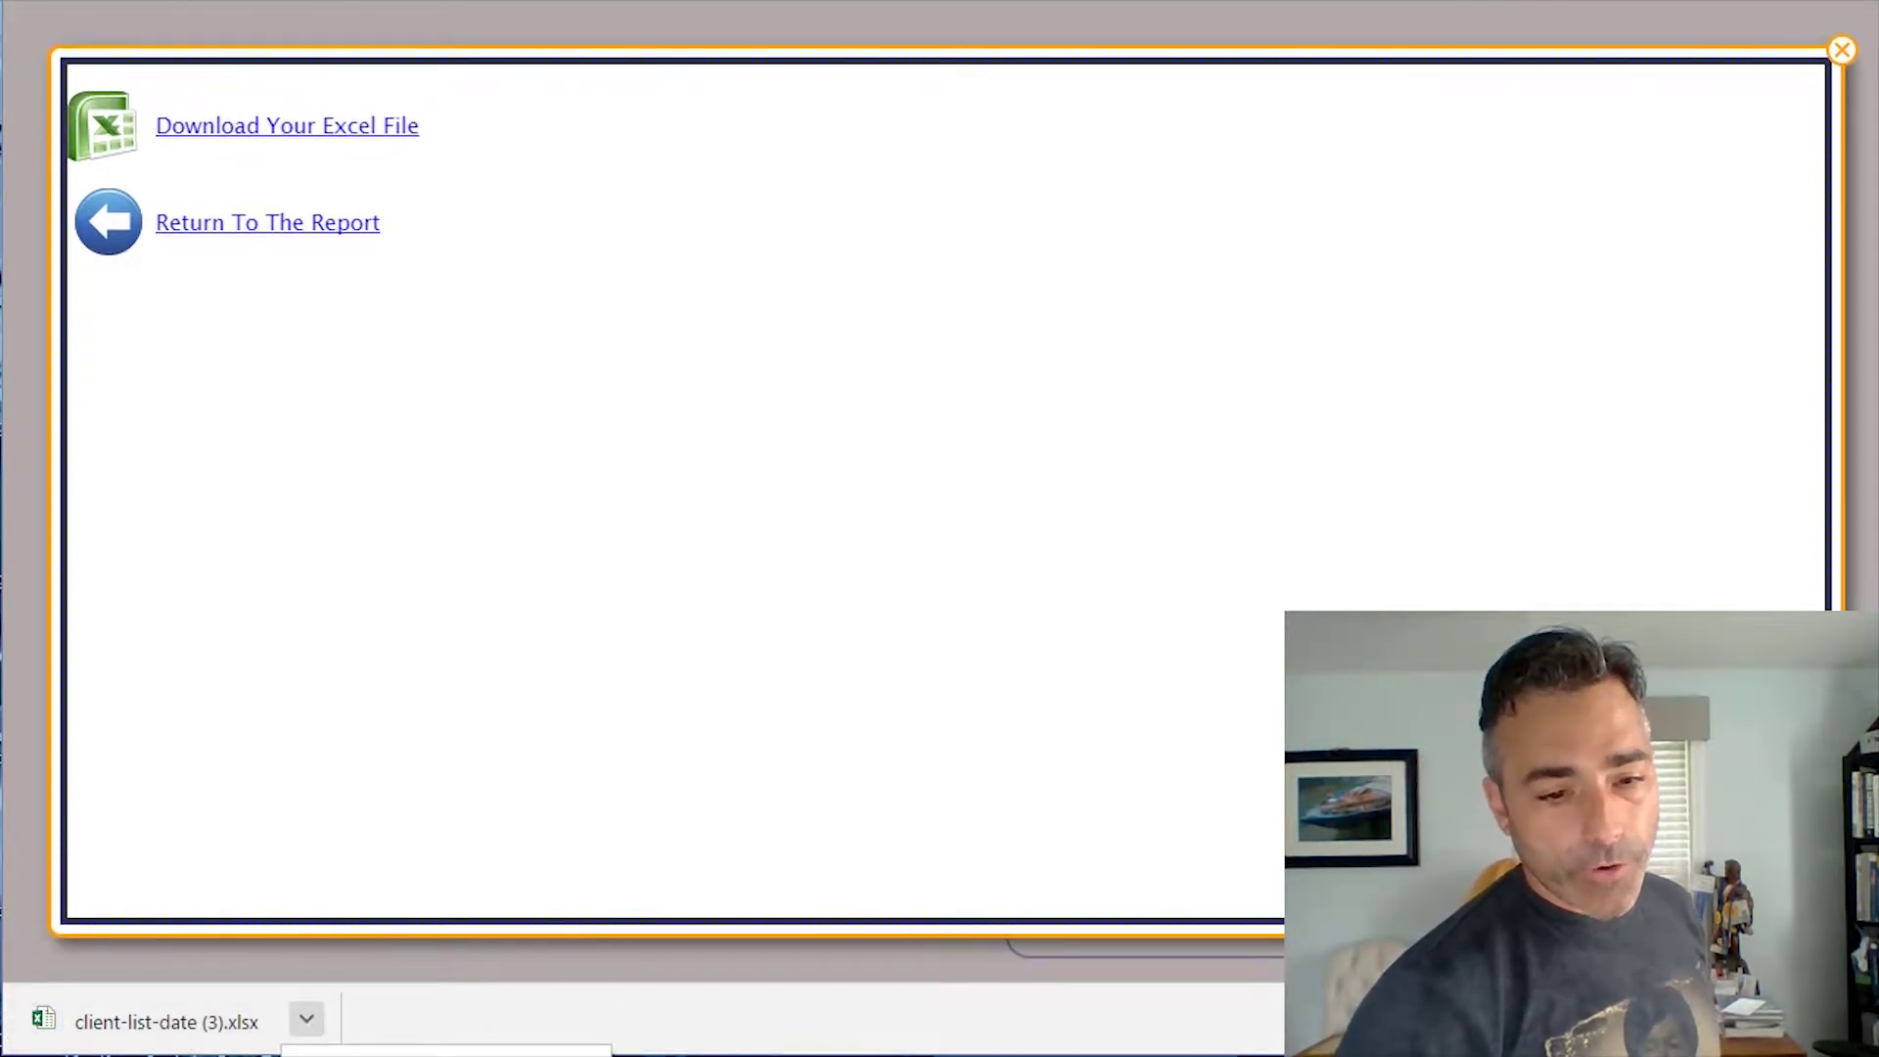
click(377, 1051)
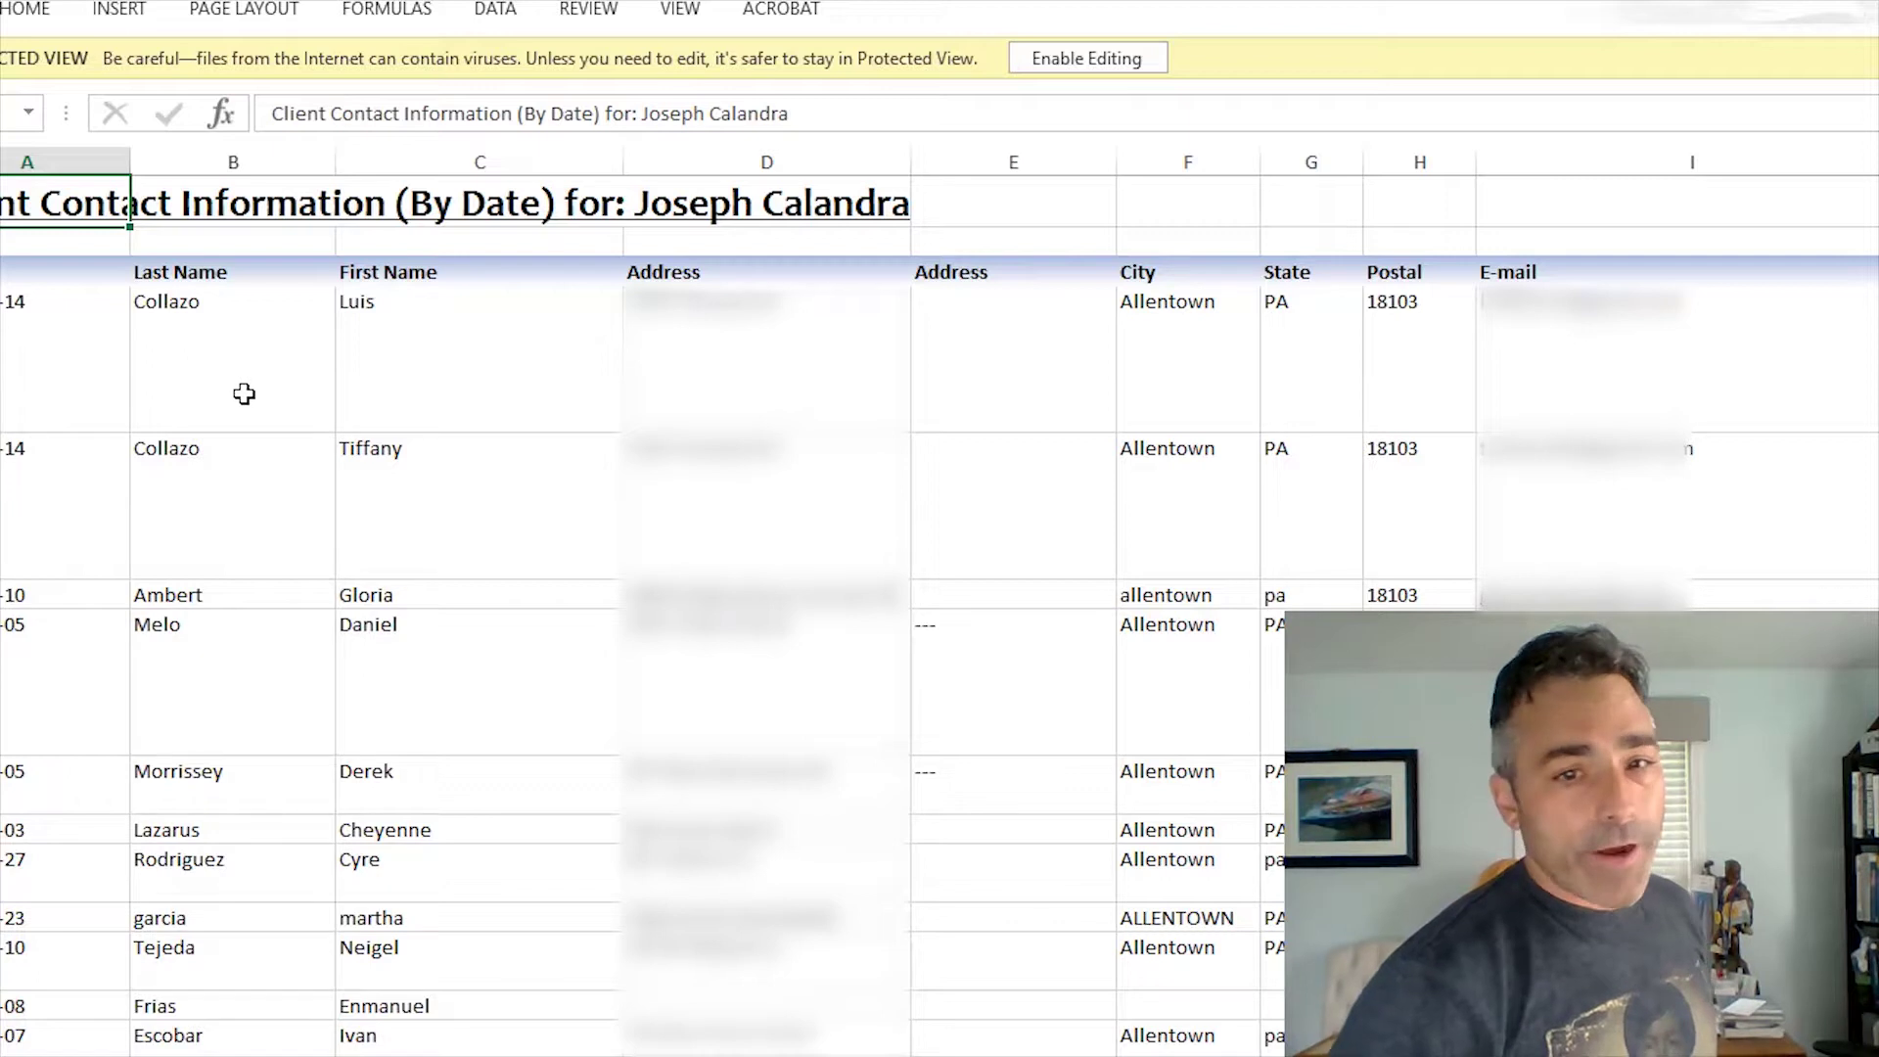
Step: Examine the exported workbook's client rows, including the contact columns and the goals, limitations and challenges columns
scroll(243, 389, down, 2)
scroll(454, 452, down, 1)
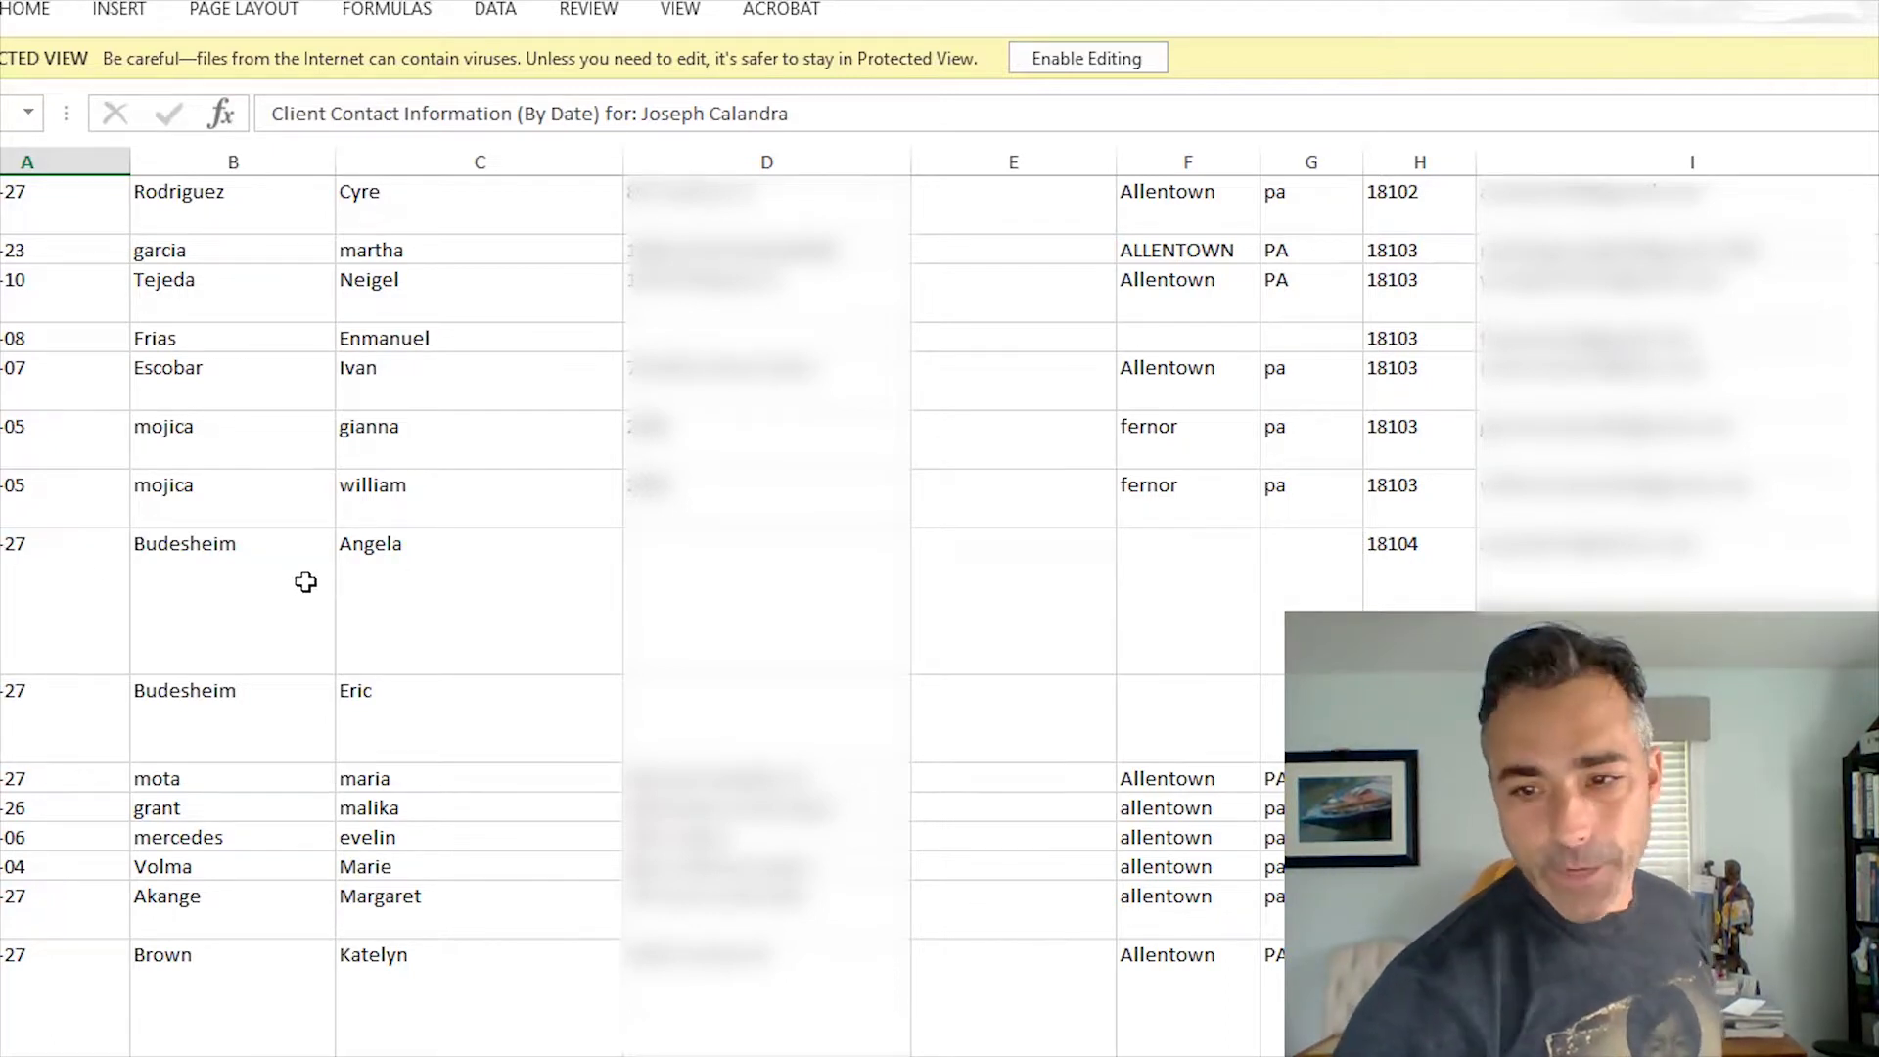
scroll(914, 545, down, 1)
scroll(626, 509, up, 2)
scroll(1162, 751, down, 1)
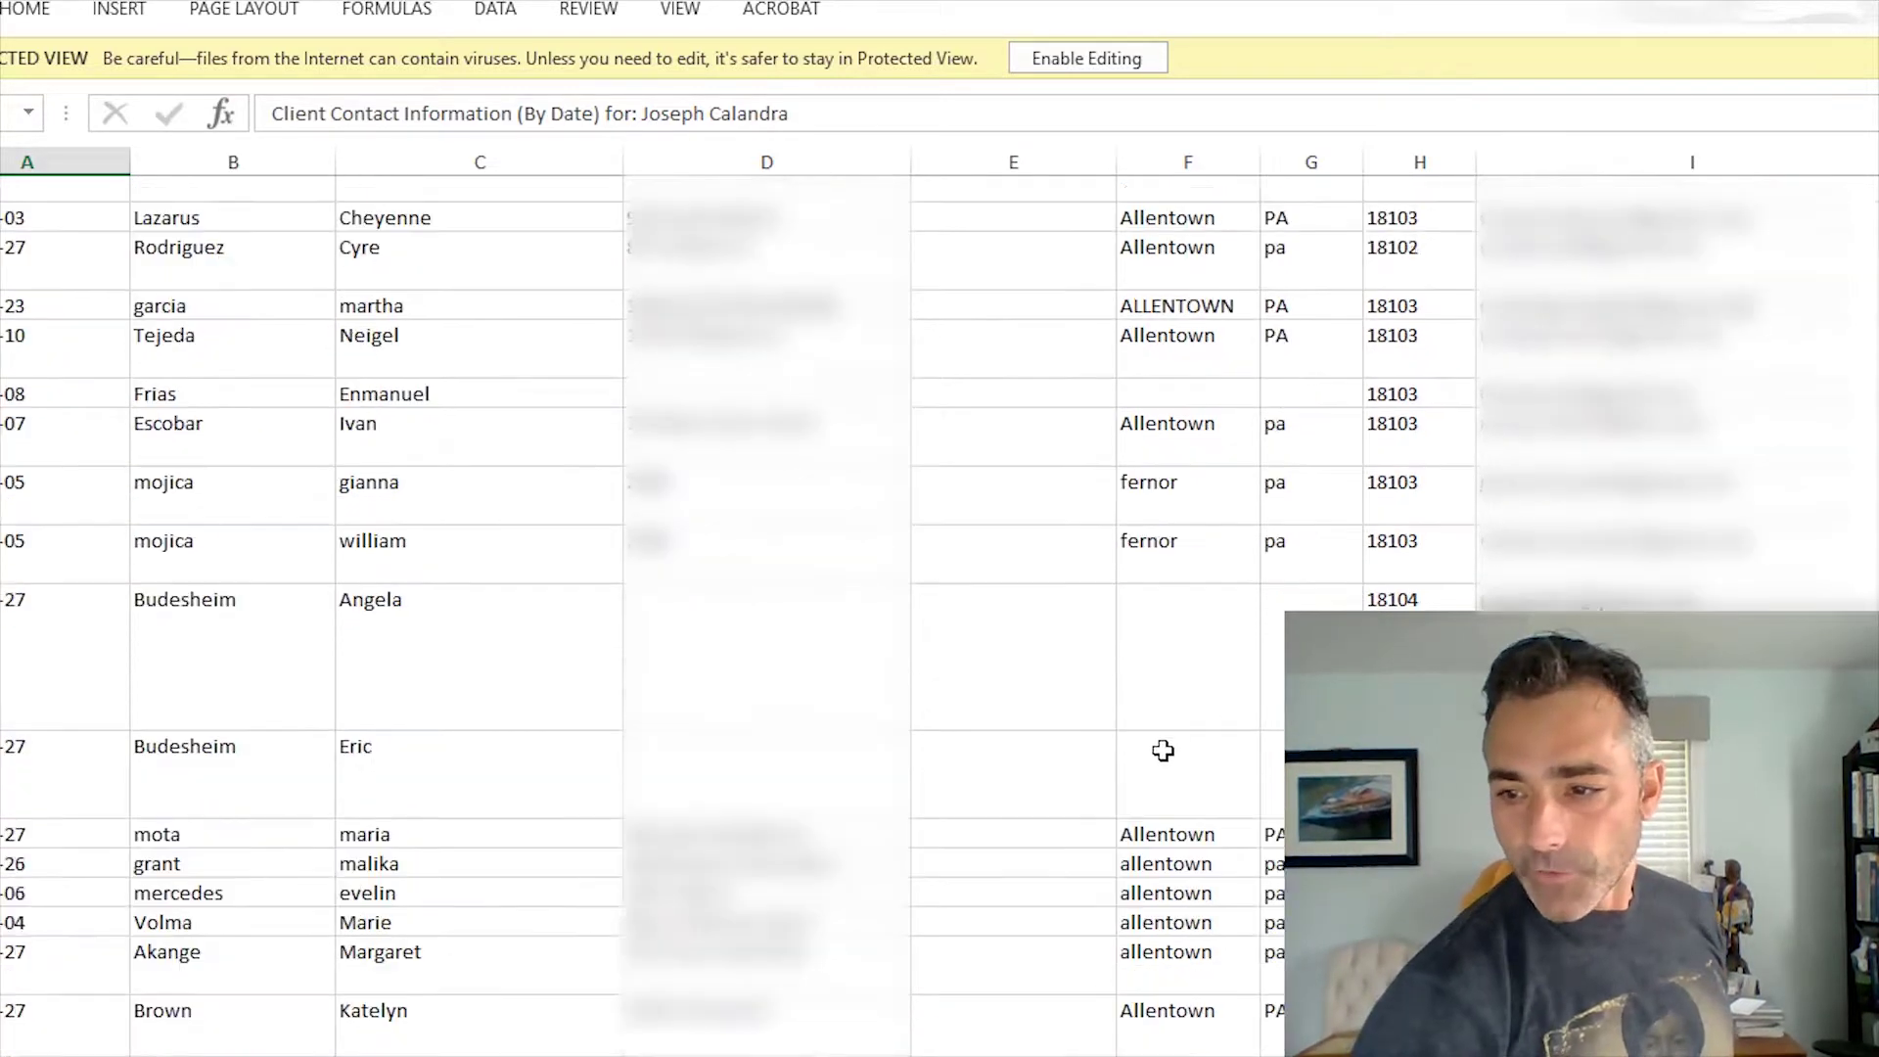
scroll(930, 603, right, 5)
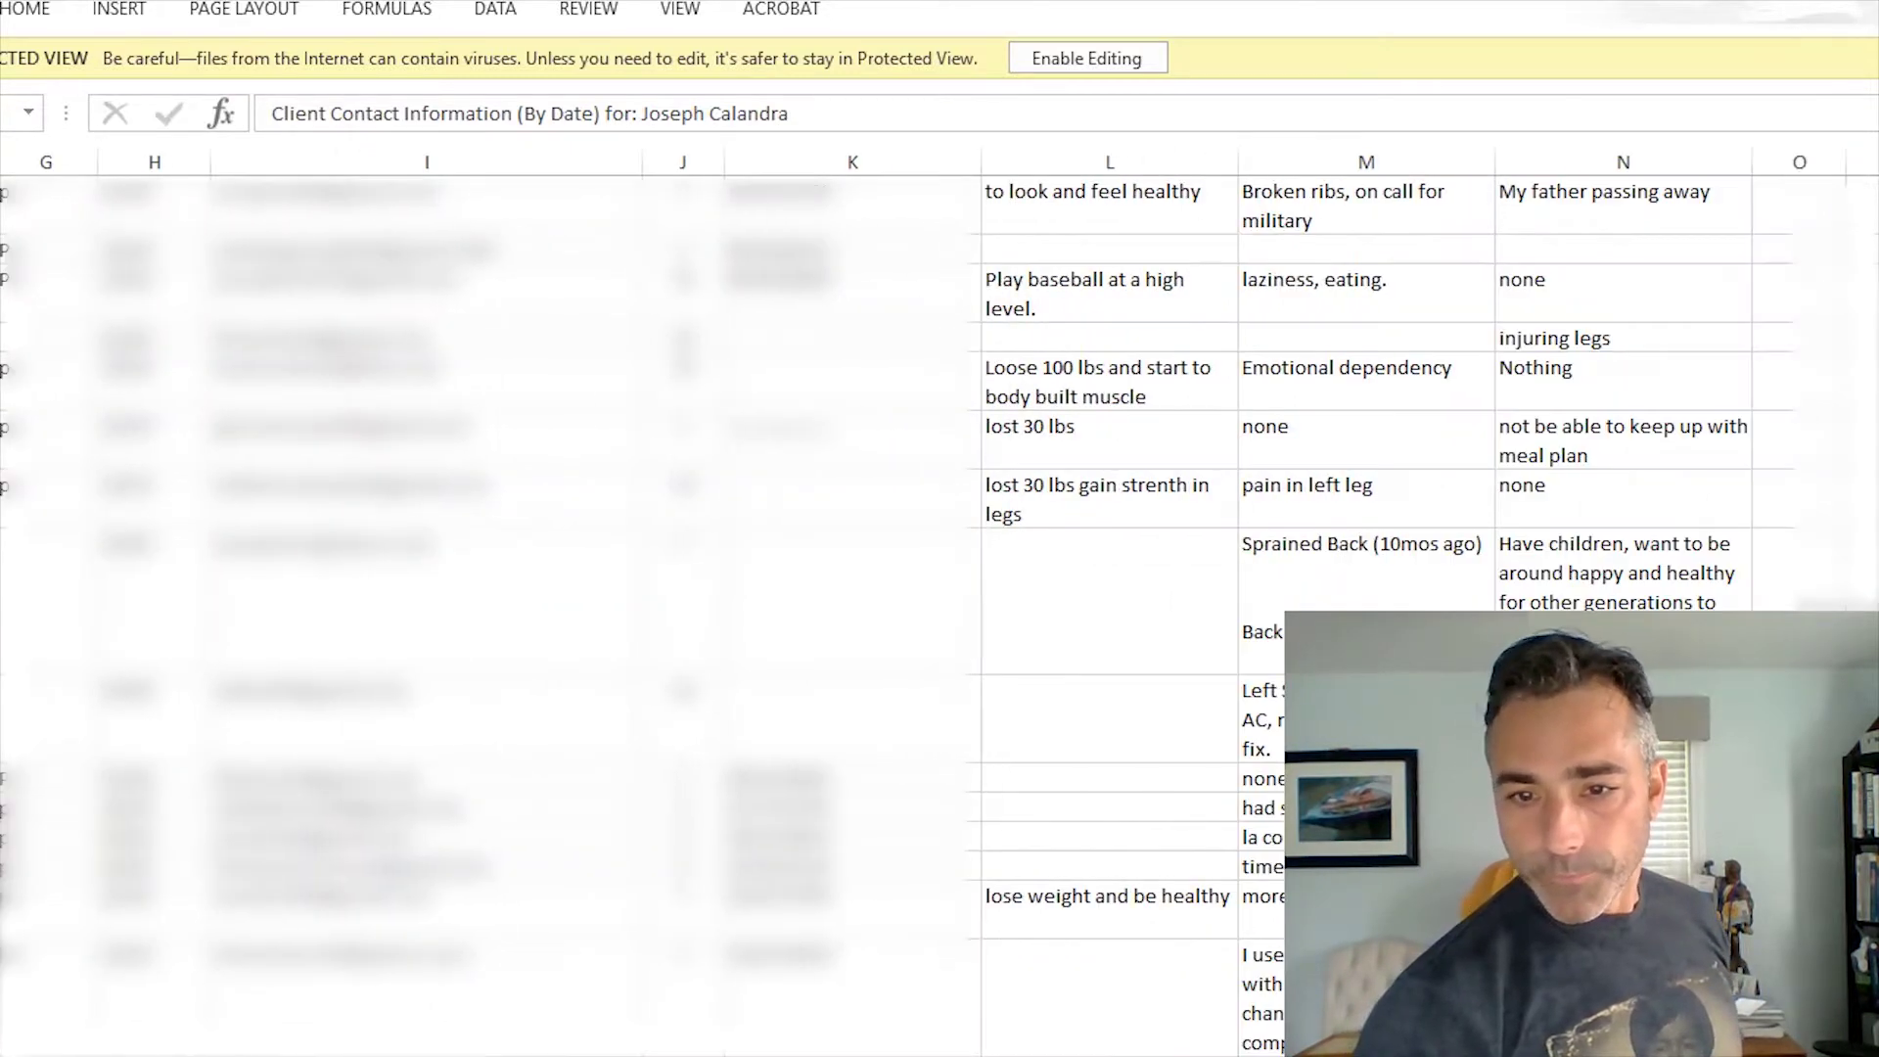
scroll(930, 603, right, 1)
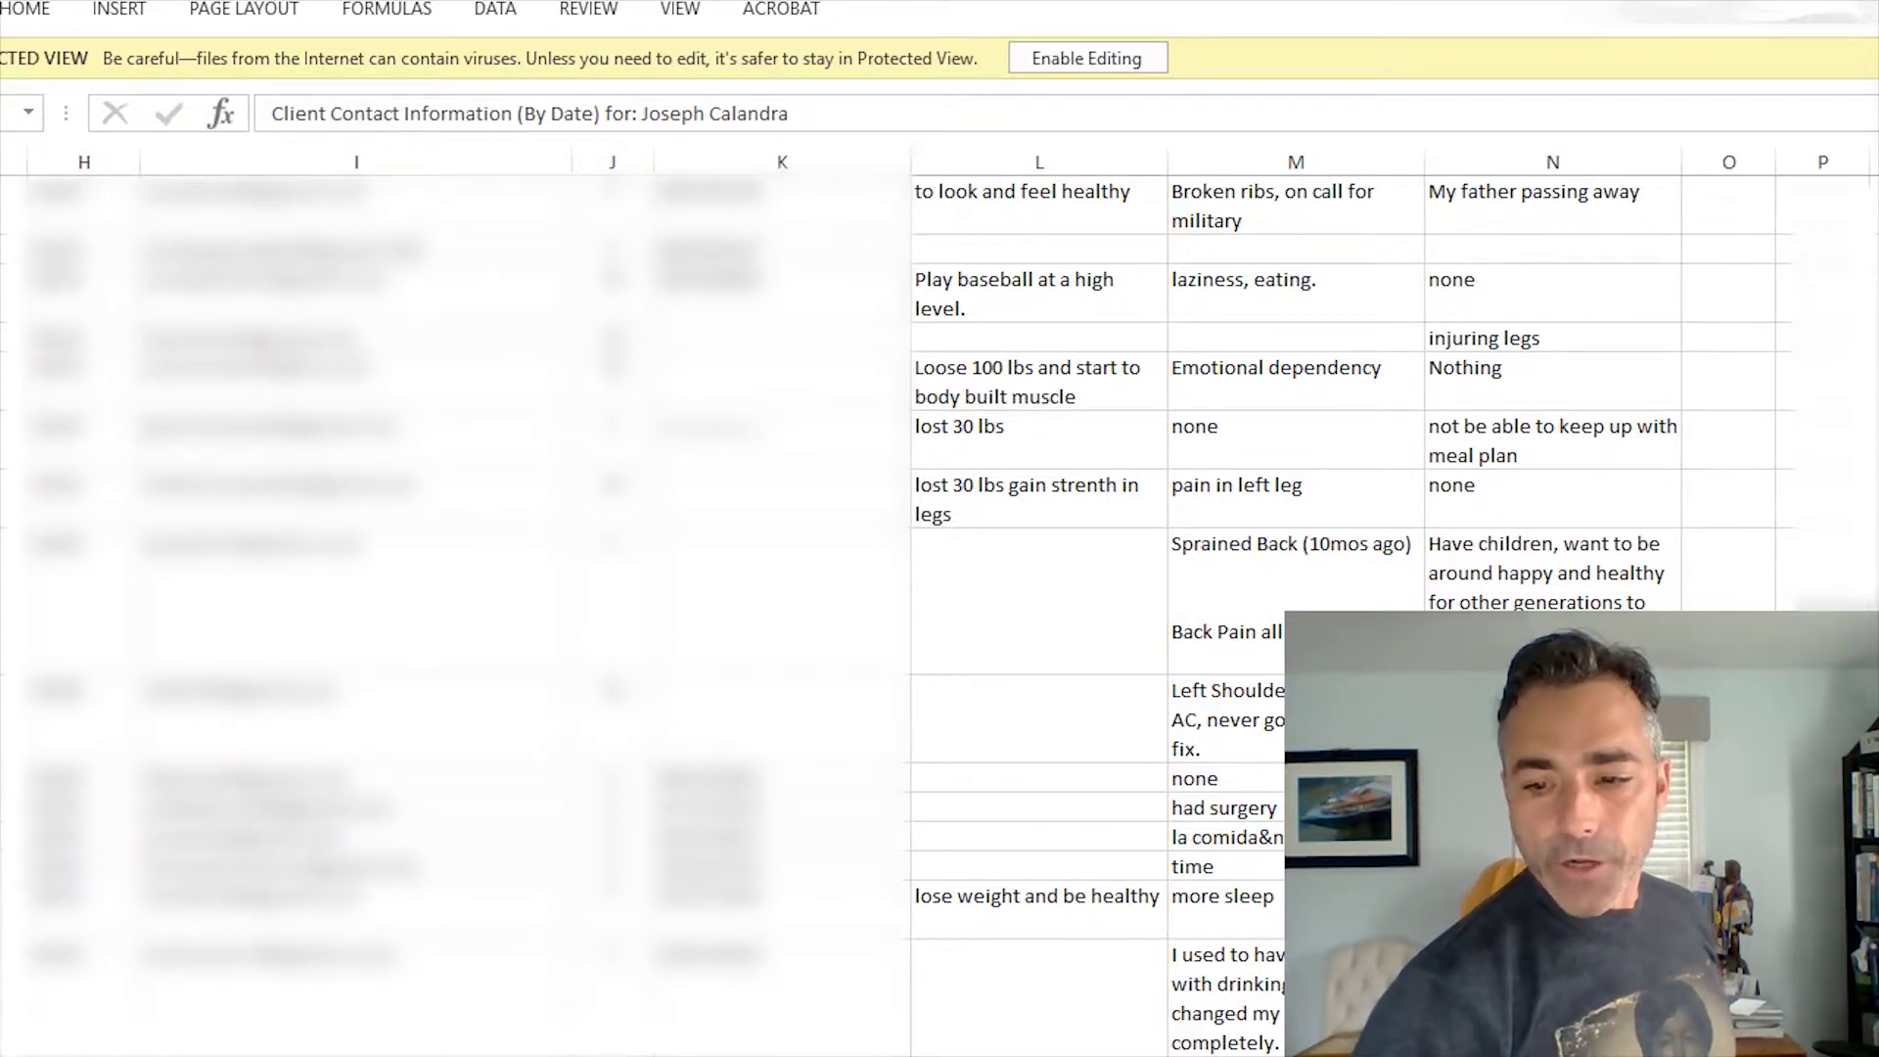
scroll(930, 603, left, 6)
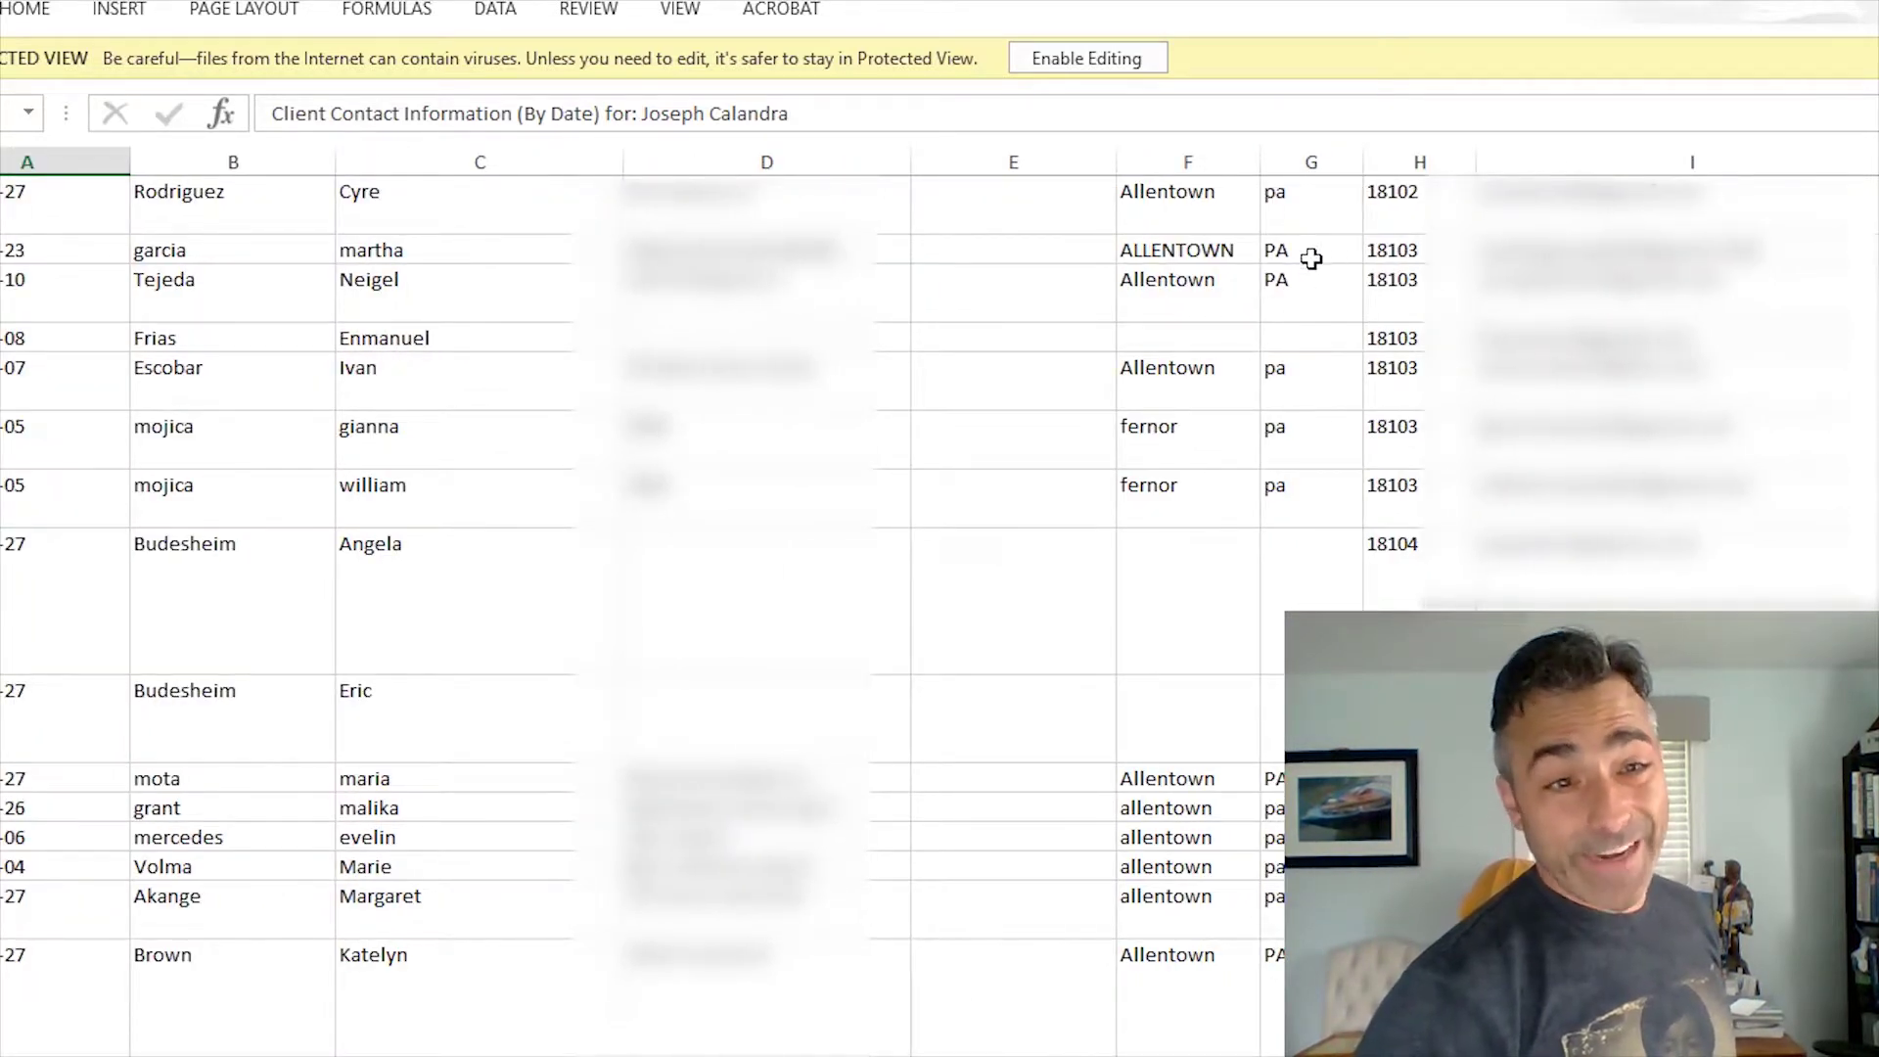
Step: Close the exported workbook and the Allentown facility page to return to the Enterprise Control Panel
click(1752, 161)
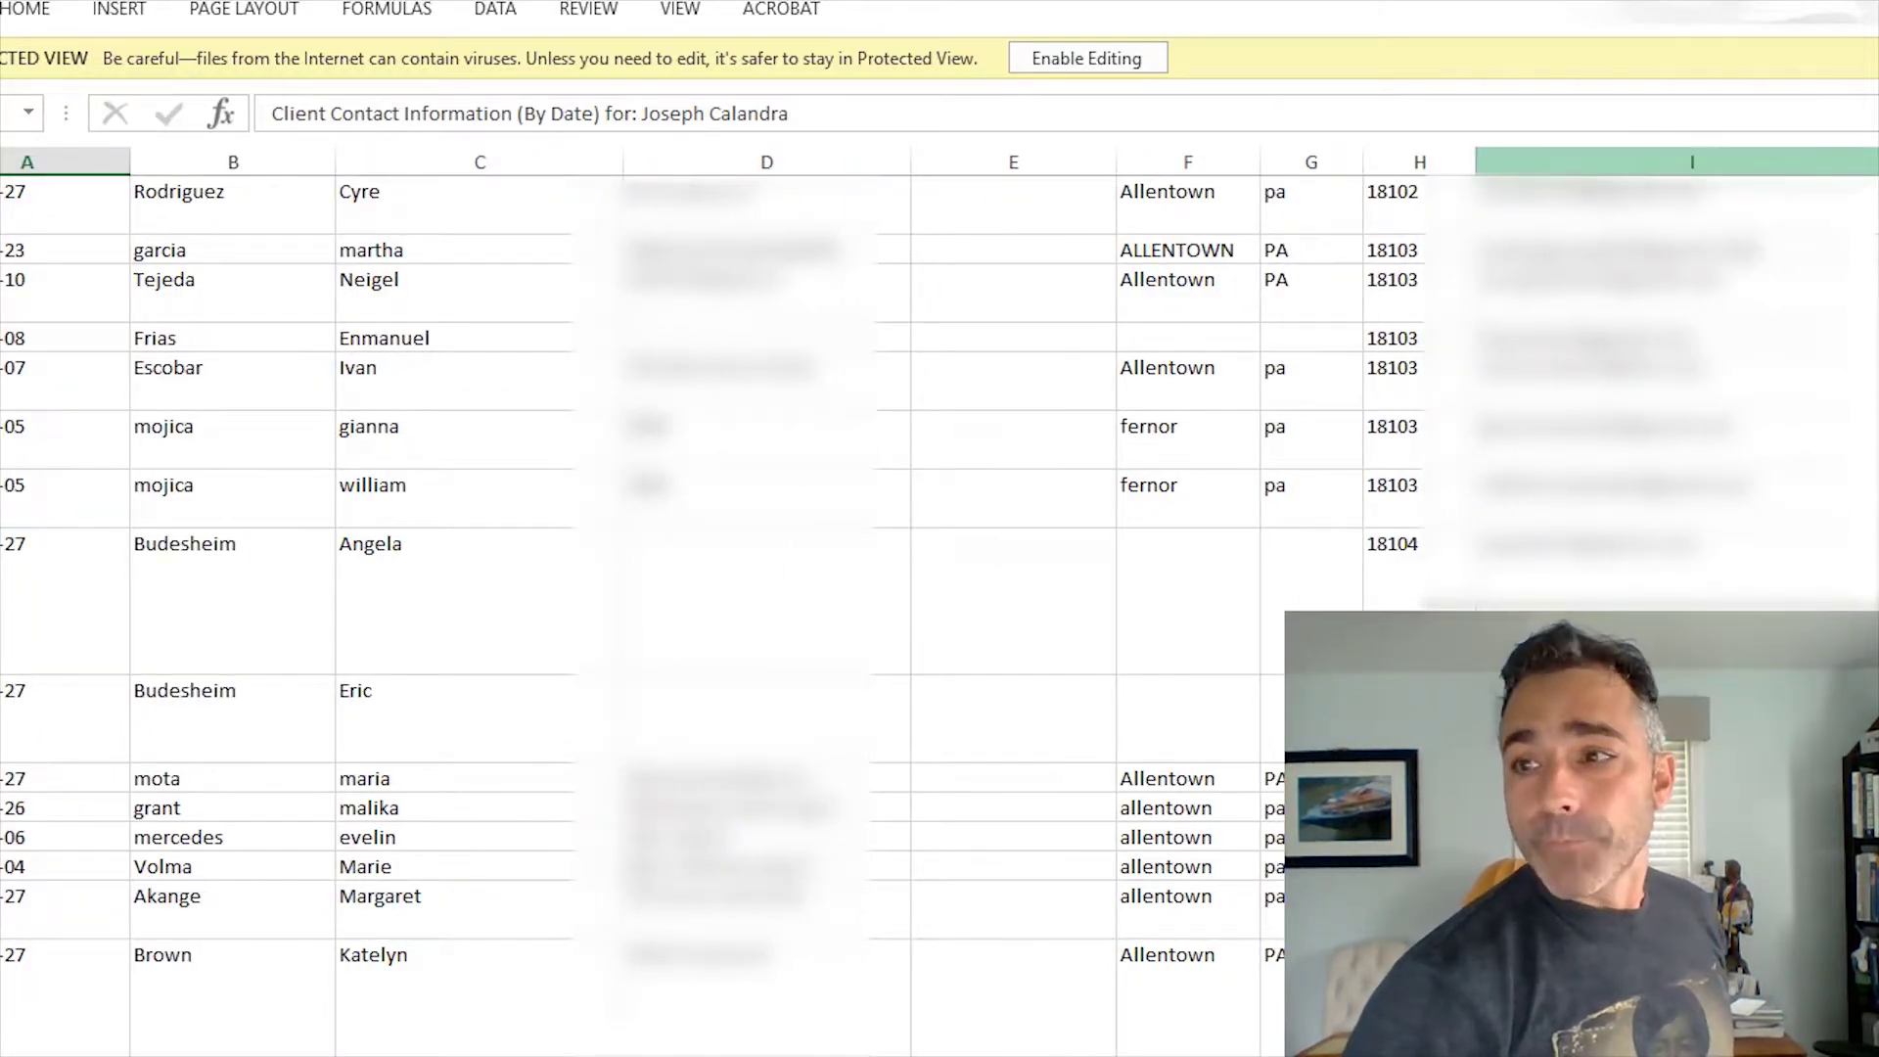
click(1712, 183)
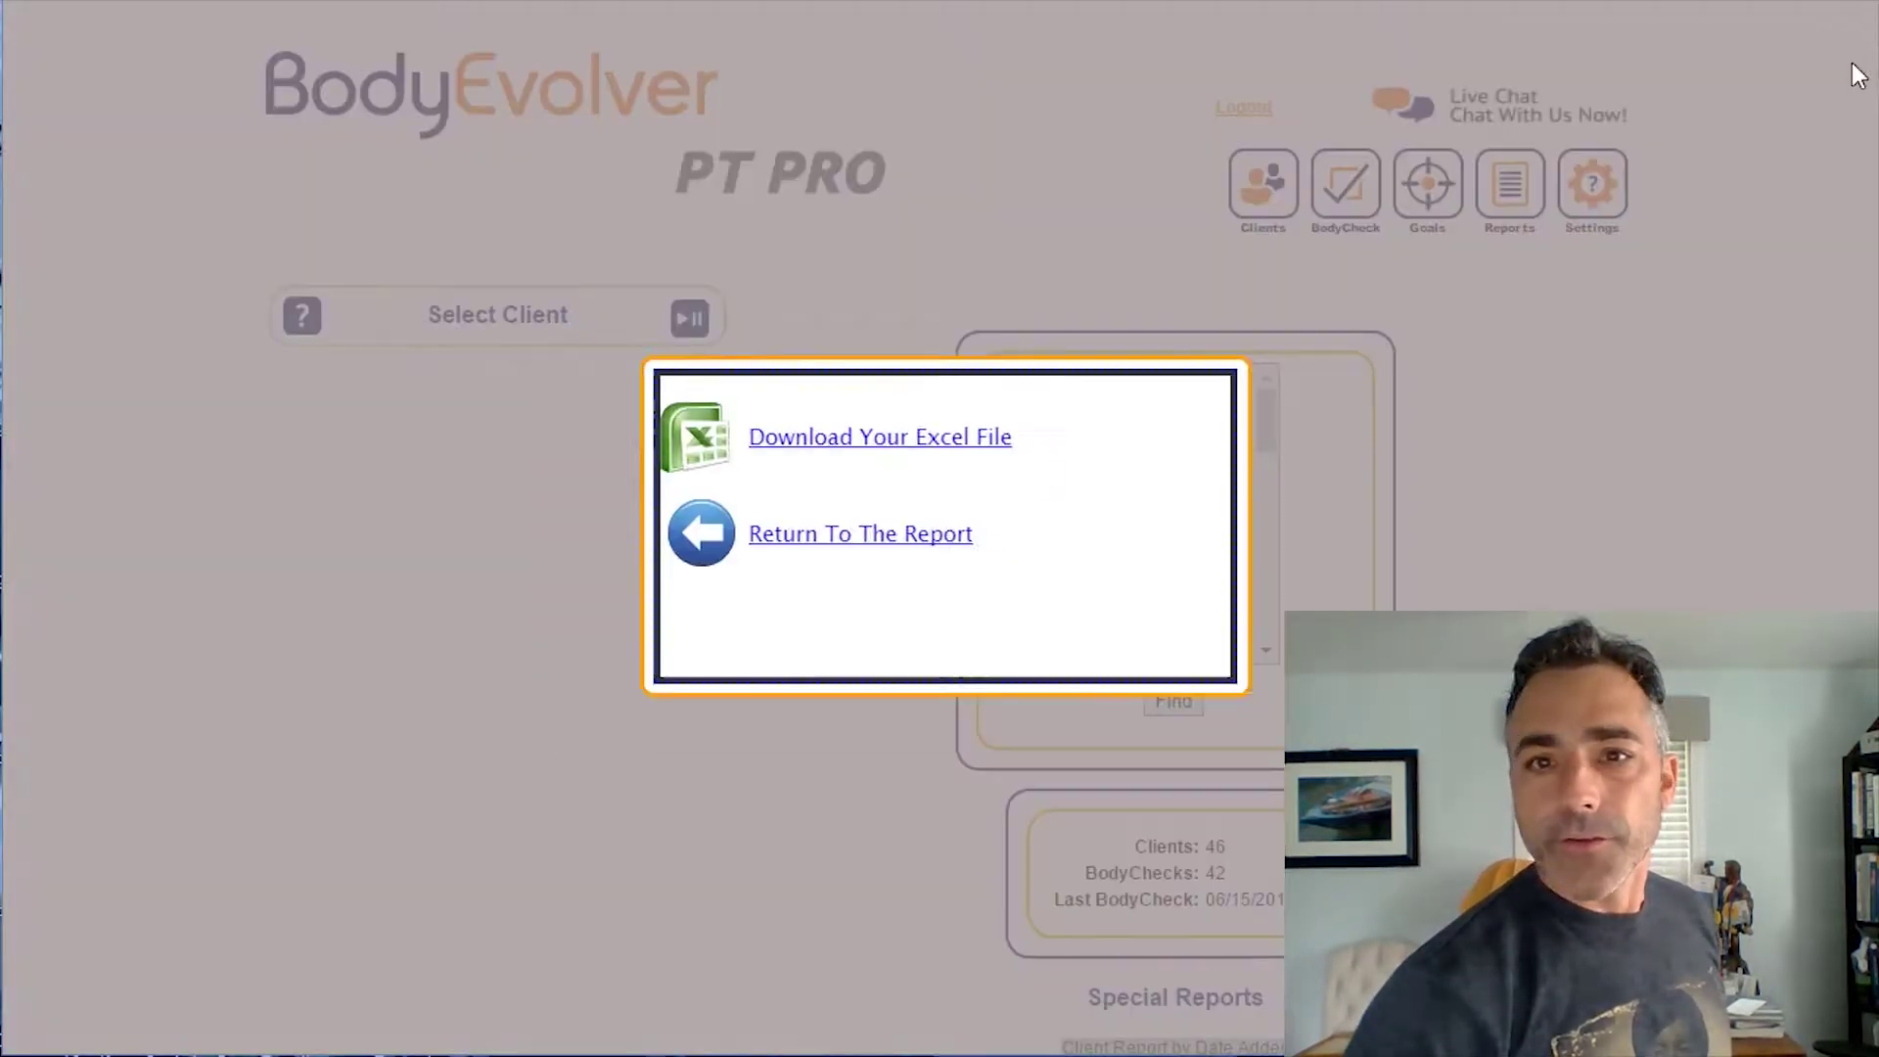
click(1840, 48)
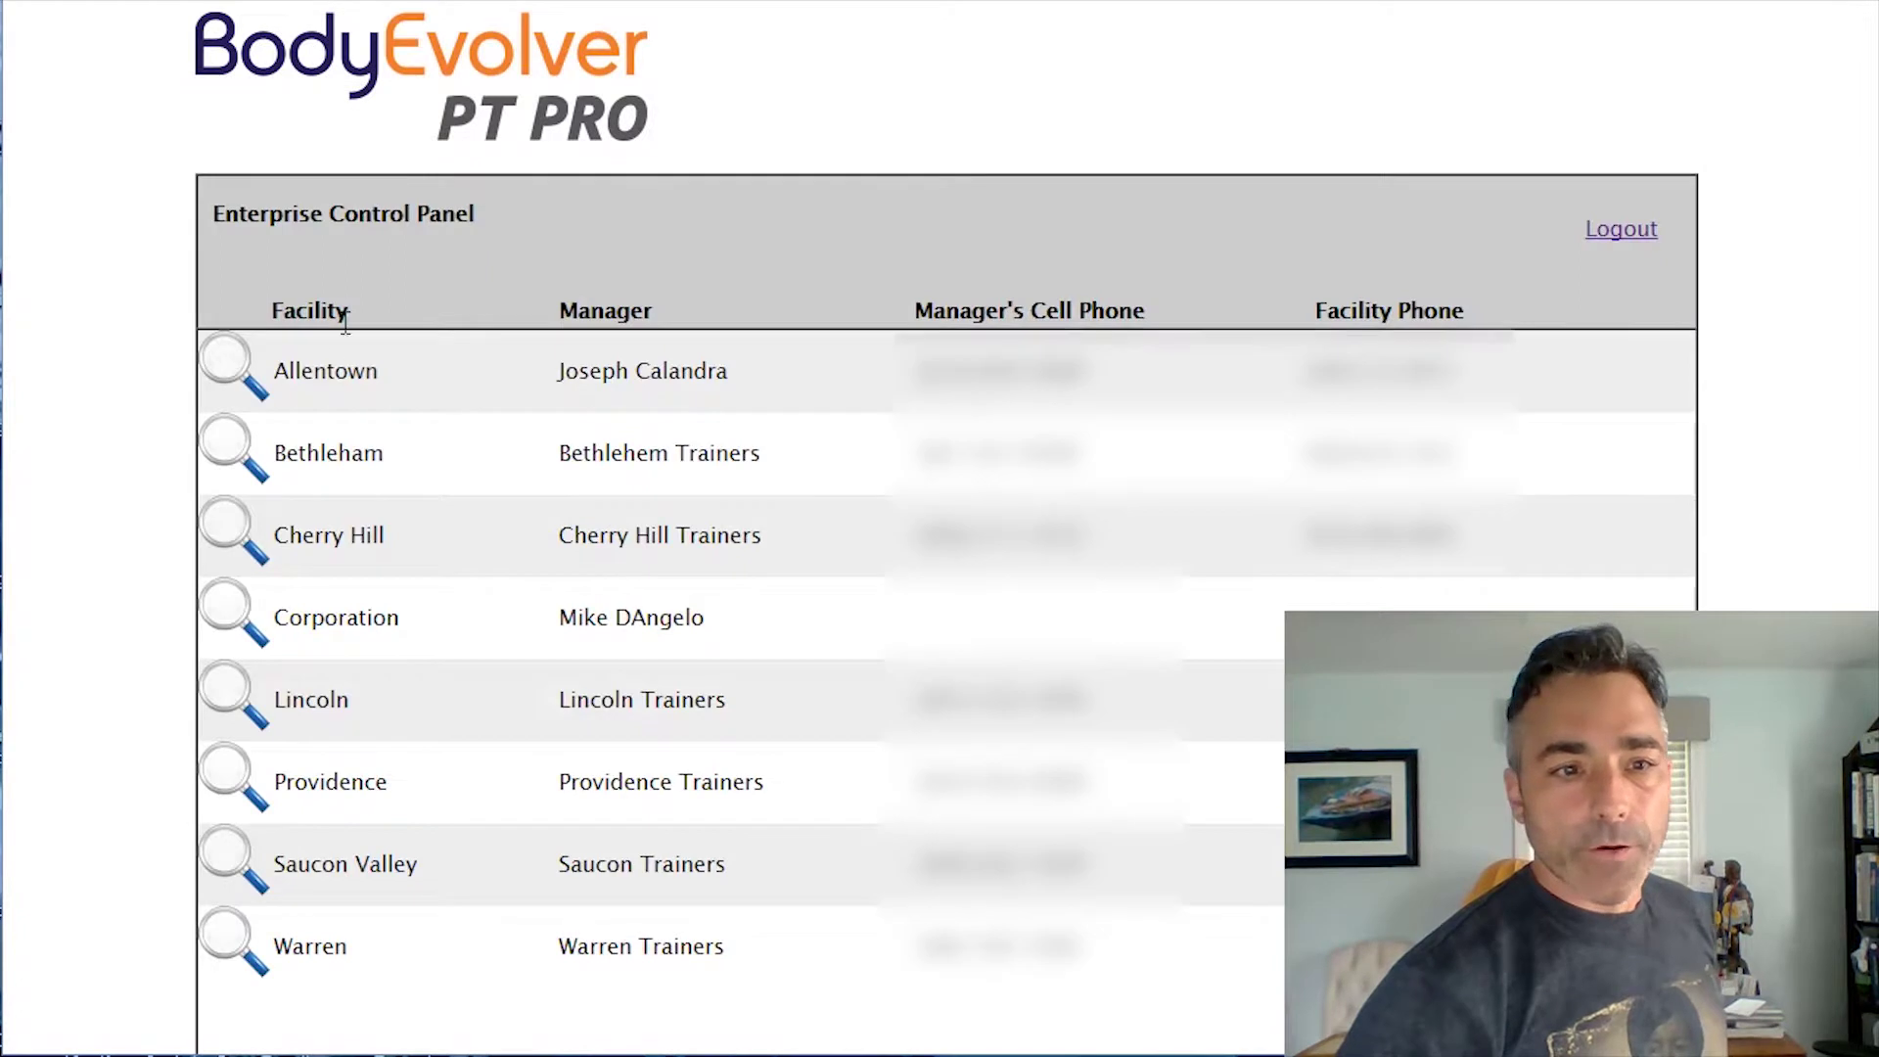
Step: Open the Bethleham facility, check its client and BodyCheck totals, and bring up its Client Report by Date Added
click(223, 436)
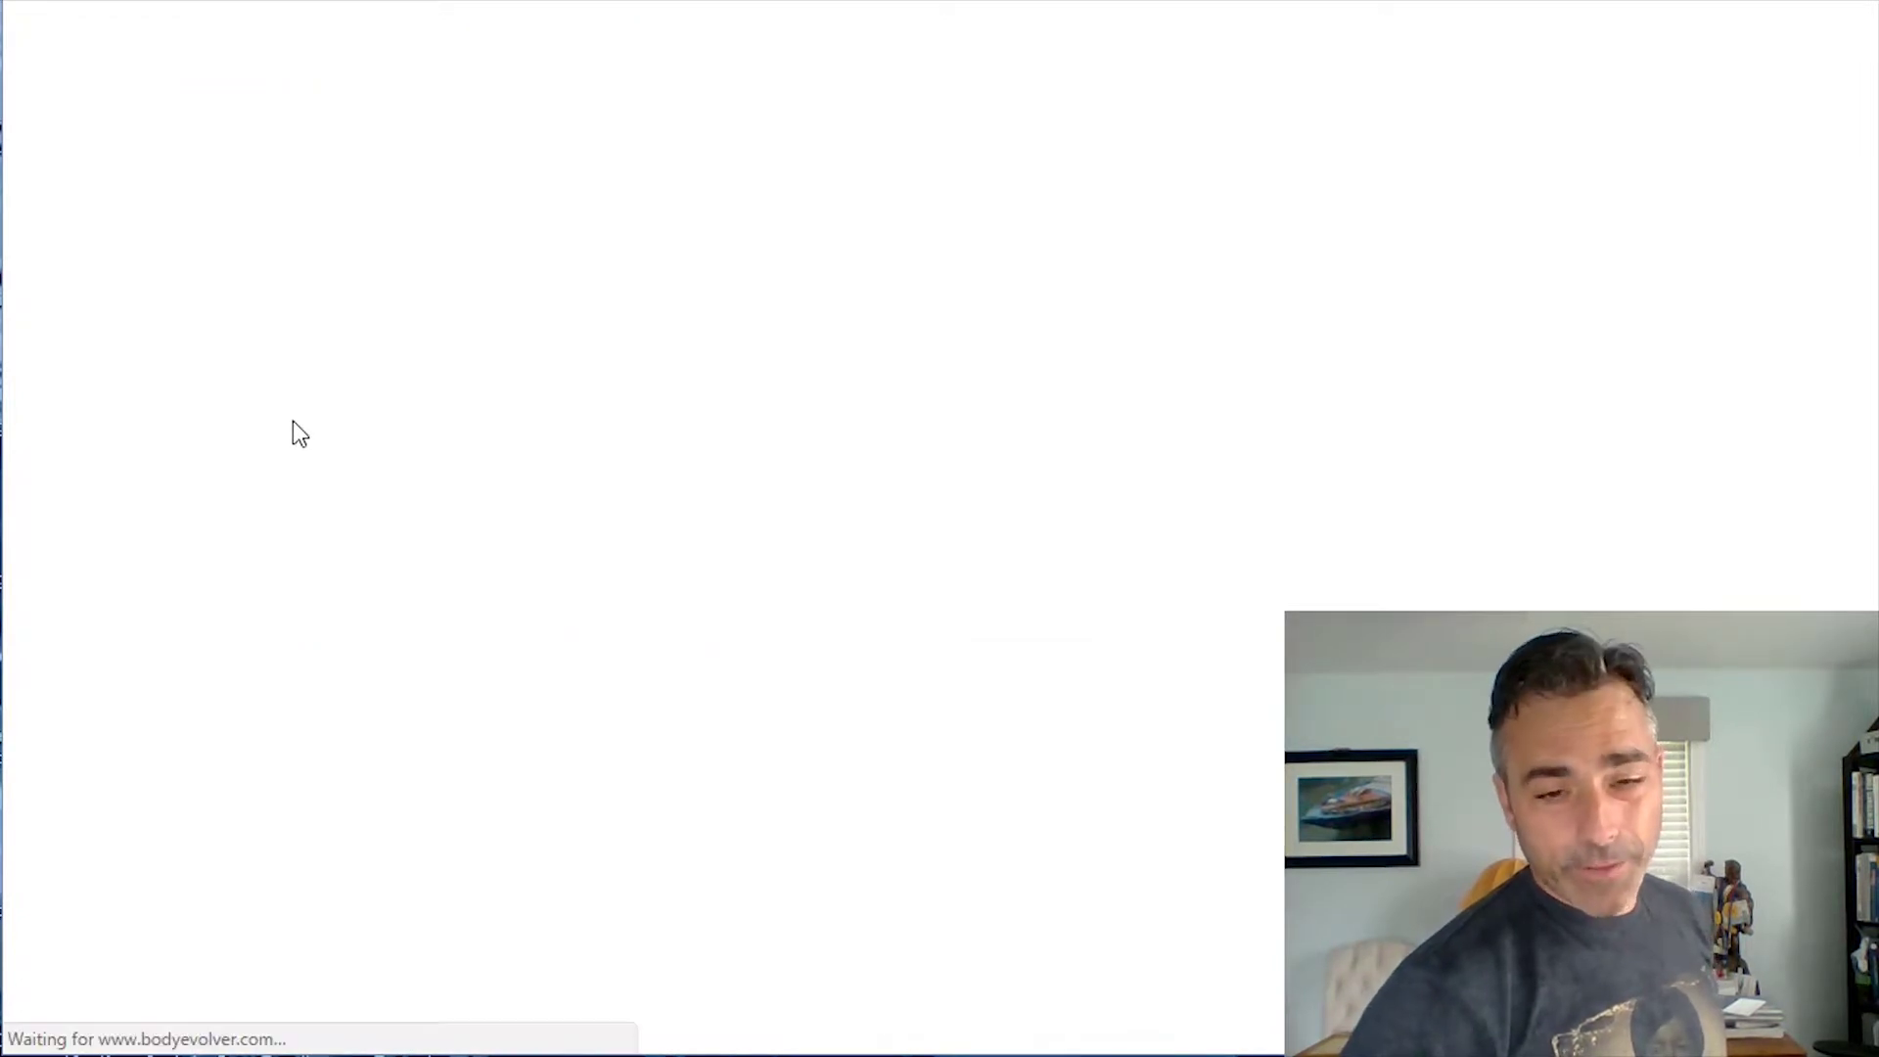
scroll(1018, 504, down, 2)
scroll(1229, 673, down, 1)
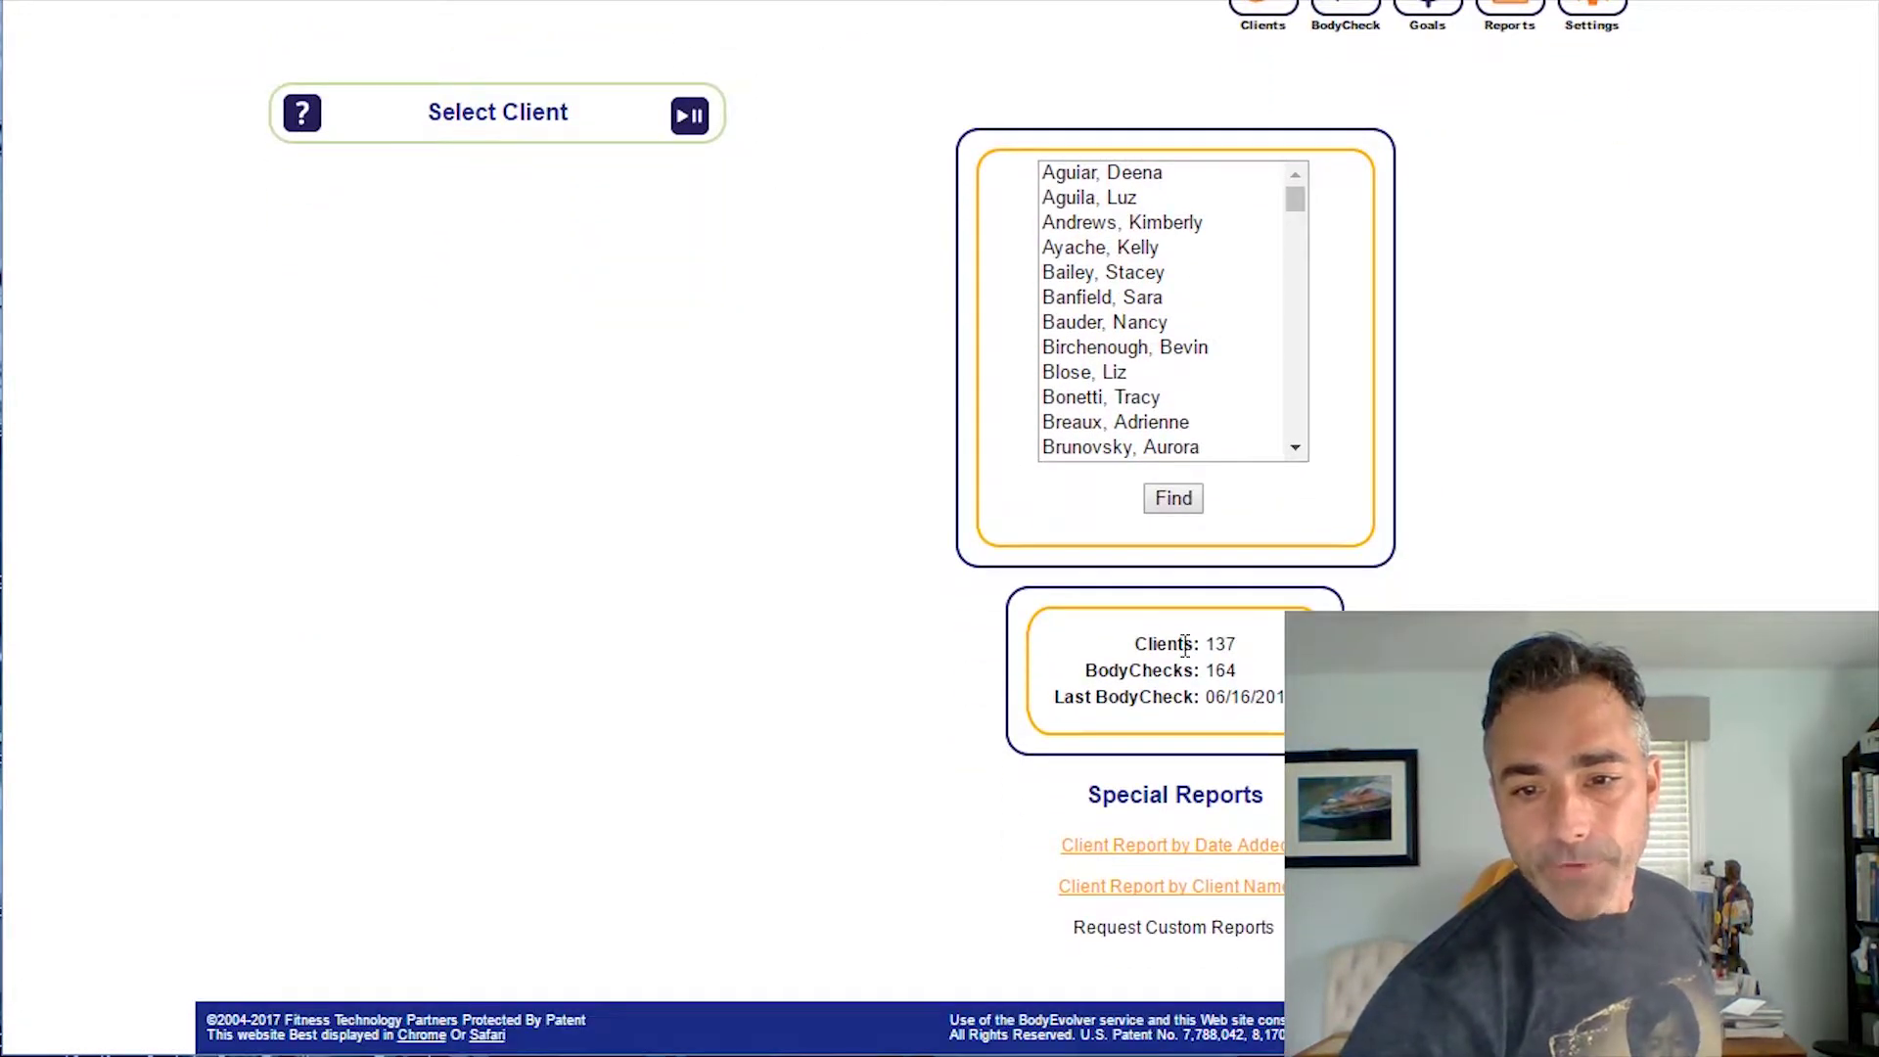
drag(1202, 644, 1279, 653)
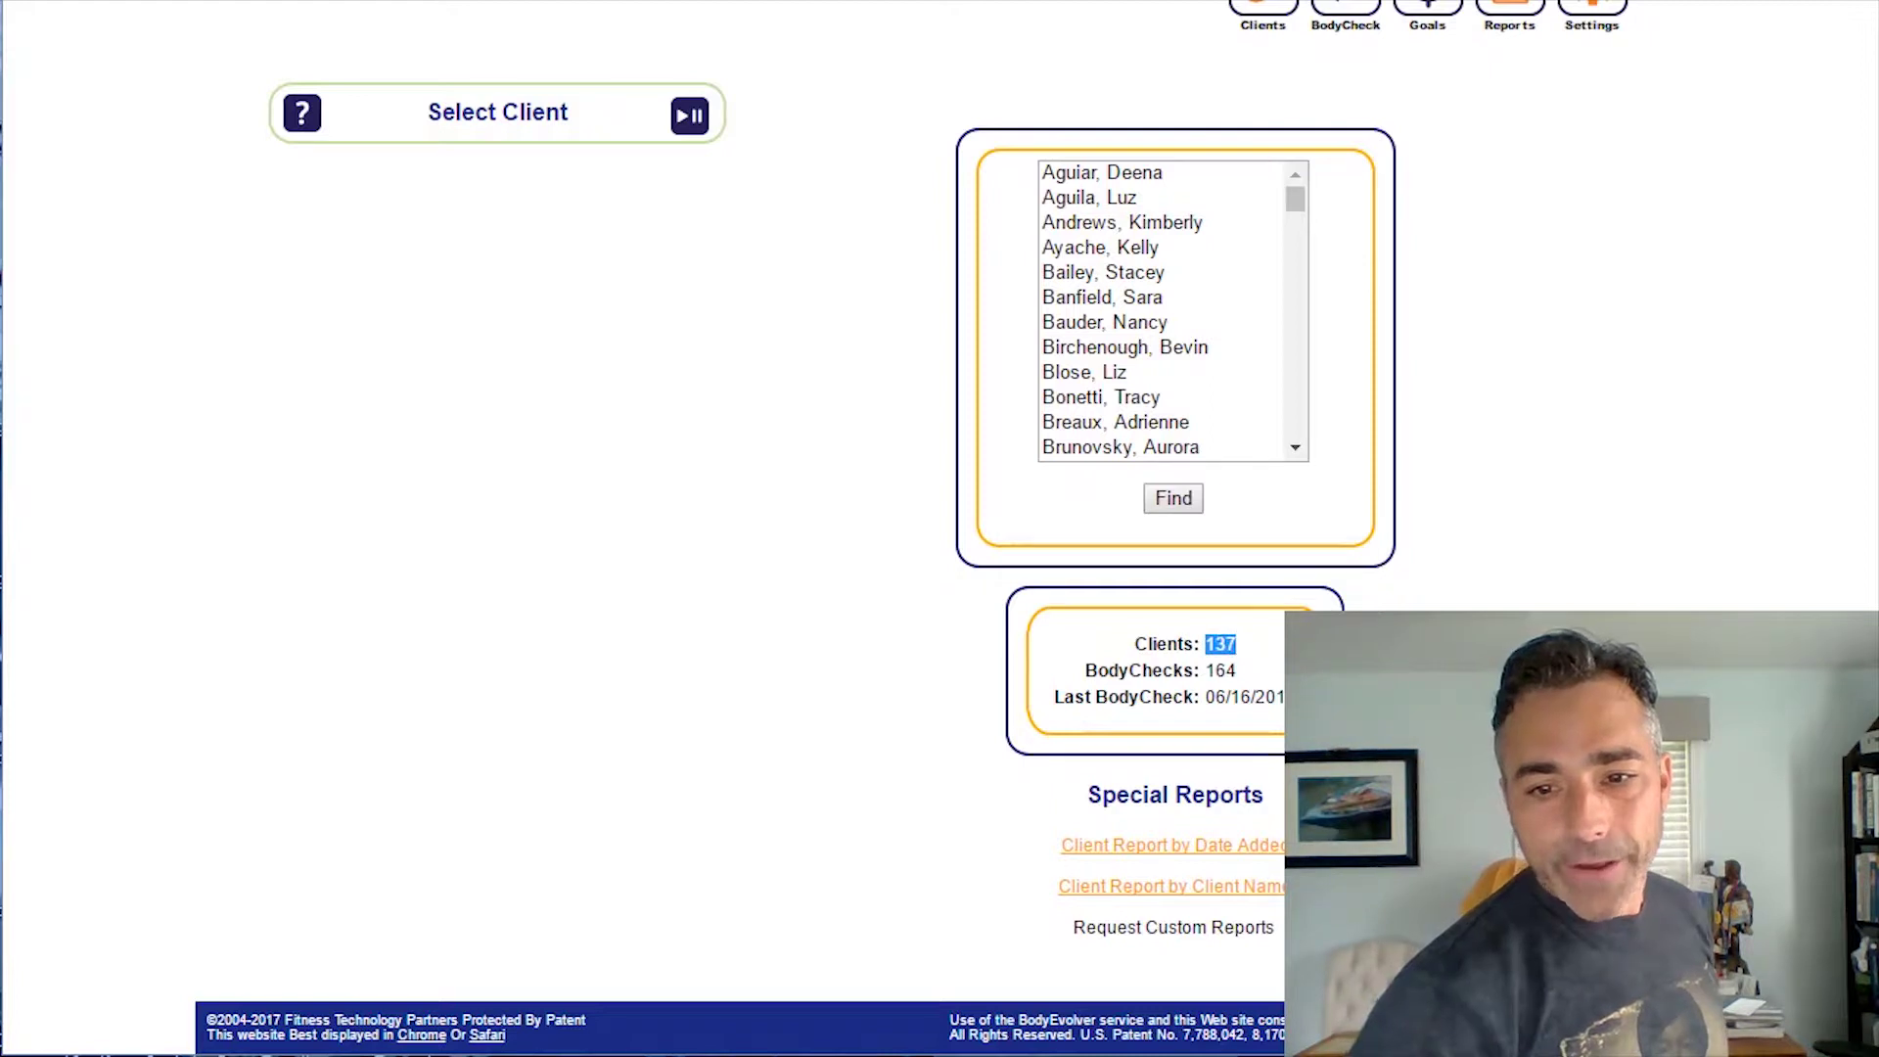
double_click(1214, 671)
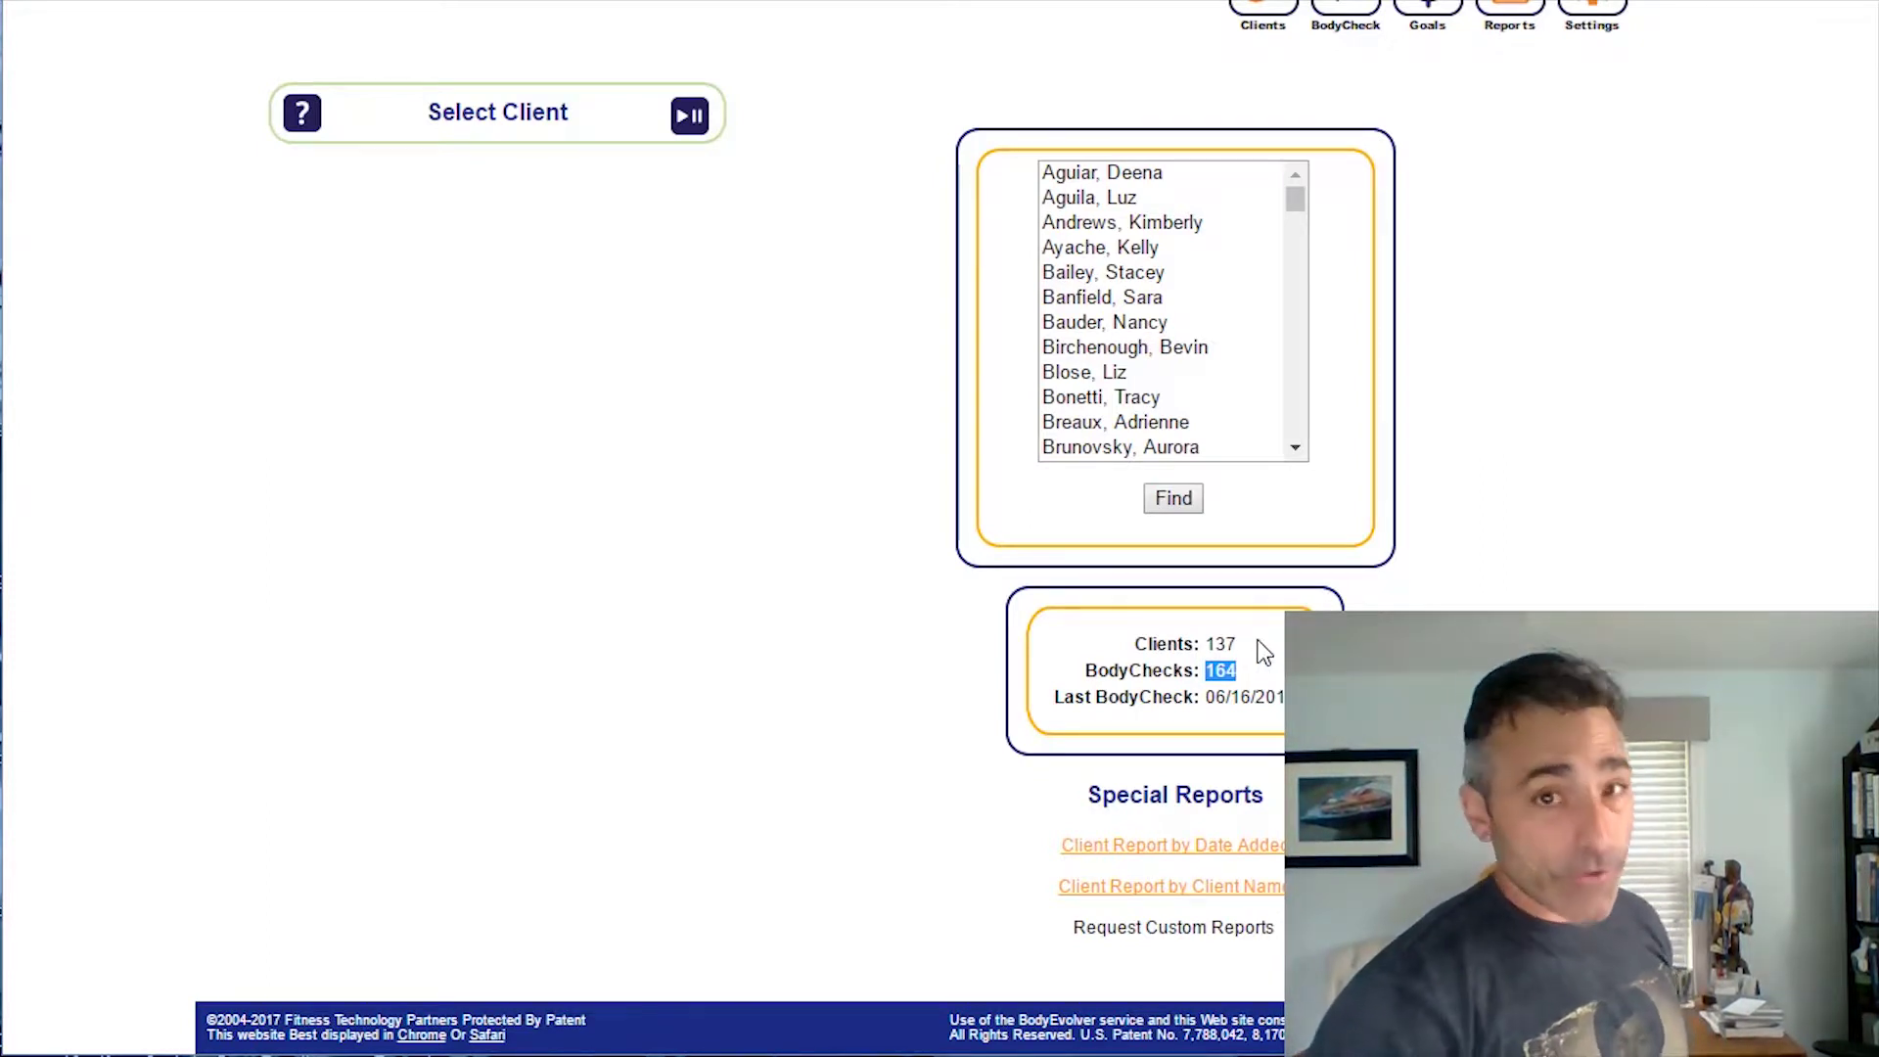
click(1150, 845)
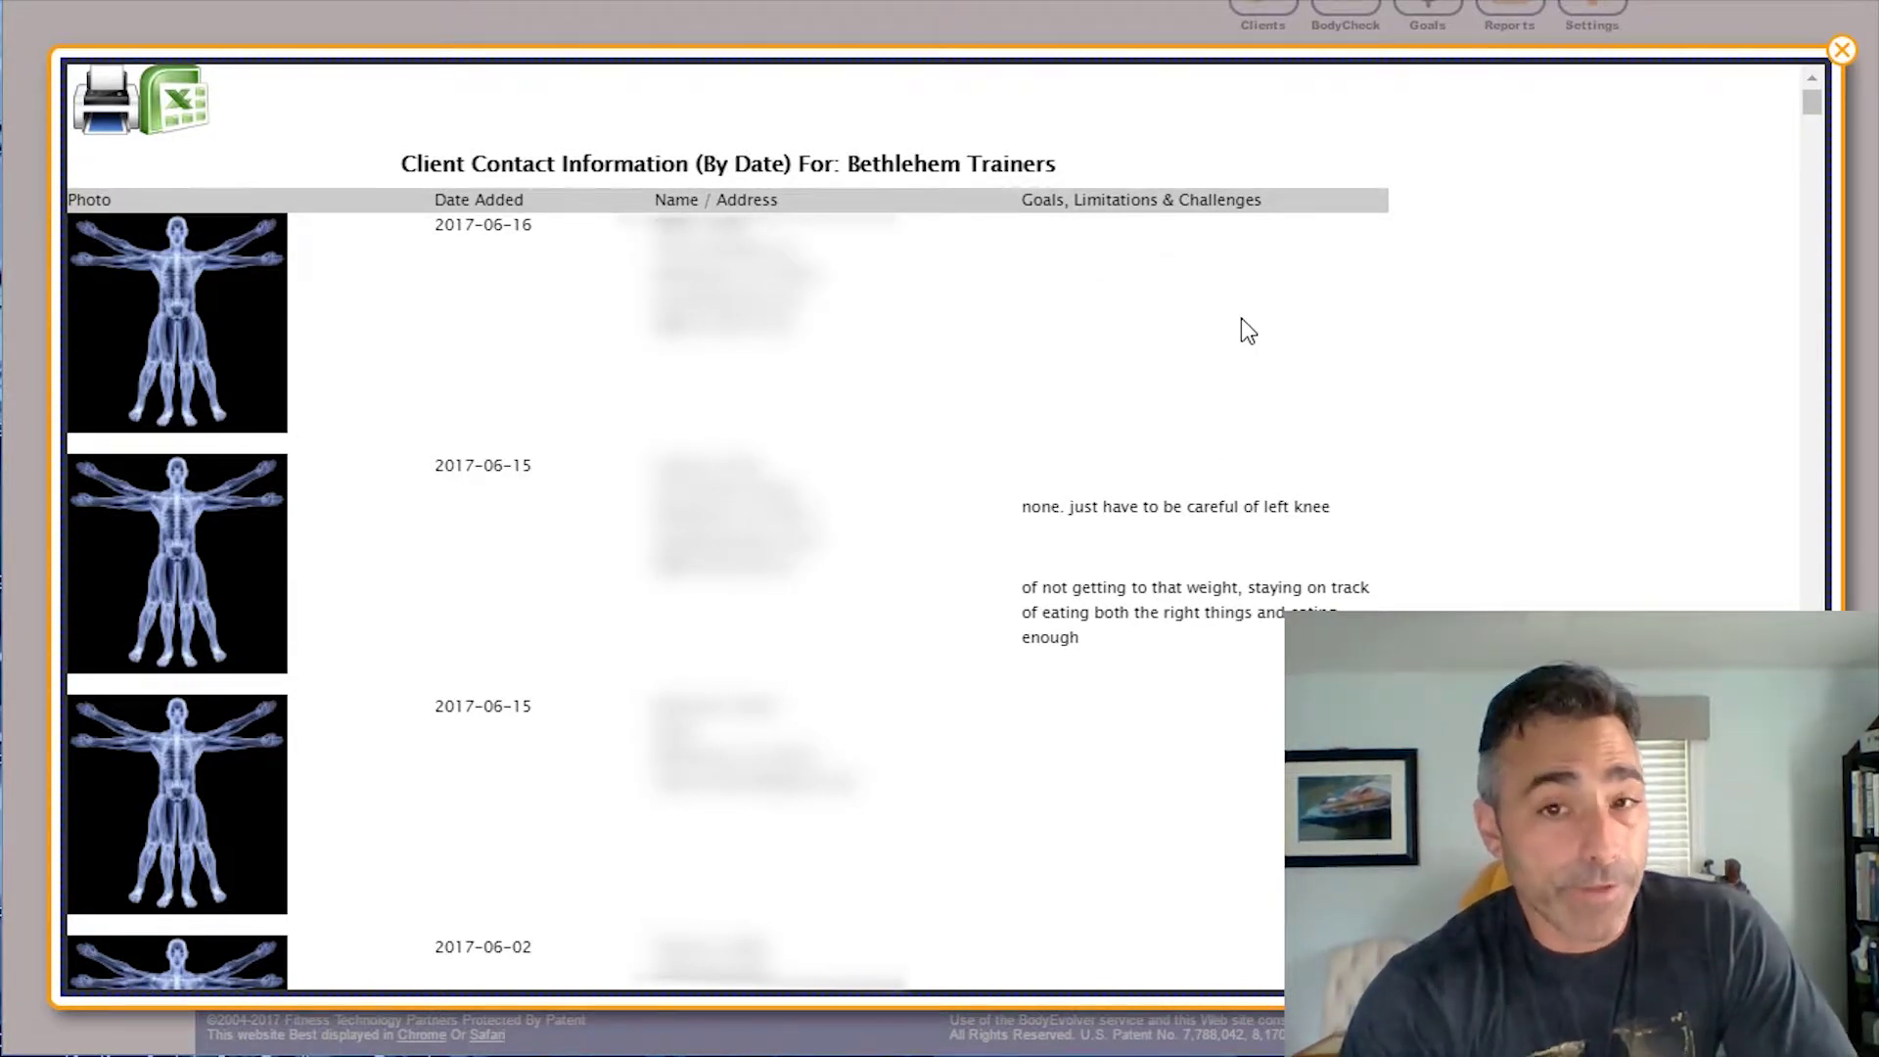
Step: Look through the Bethleham client report's entries, checking photos, dates added, and goals, limitations and challenges
scroll(1172, 381, down, 2)
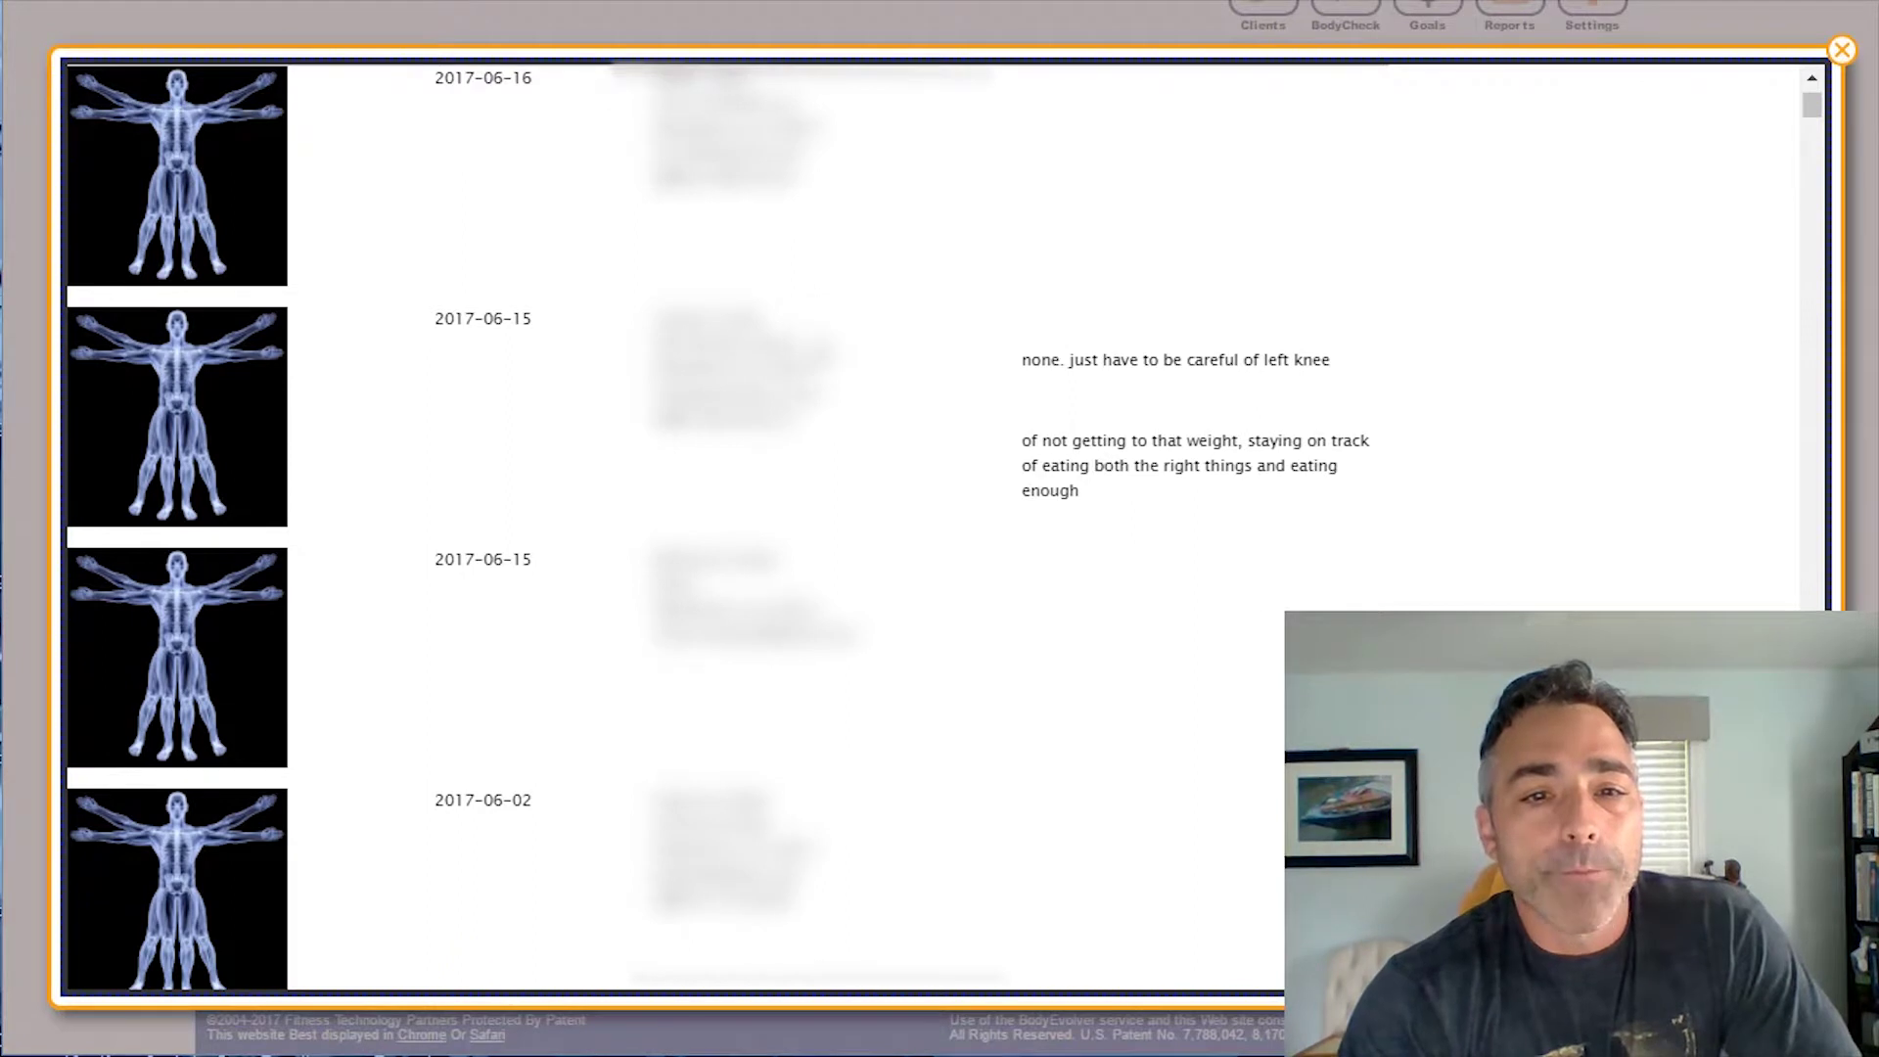
scroll(724, 528, down, 9)
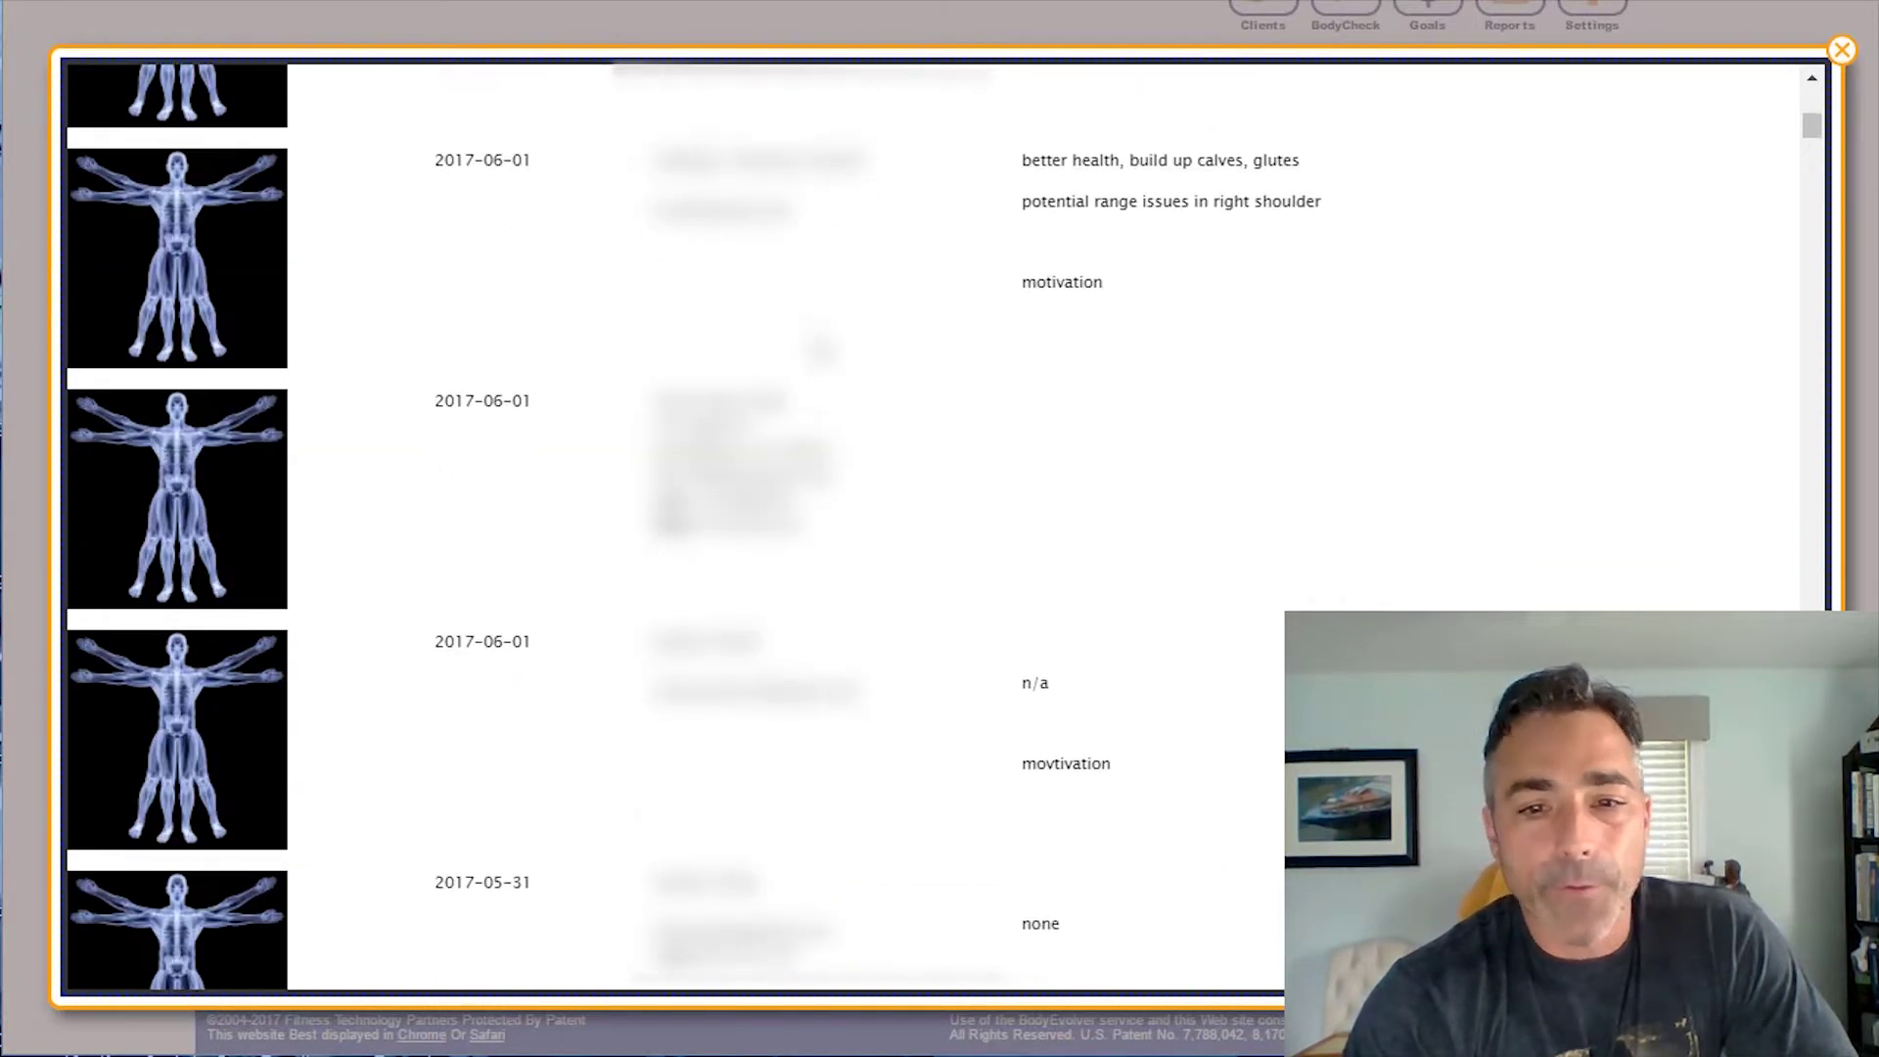
scroll(1123, 232, down, 2)
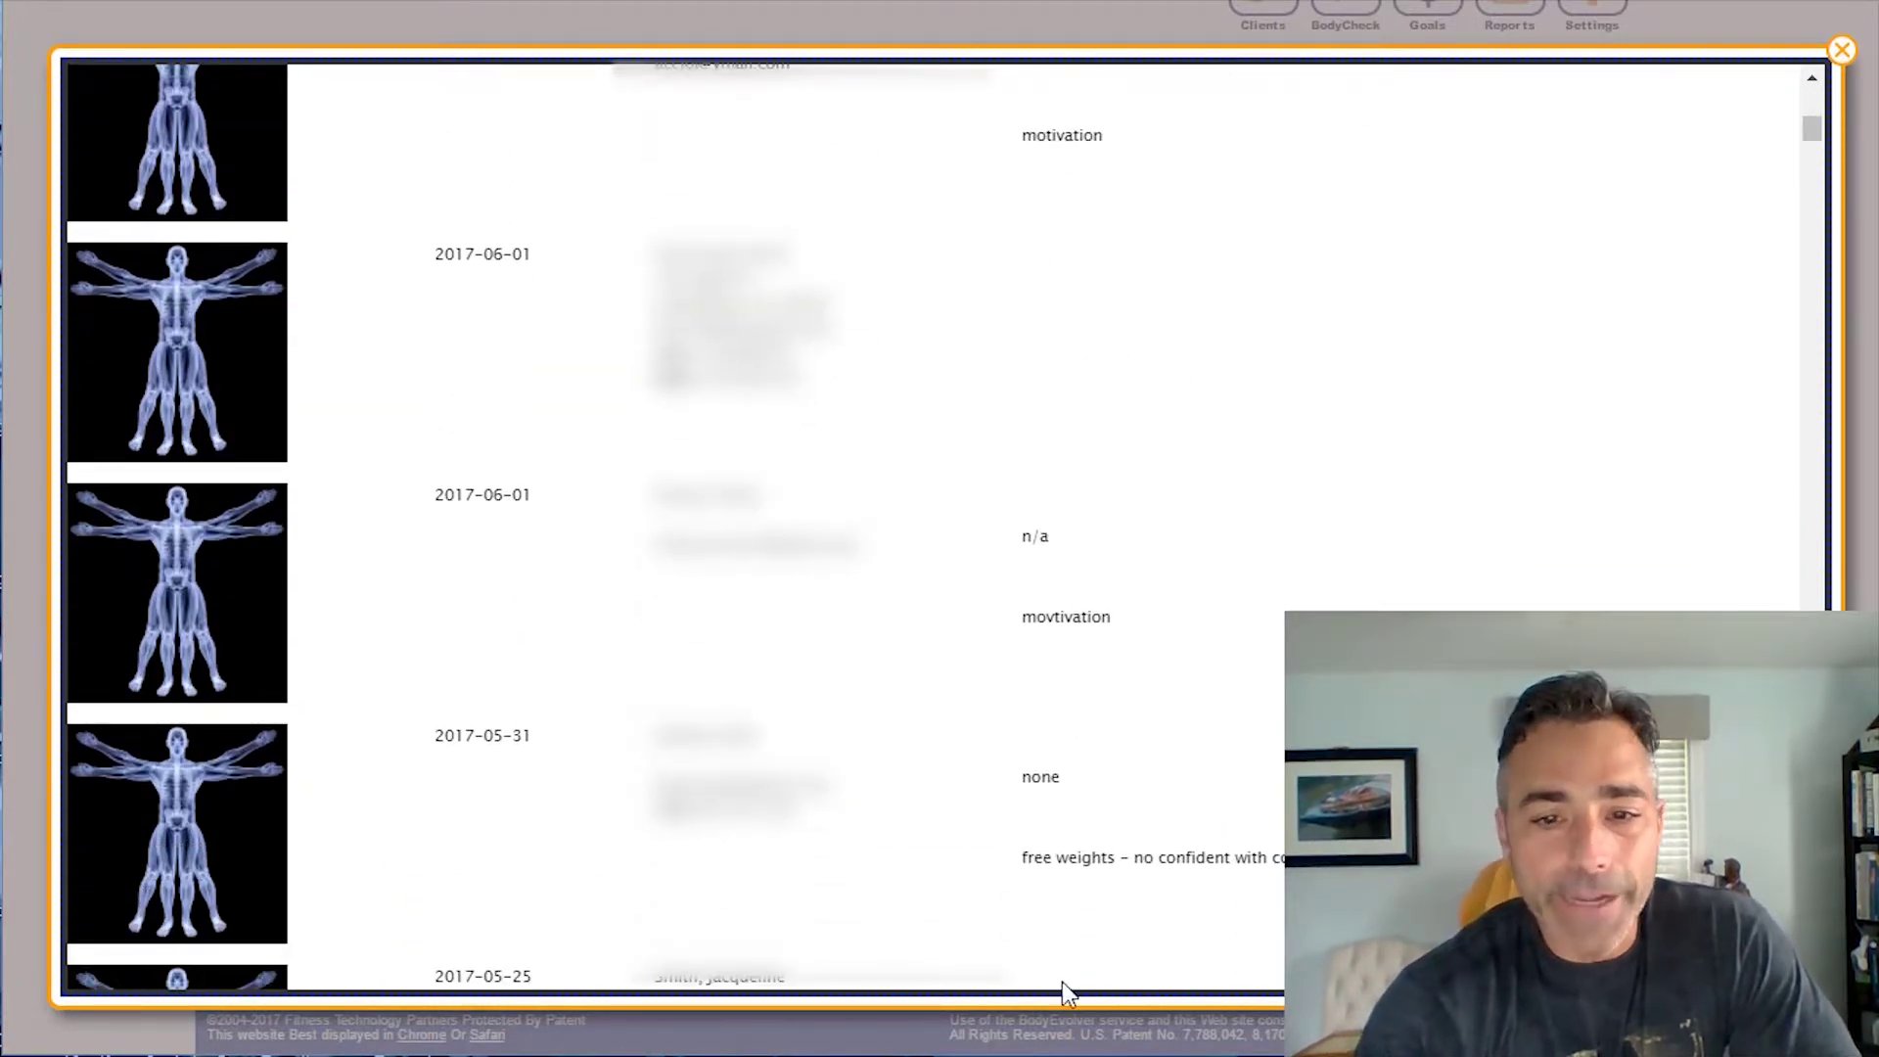
scroll(1091, 915, down, 6)
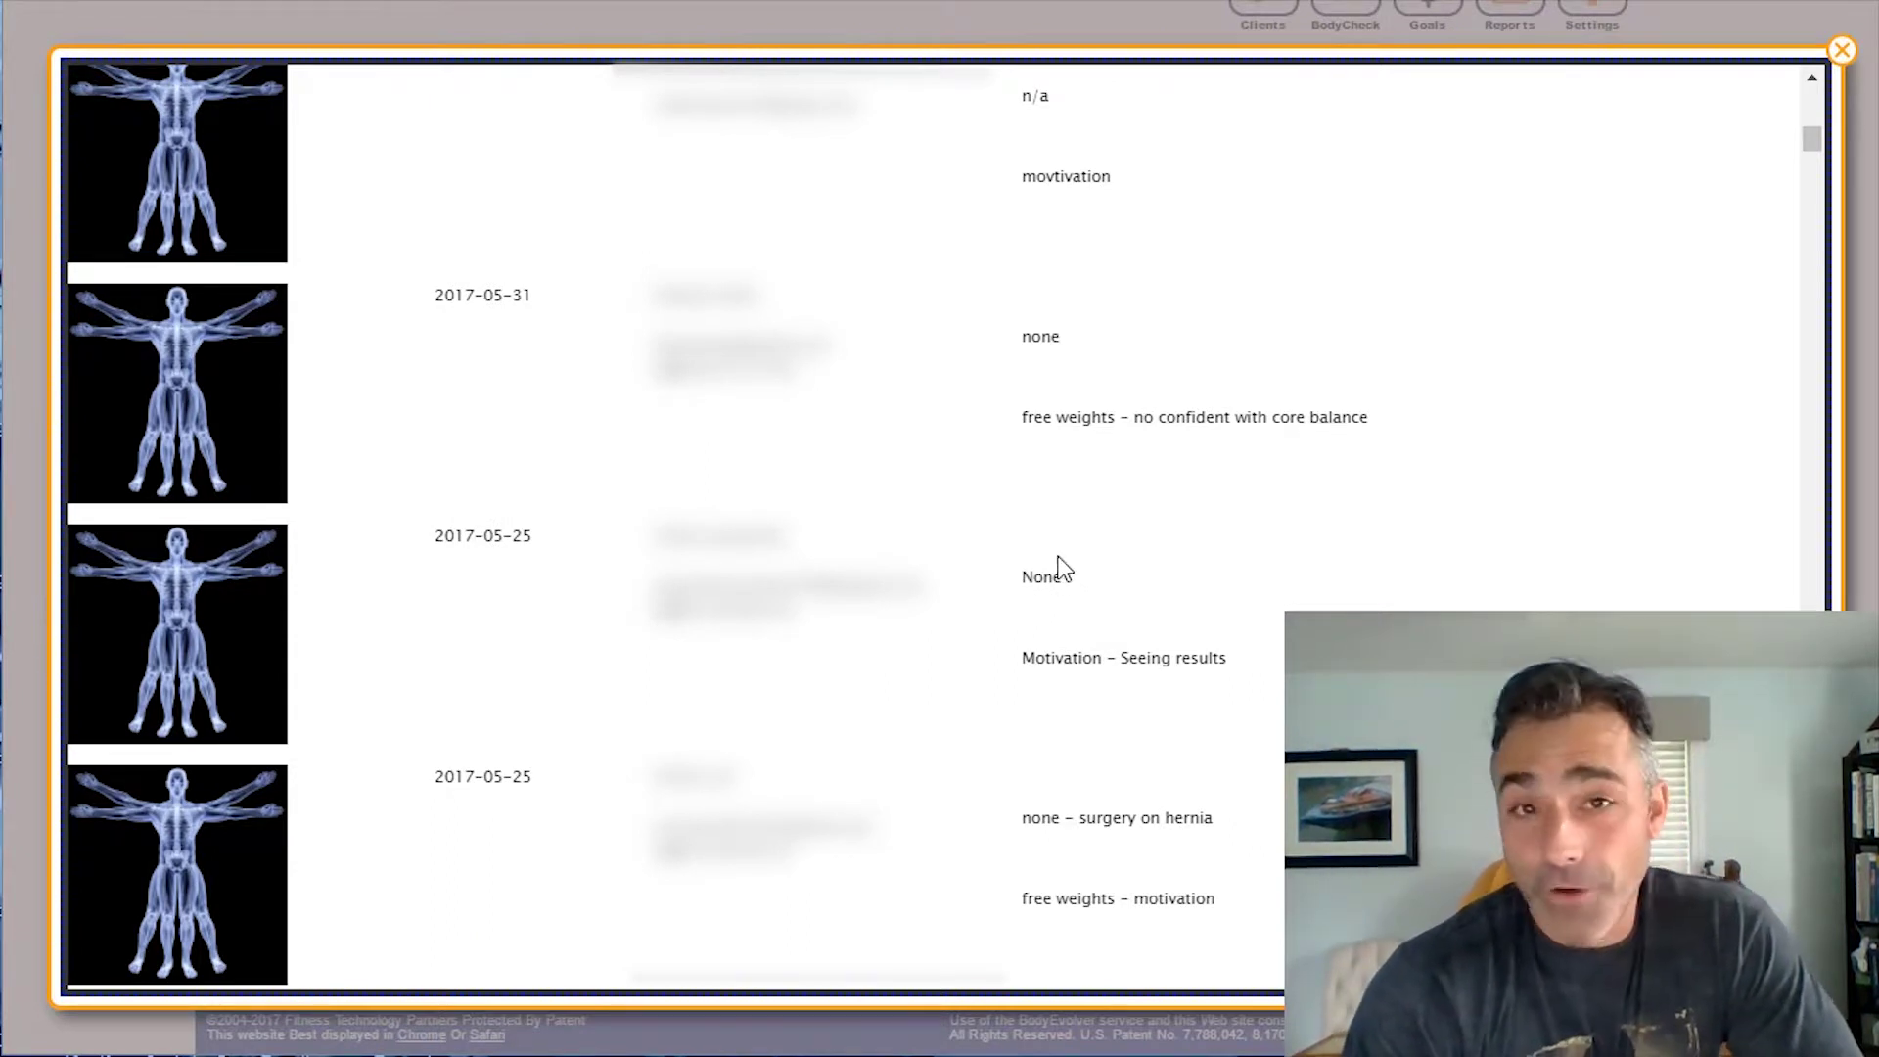
scroll(1061, 566, up, 18)
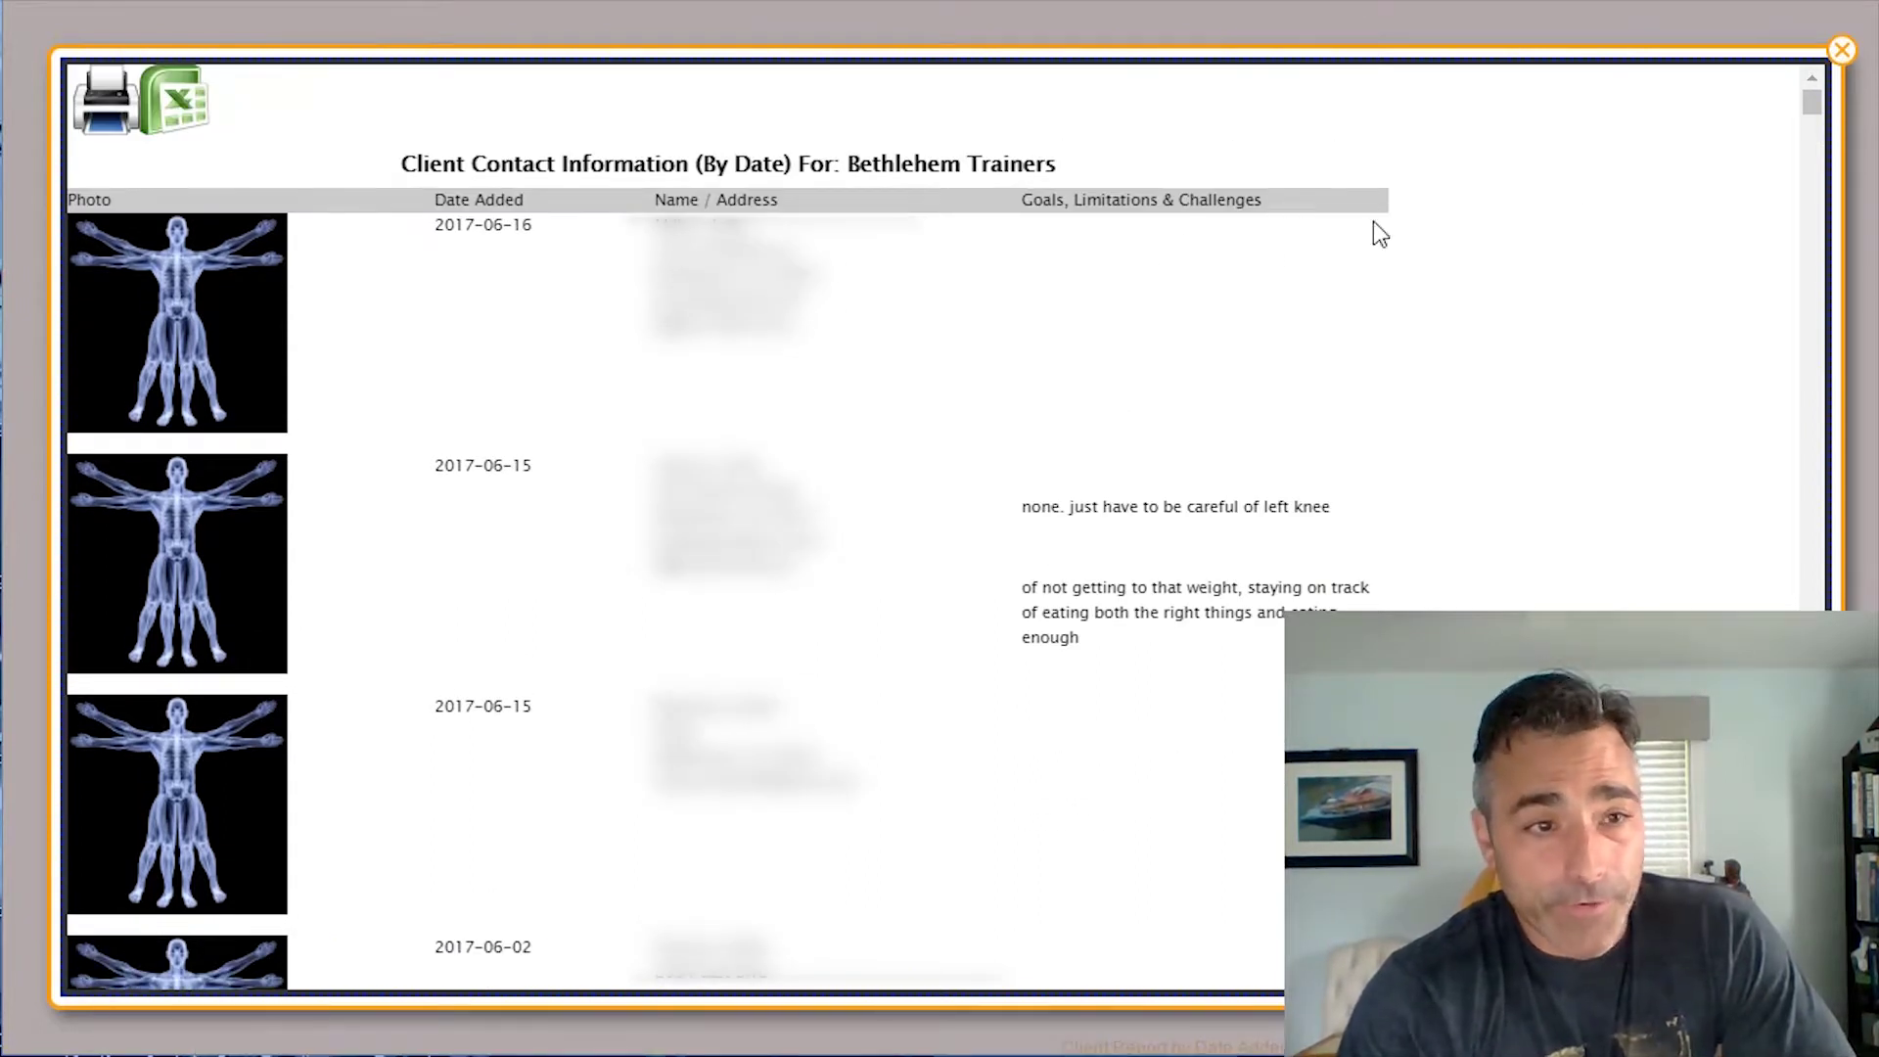
scroll(1202, 624, down, 15)
scroll(1203, 625, down, 20)
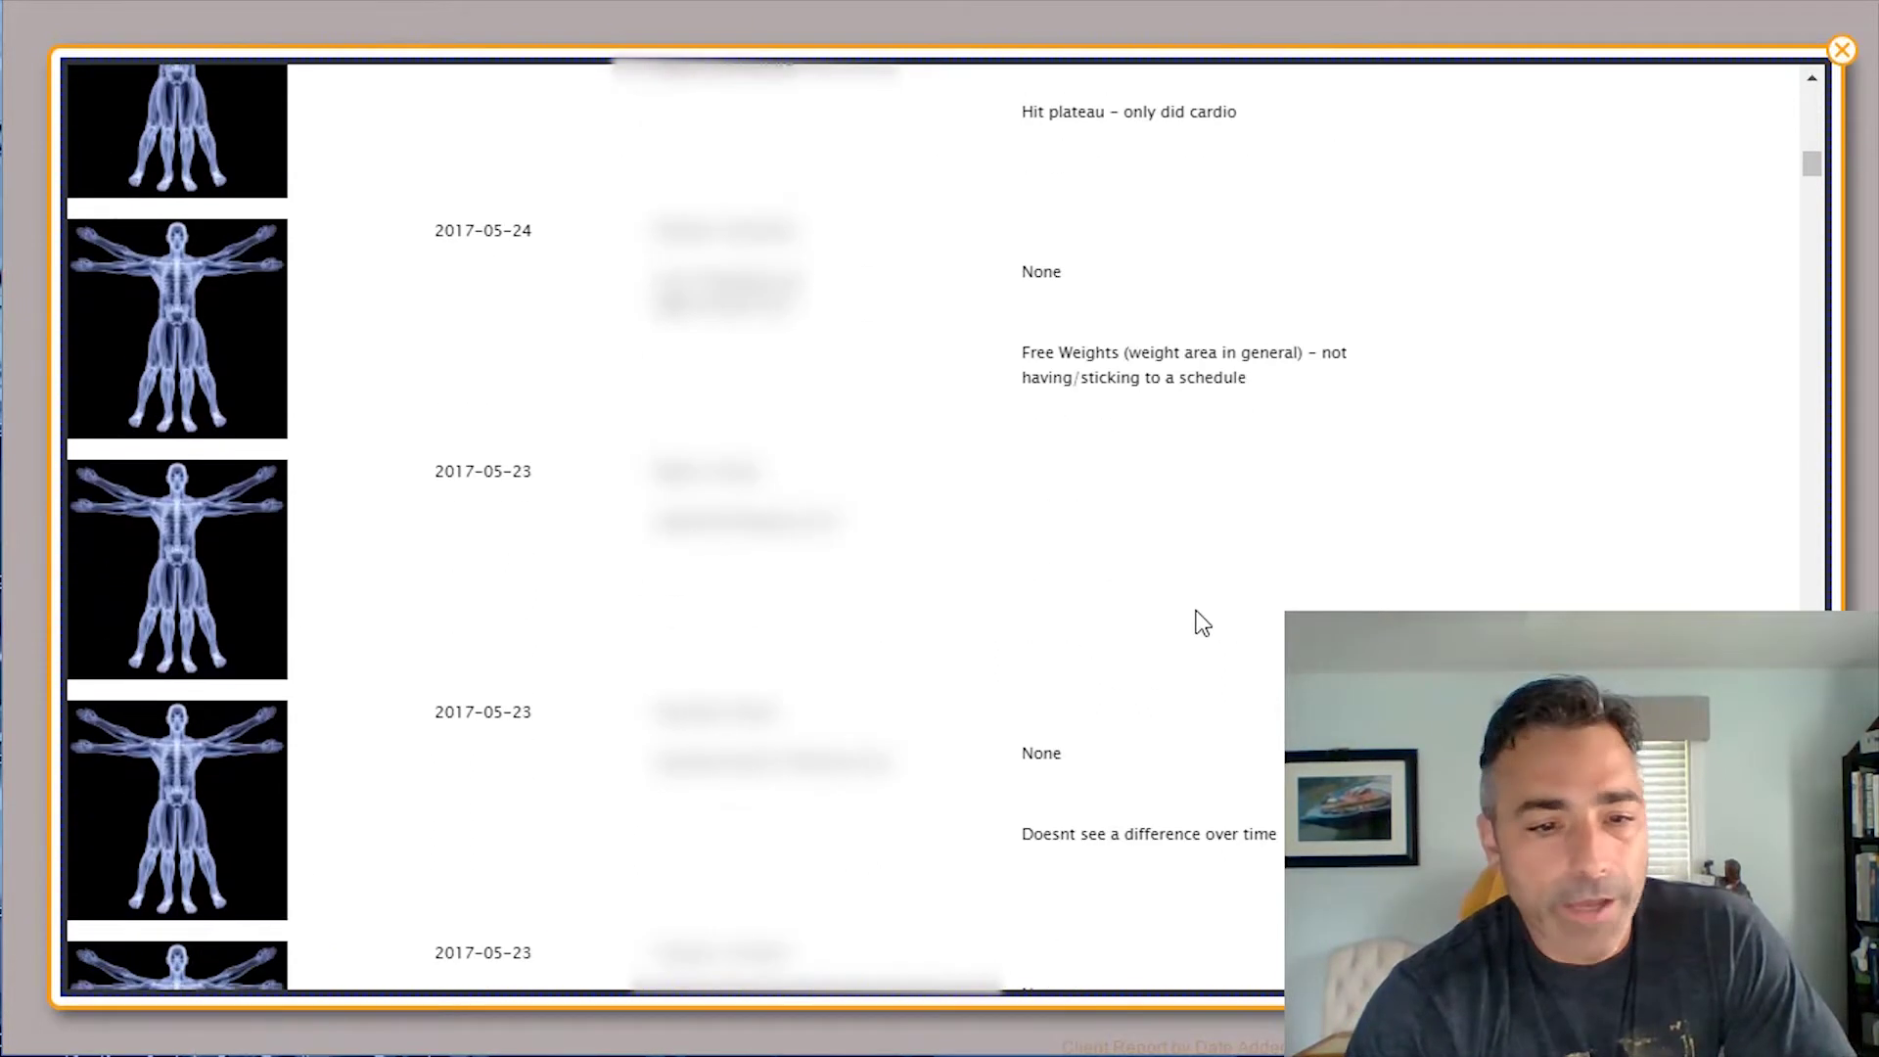
scroll(1194, 587, down, 20)
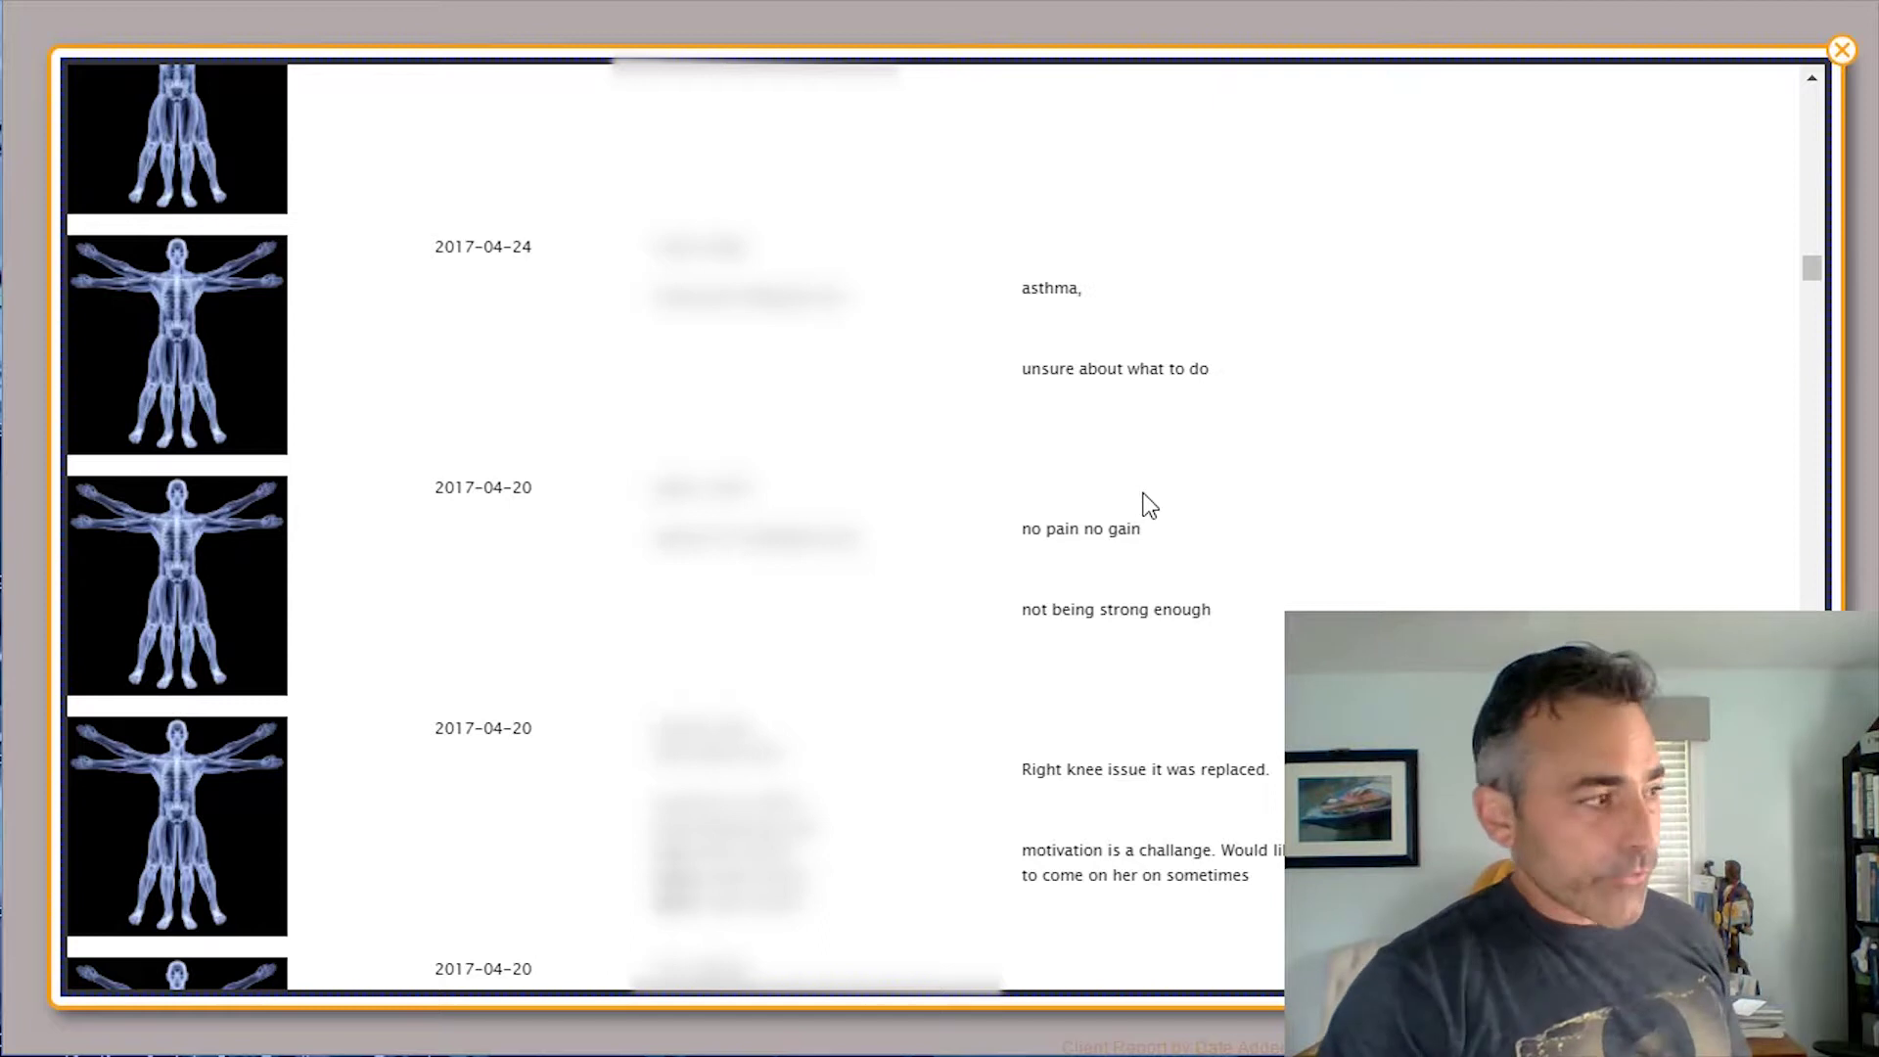
scroll(1147, 501, down, 20)
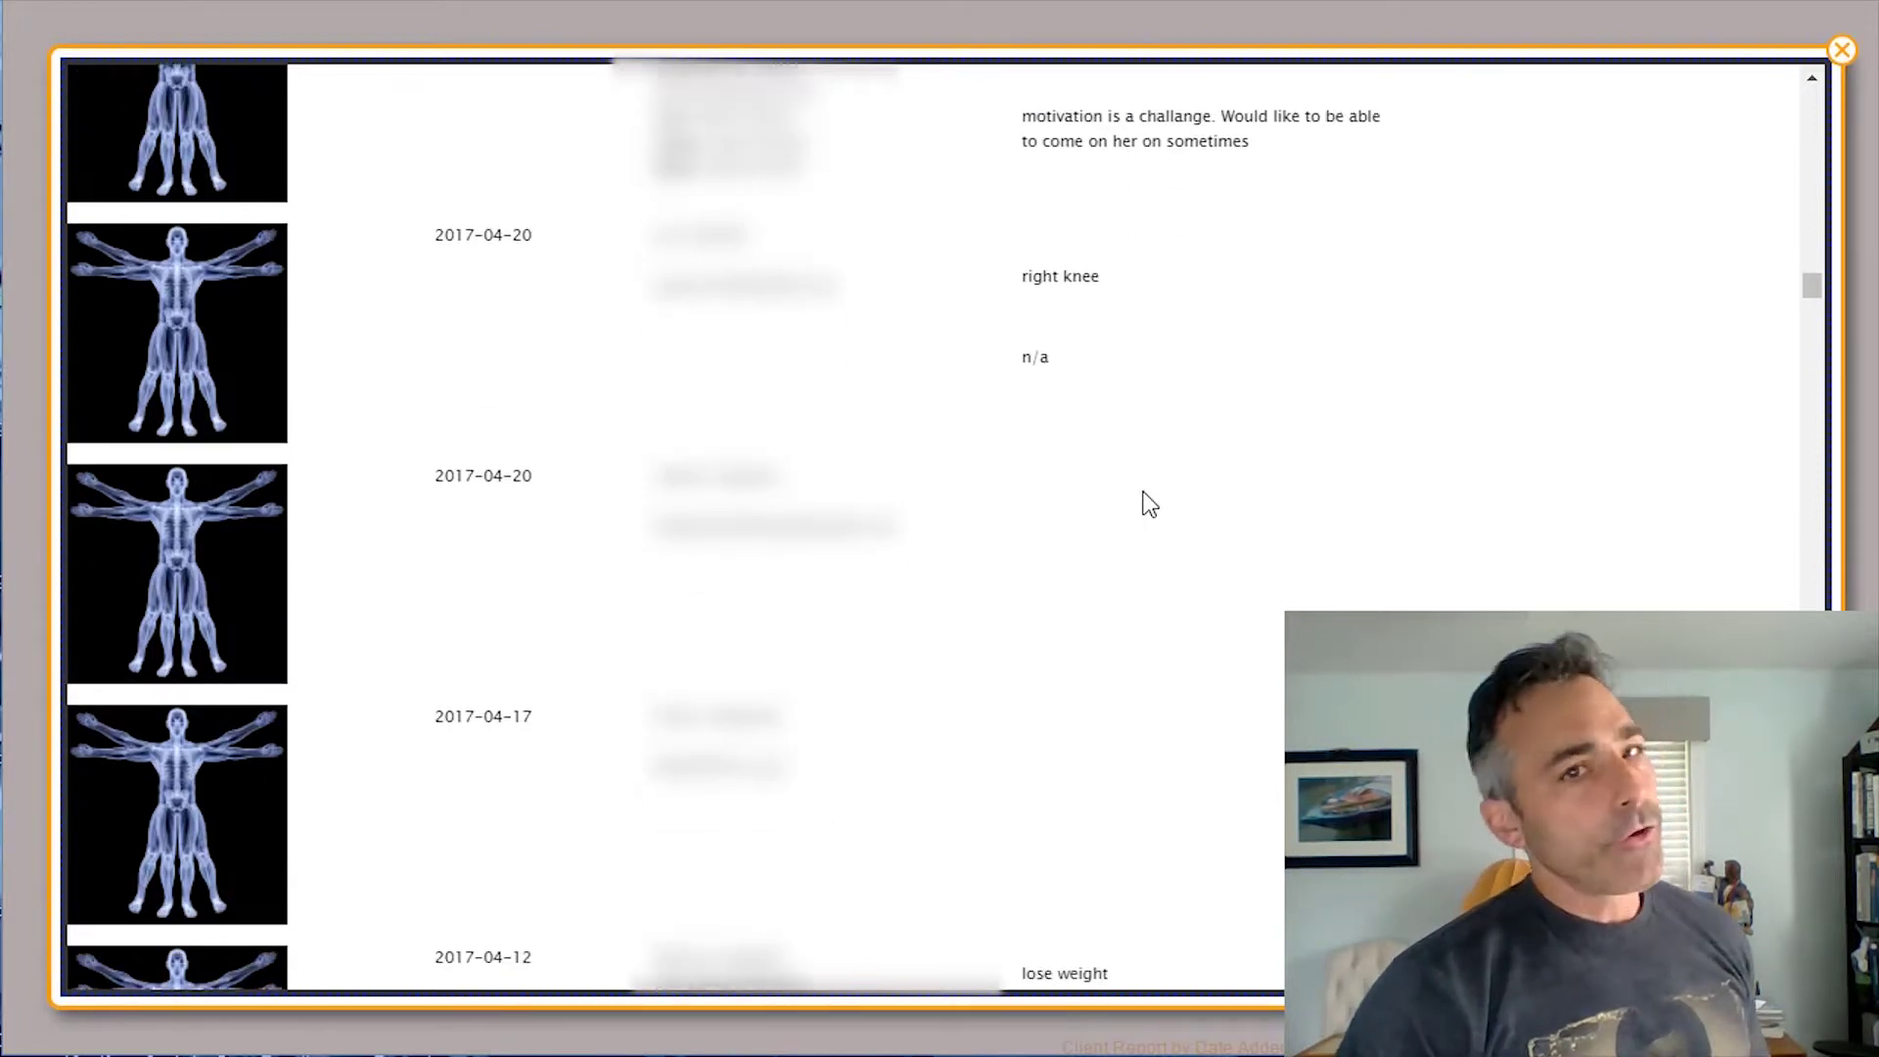
scroll(1153, 497, down, 10)
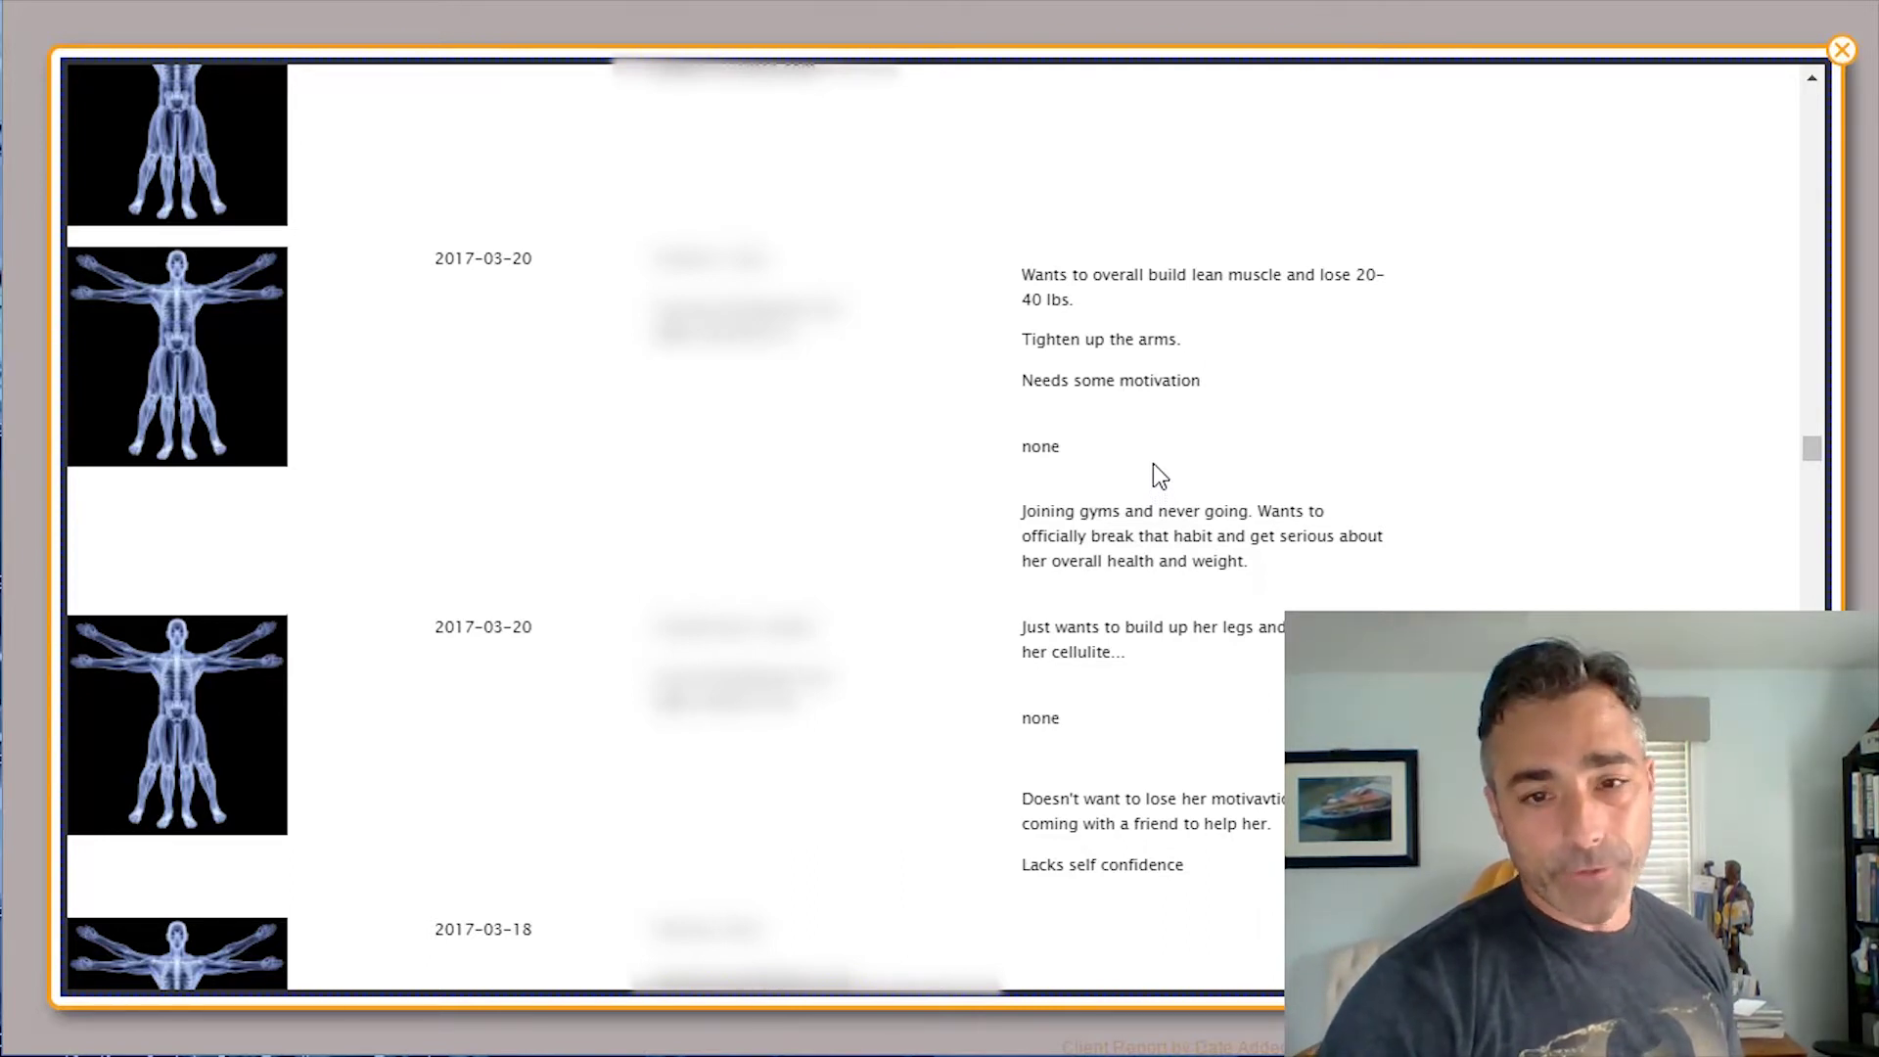
Step: Close the Bethleham client report and facility page, and open the Cherry Hill facility to check its client and BodyCheck totals
click(1841, 50)
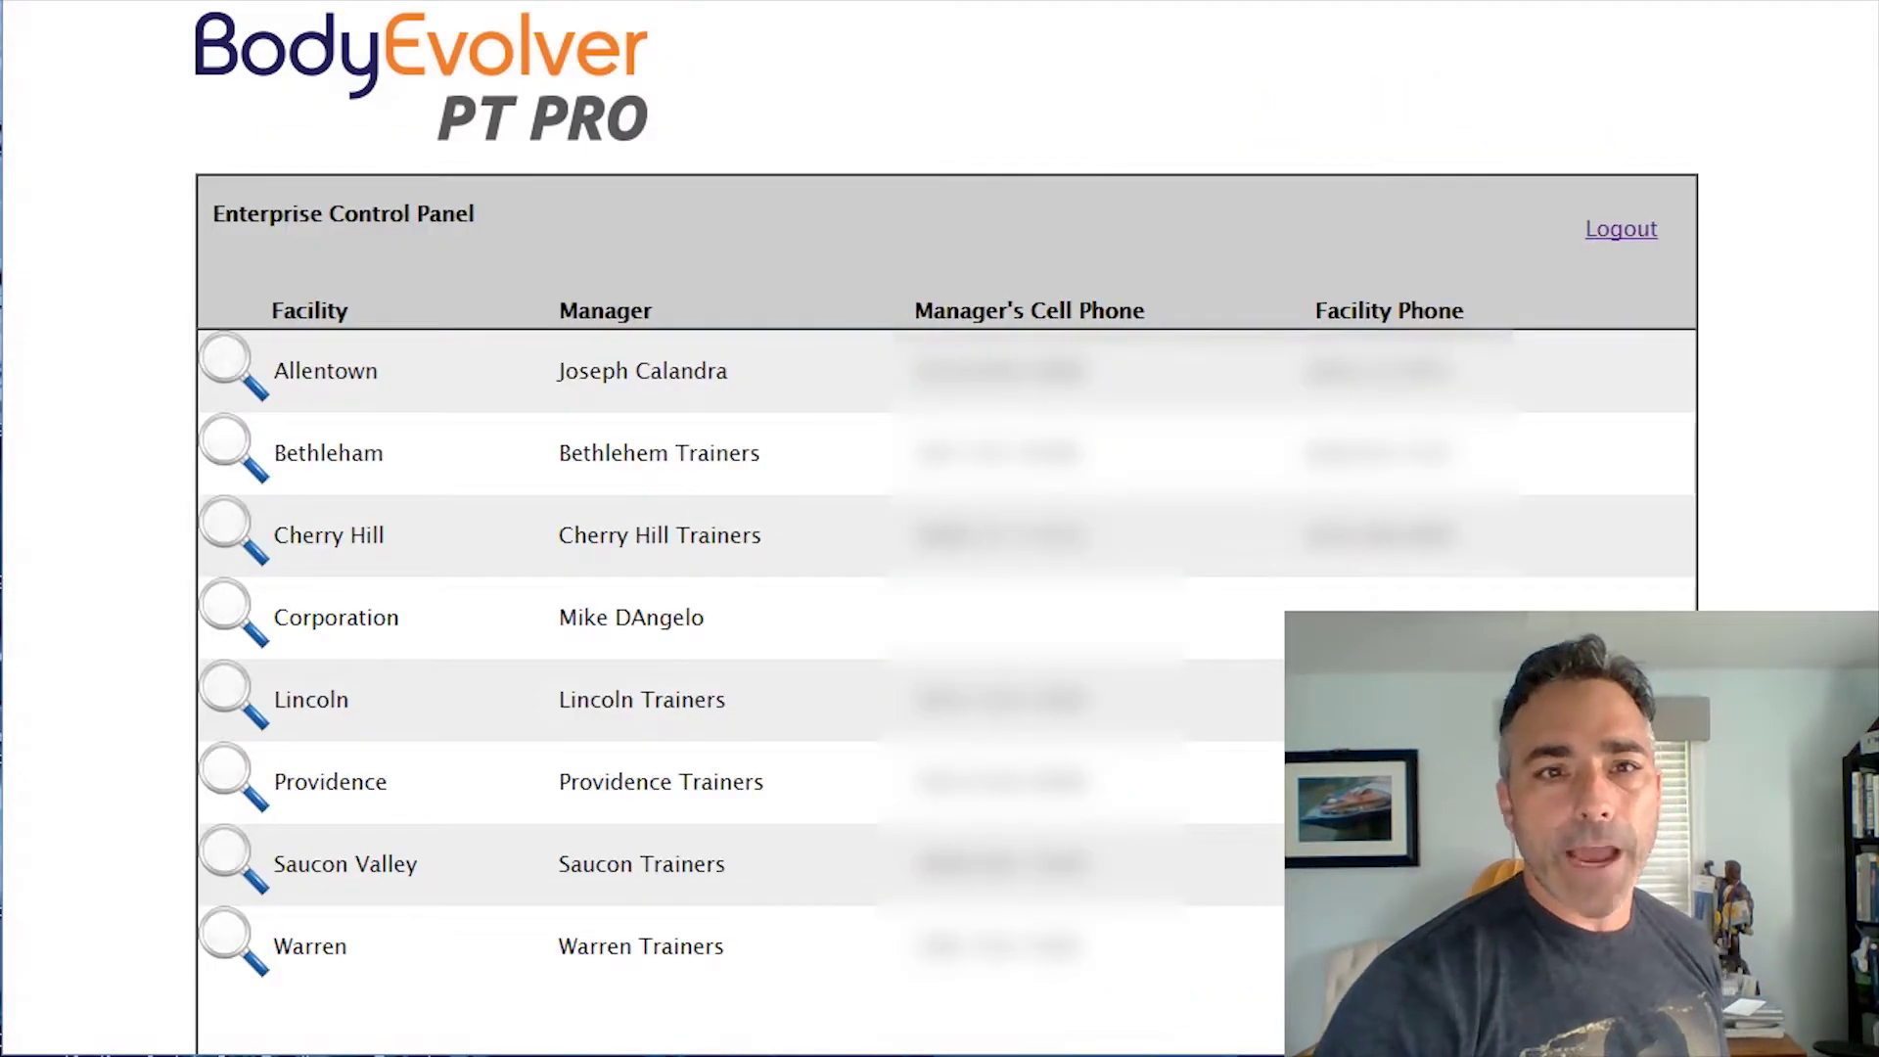
click(223, 537)
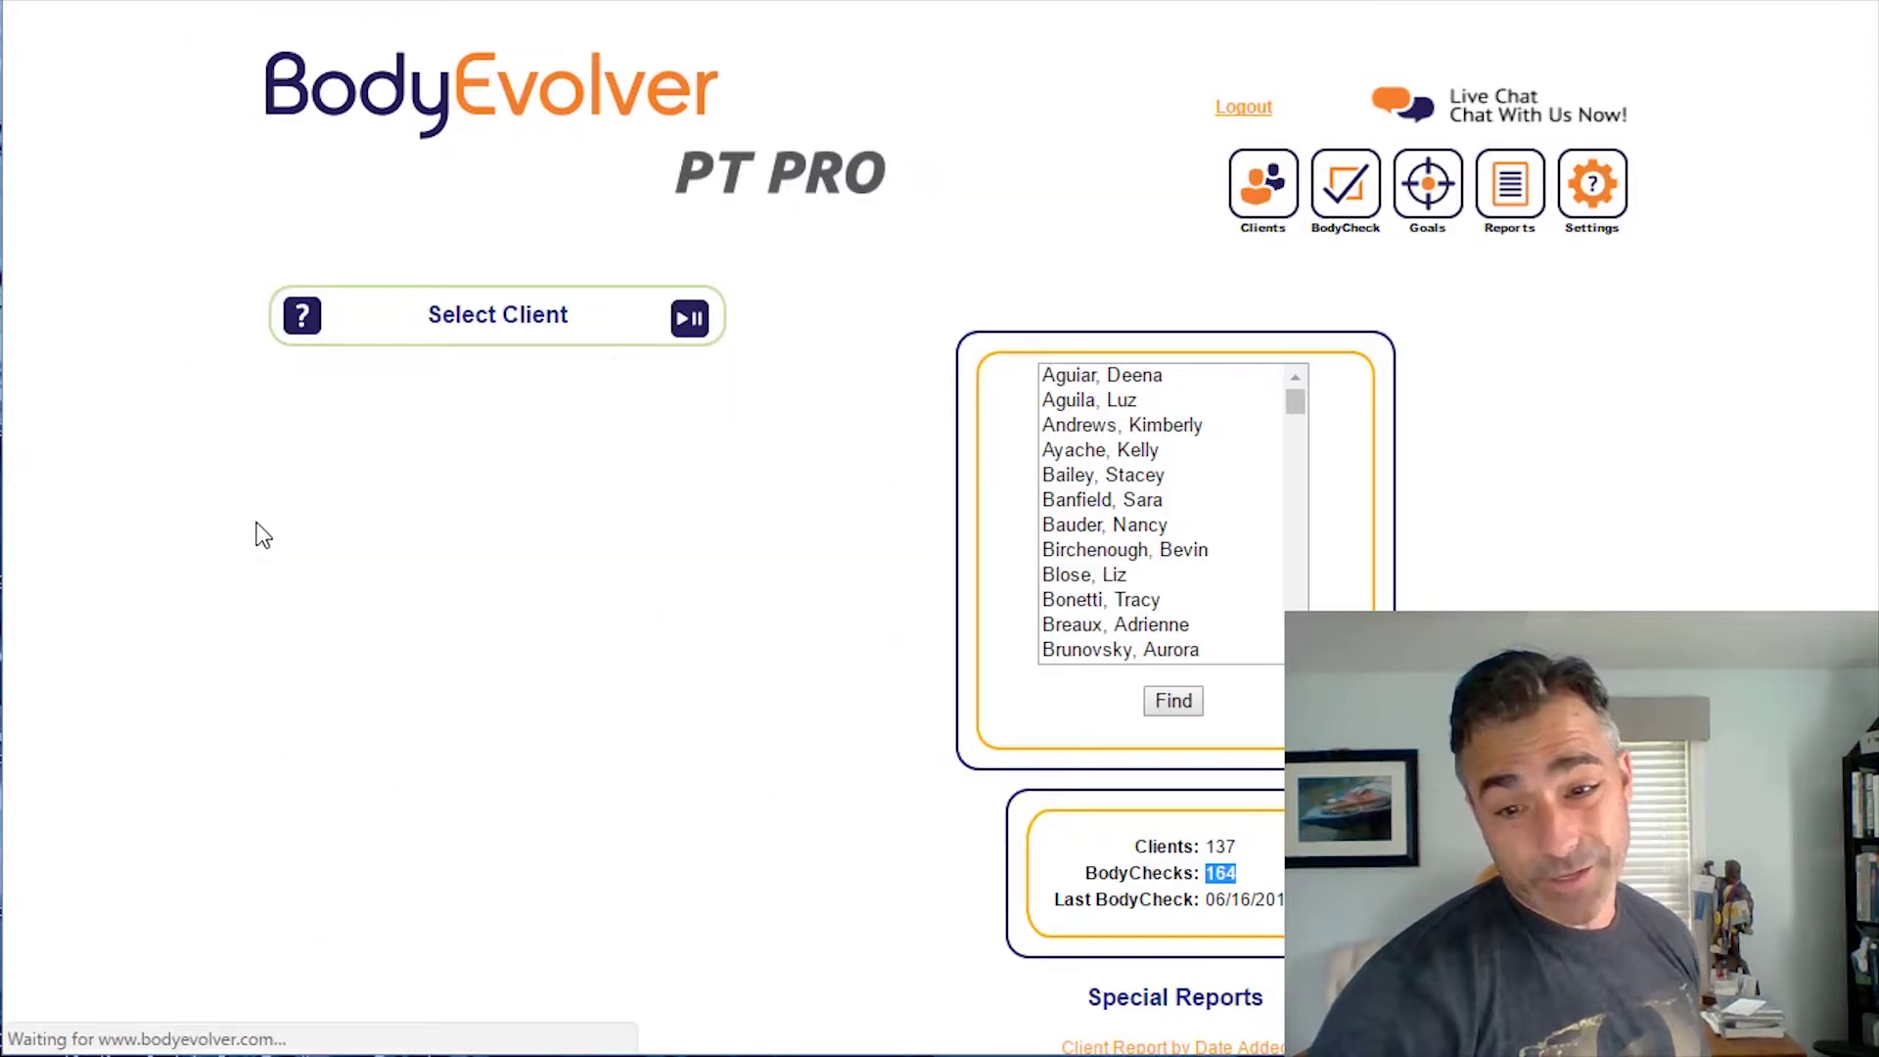
scroll(1243, 710, down, 2)
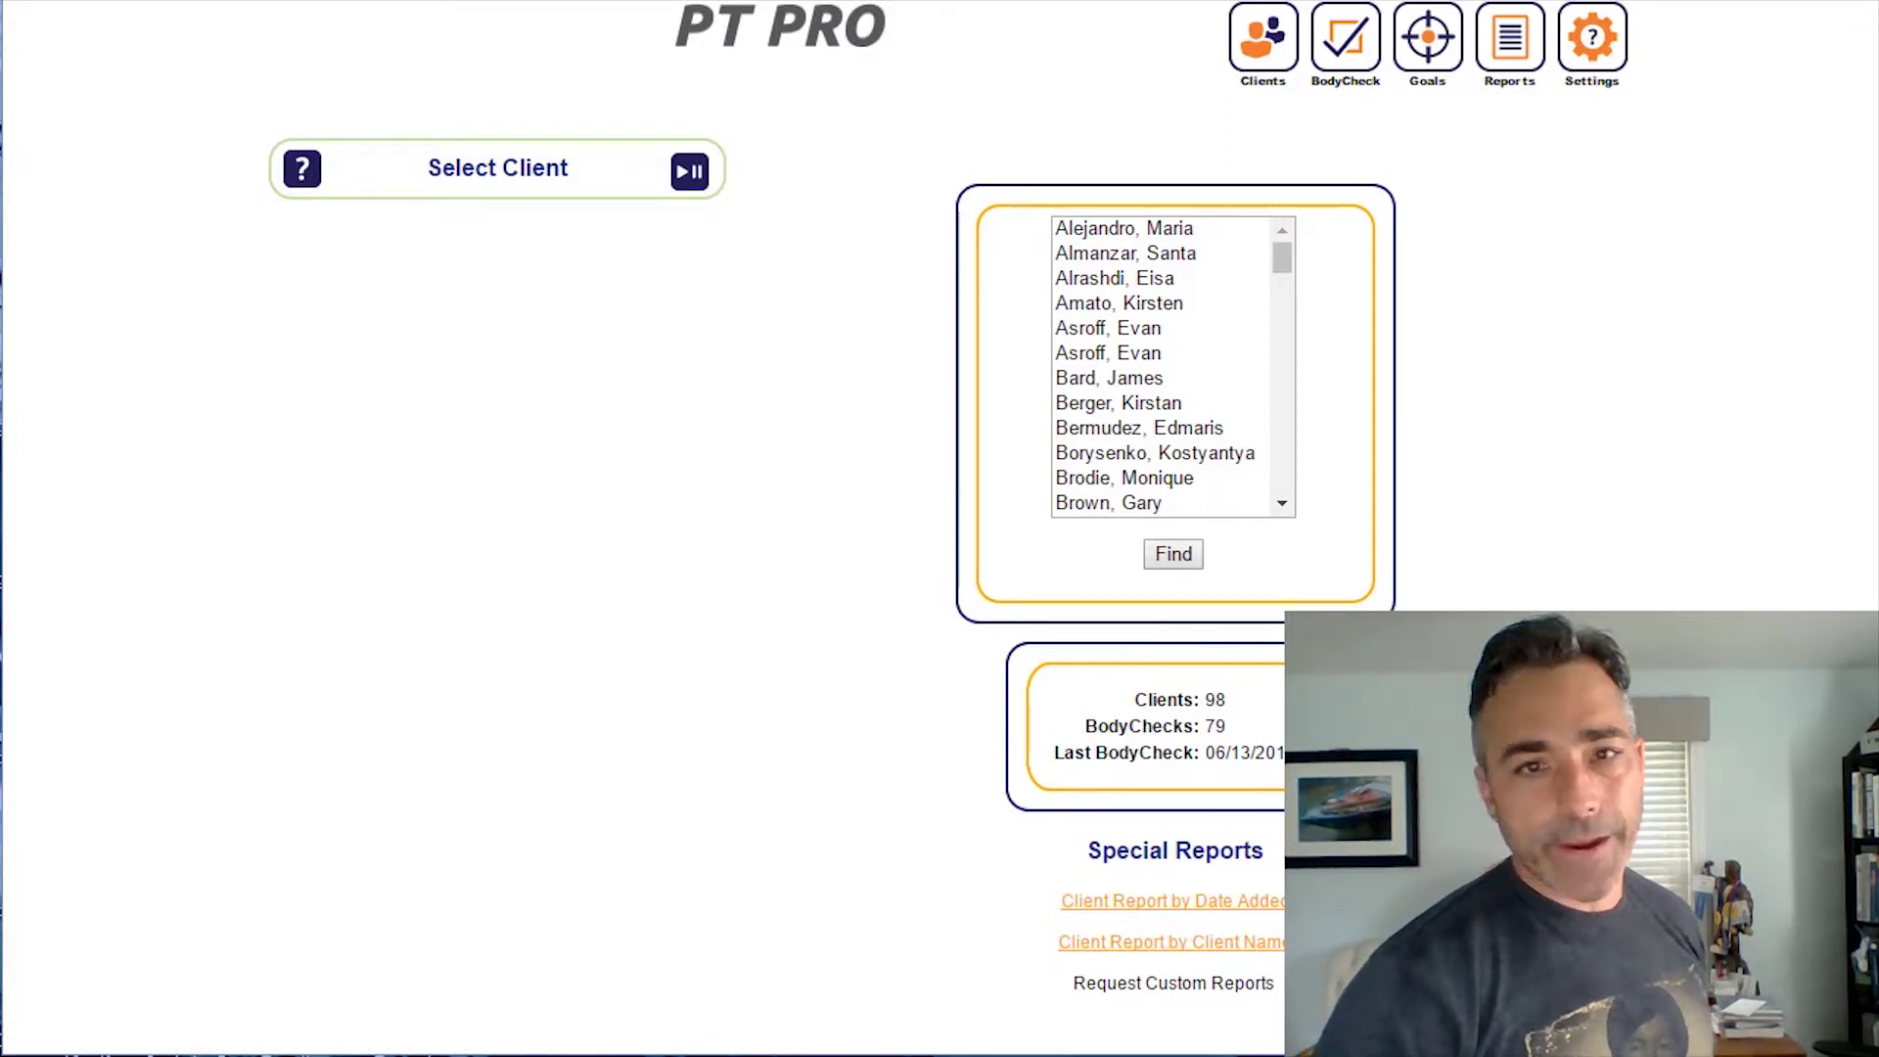
Step: View Cherry Hill's Birthday Report, check the other available management reports, and return to the Enterprise Control Panel
mouse_move(1510, 29)
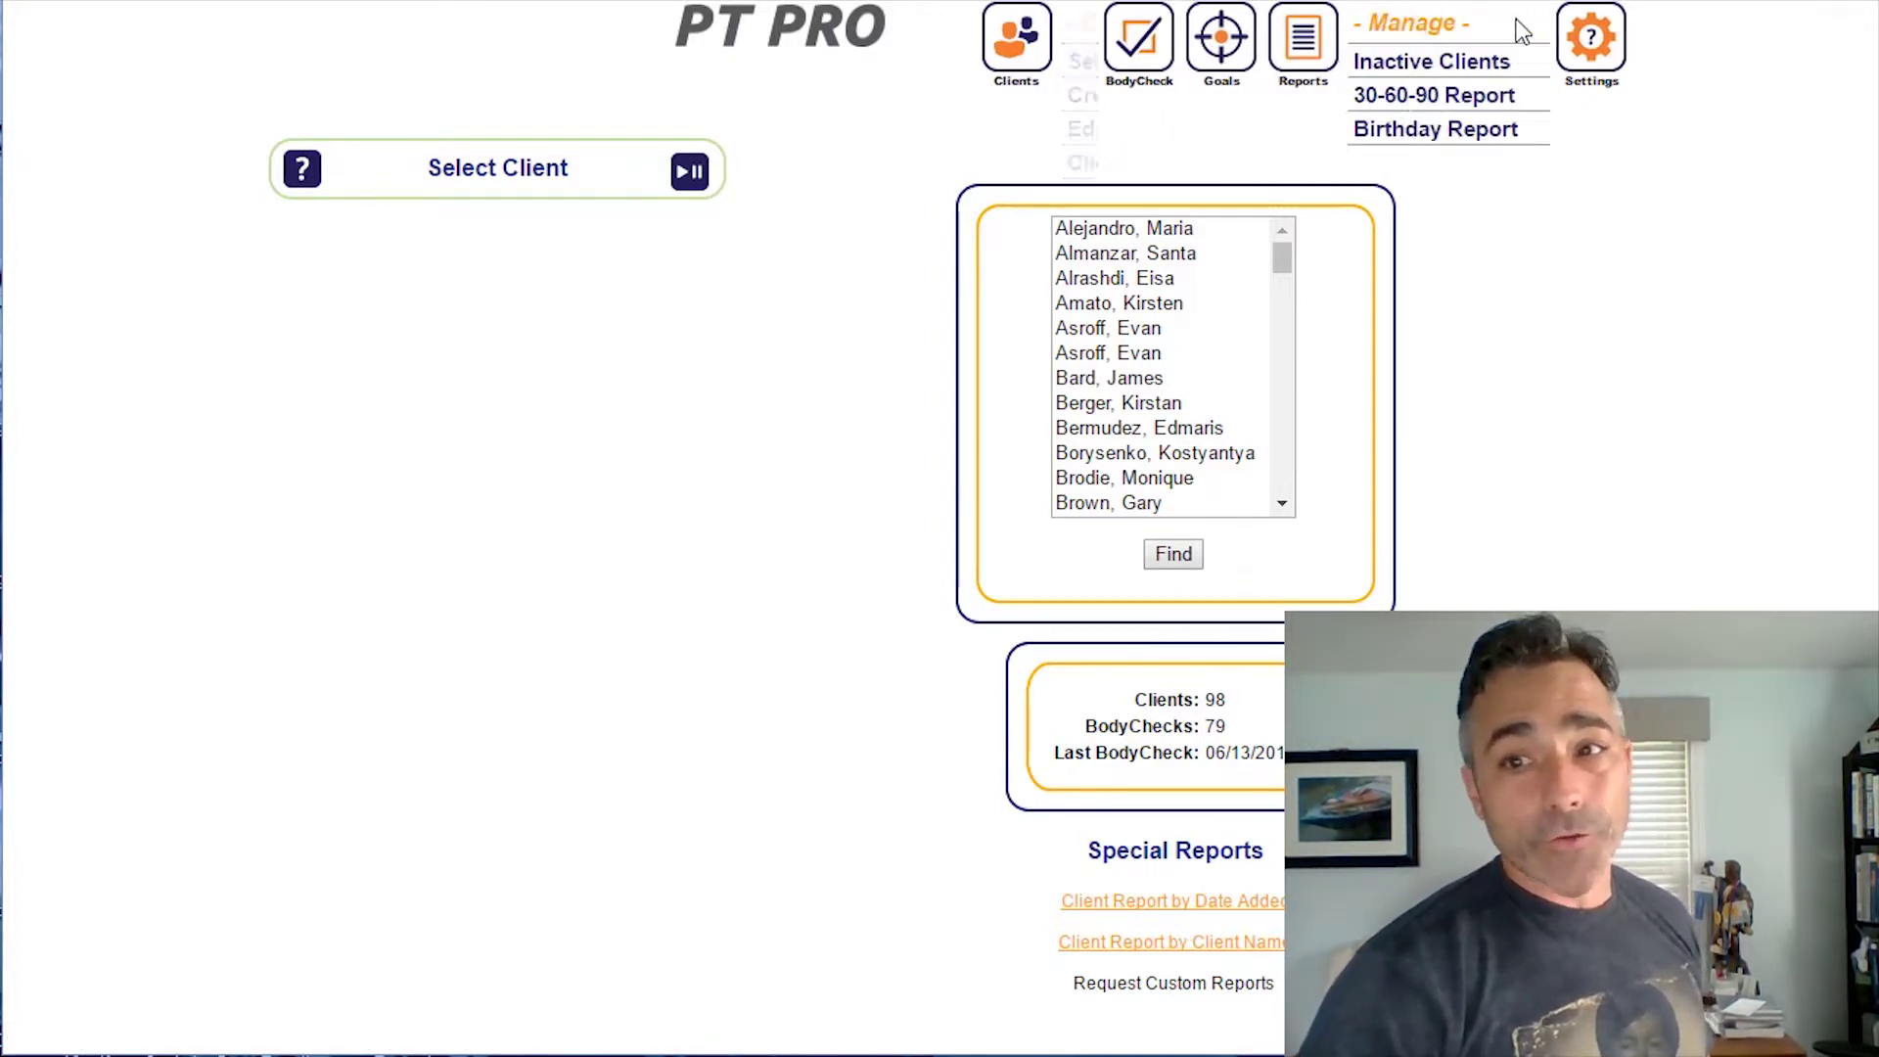
click(1373, 130)
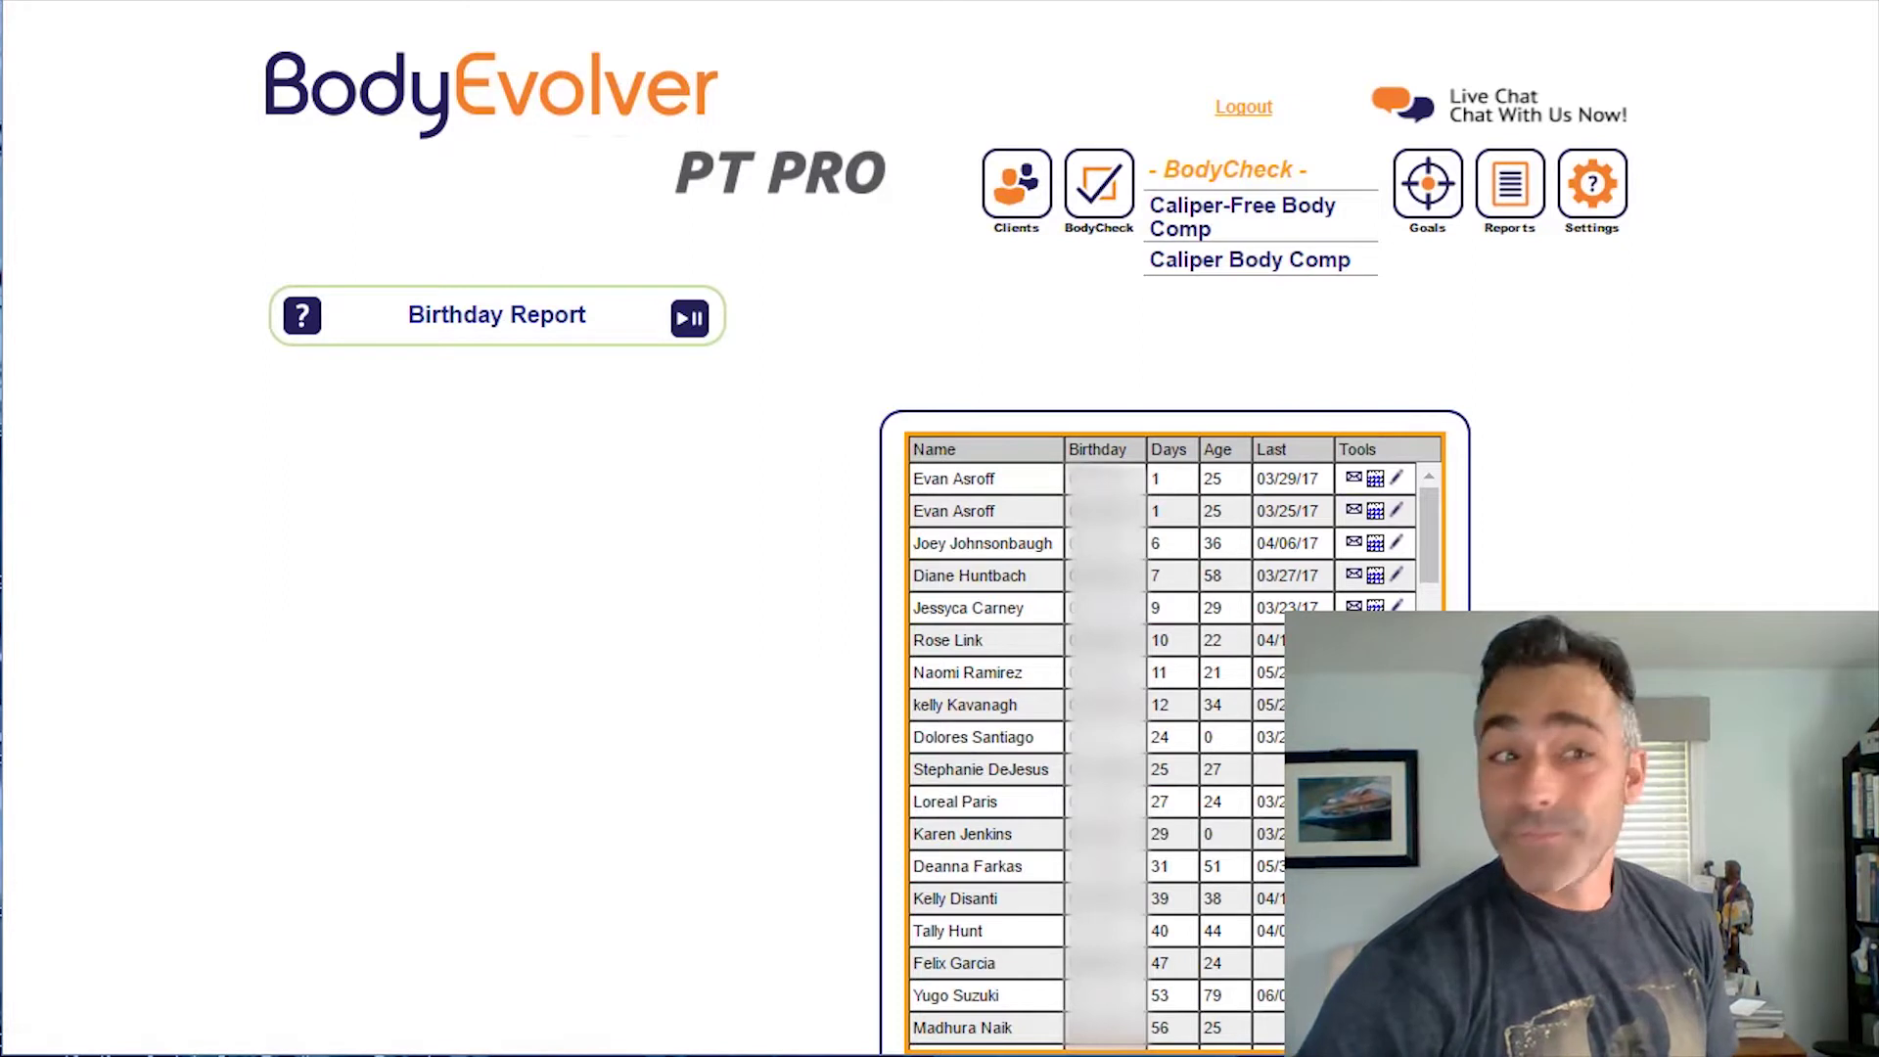
click(44, 2)
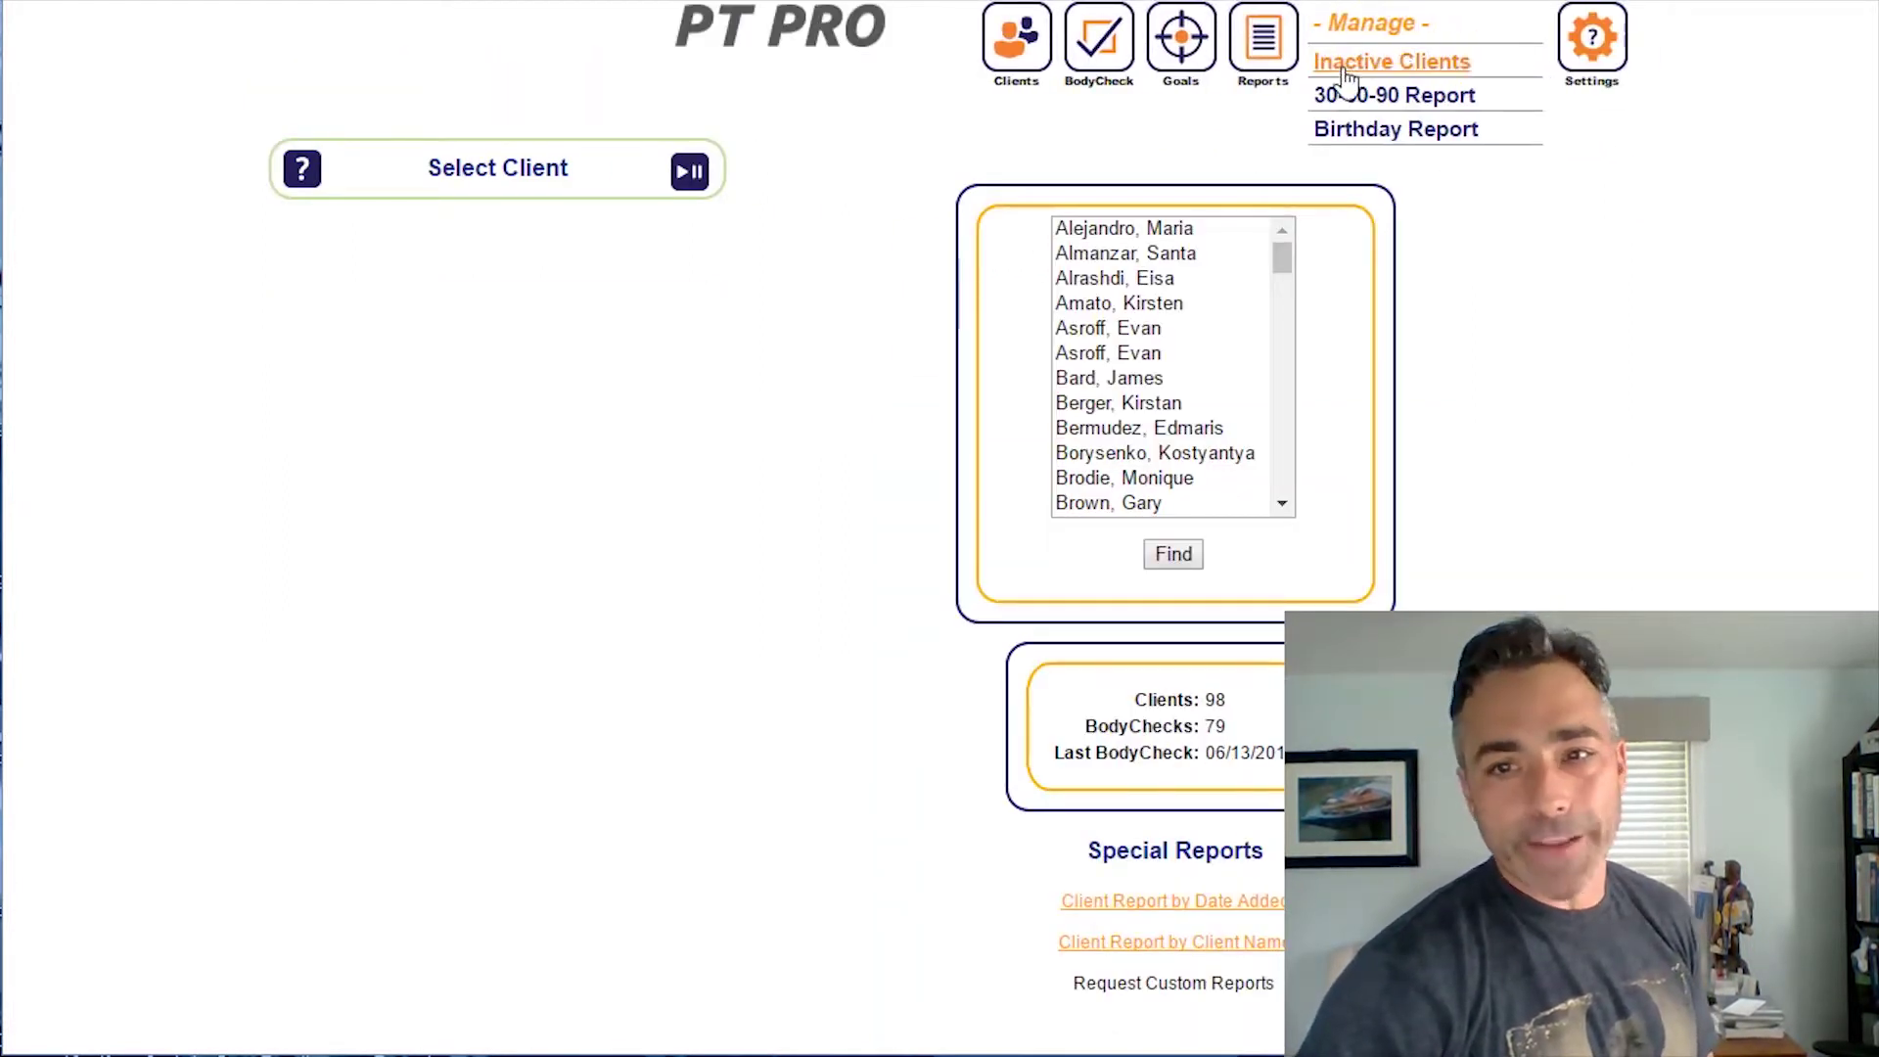
mouse_move(1297, 82)
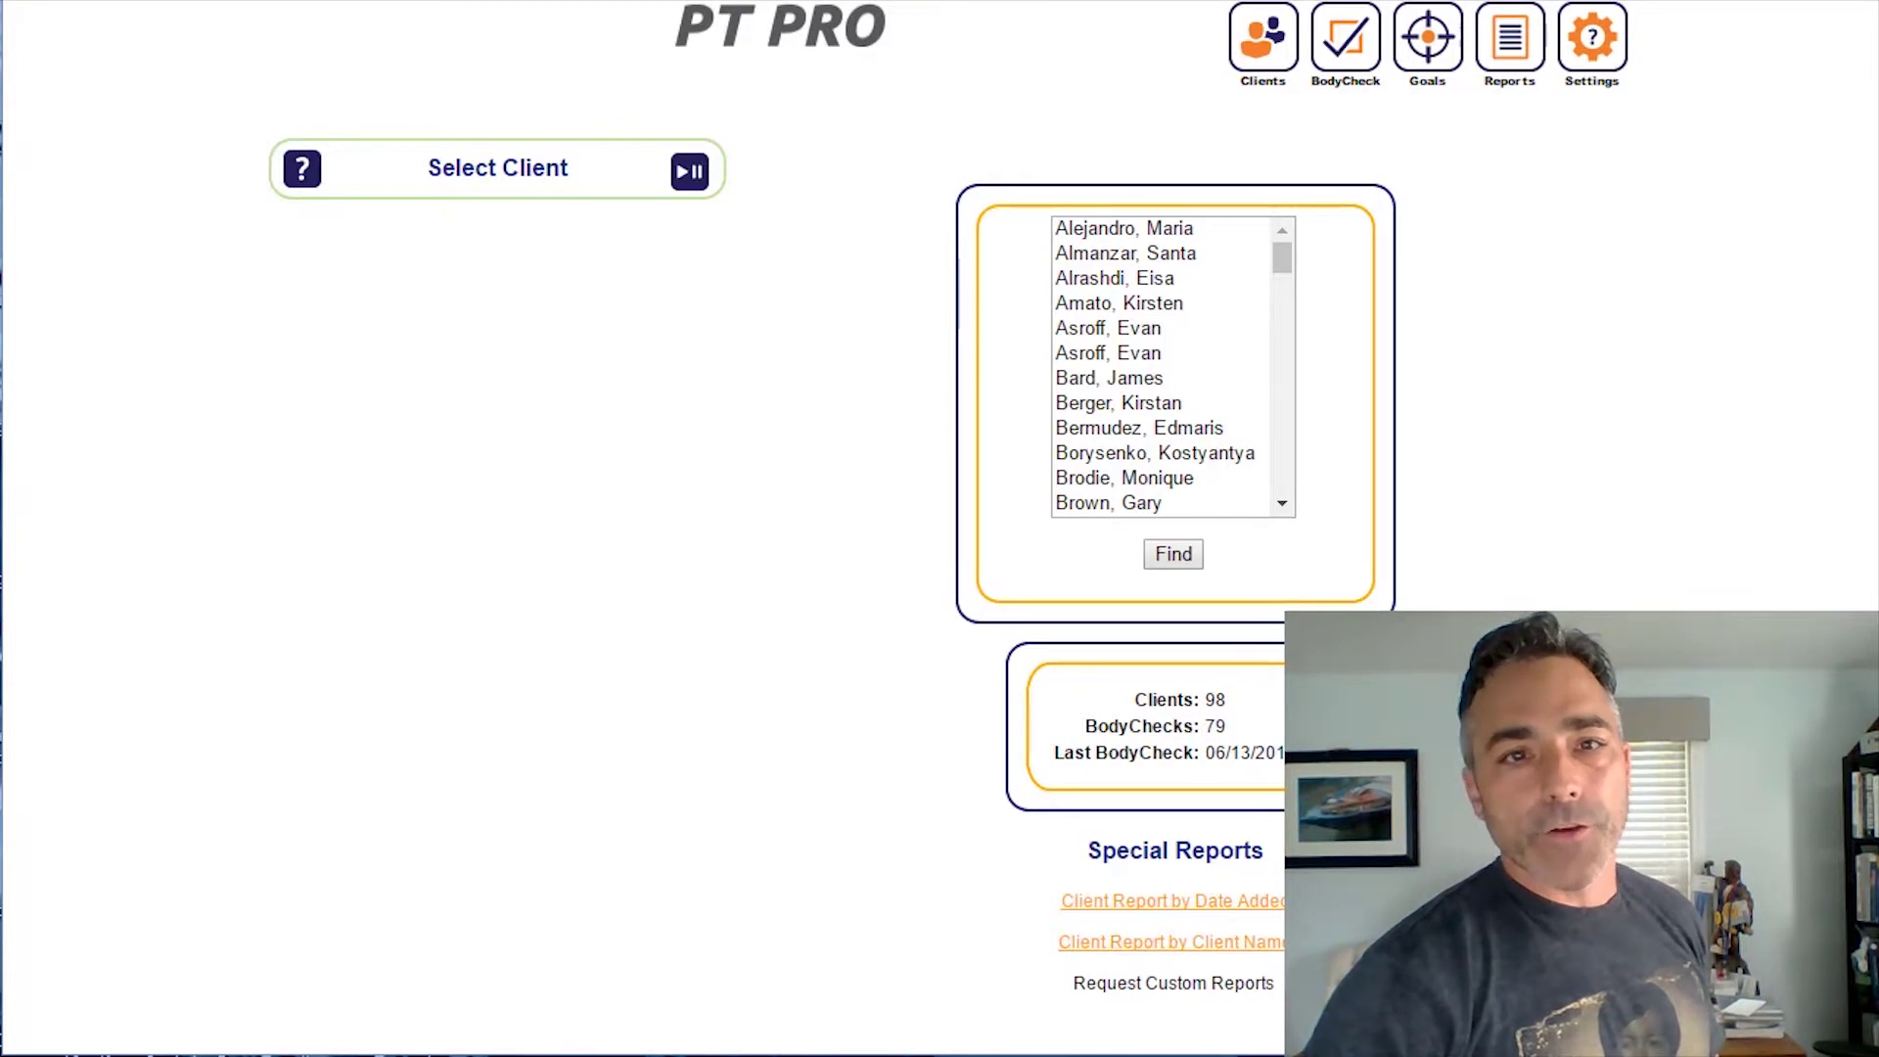
key(alt+Left)
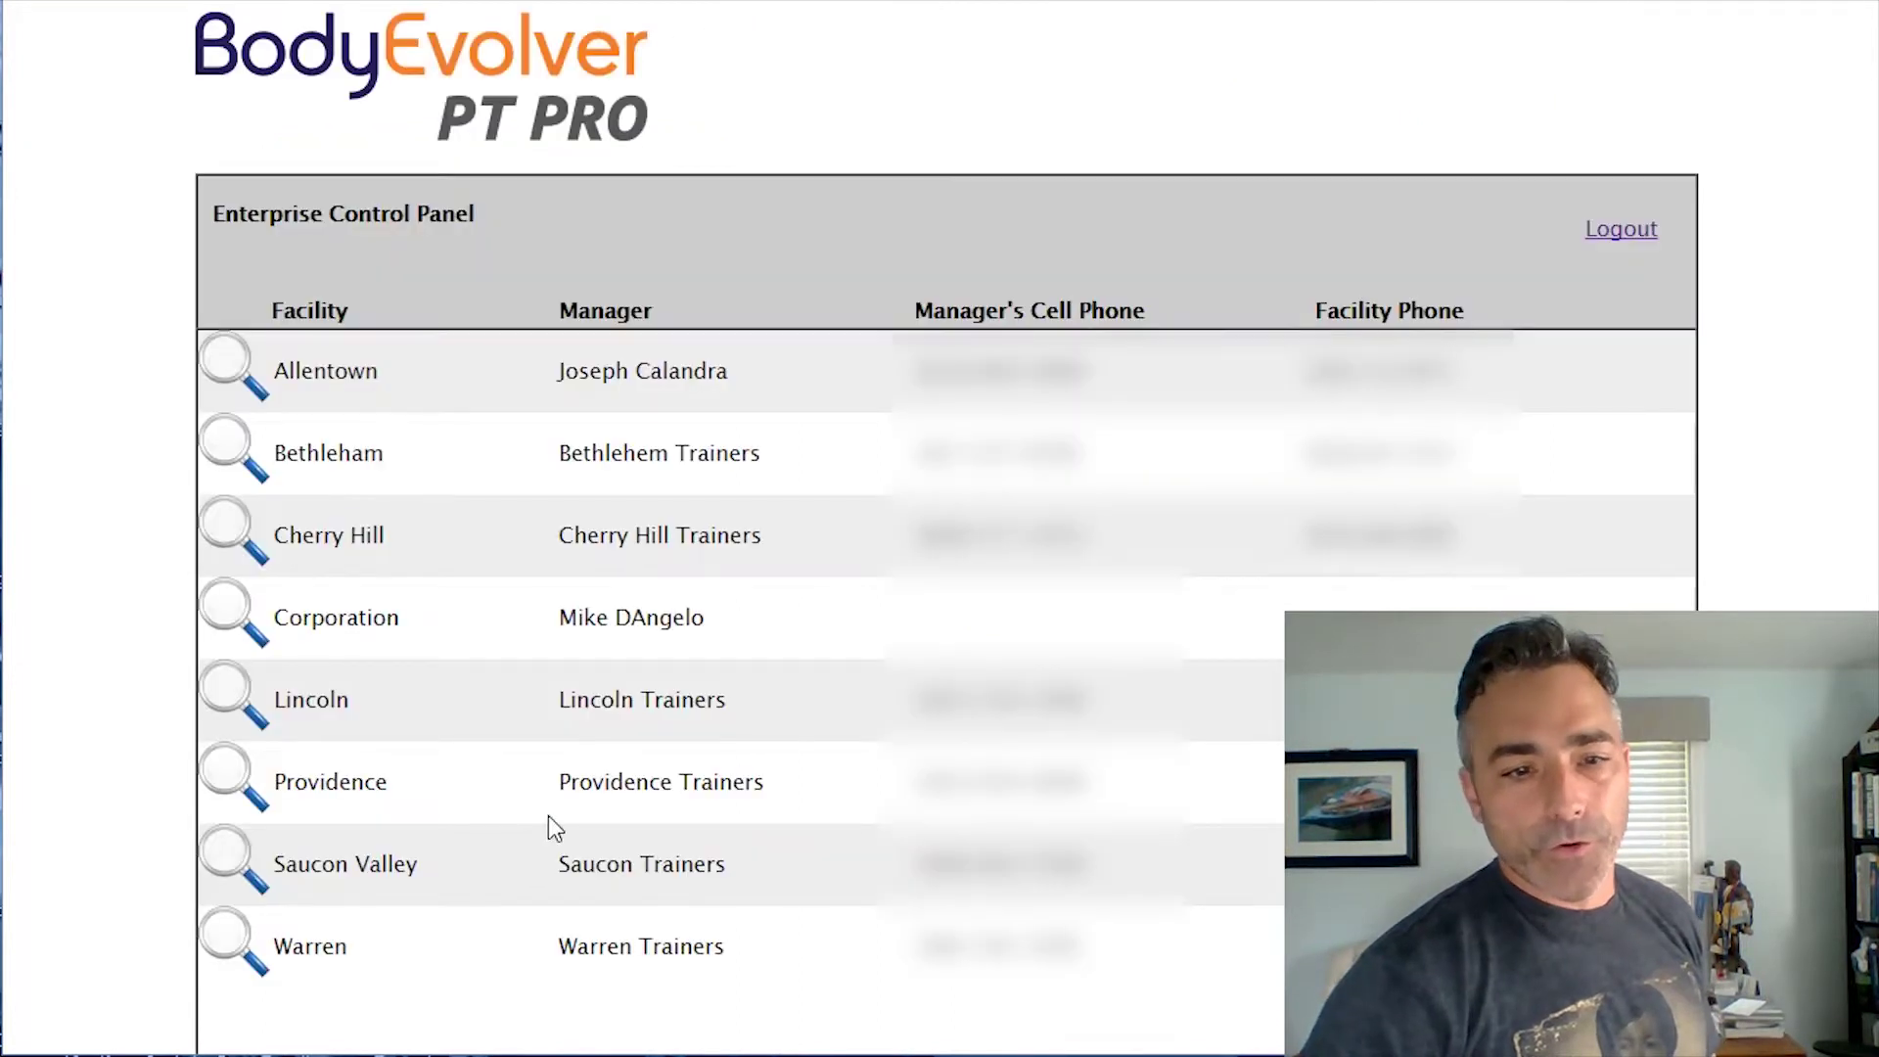
Step: Open the Lincoln facility, check its client and BodyCheck totals, and return to the Enterprise Control Panel
click(231, 697)
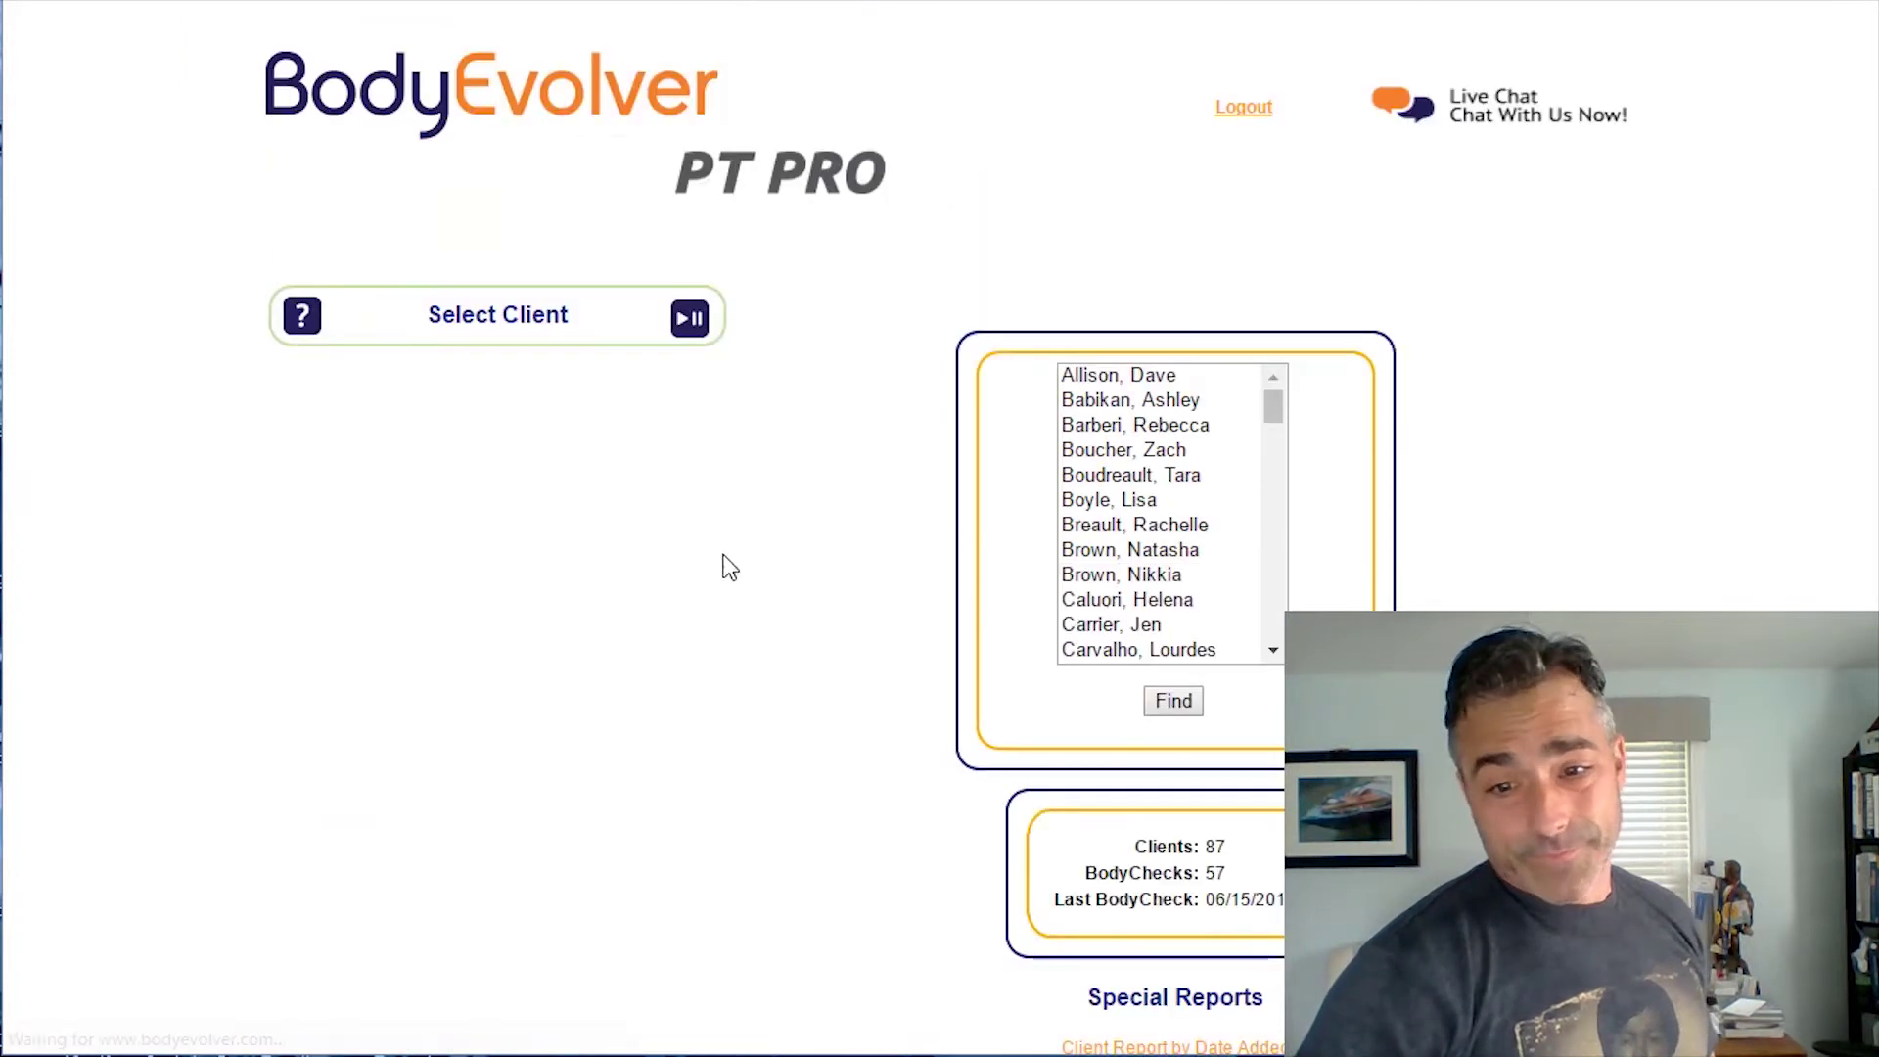
scroll(729, 568, down, 2)
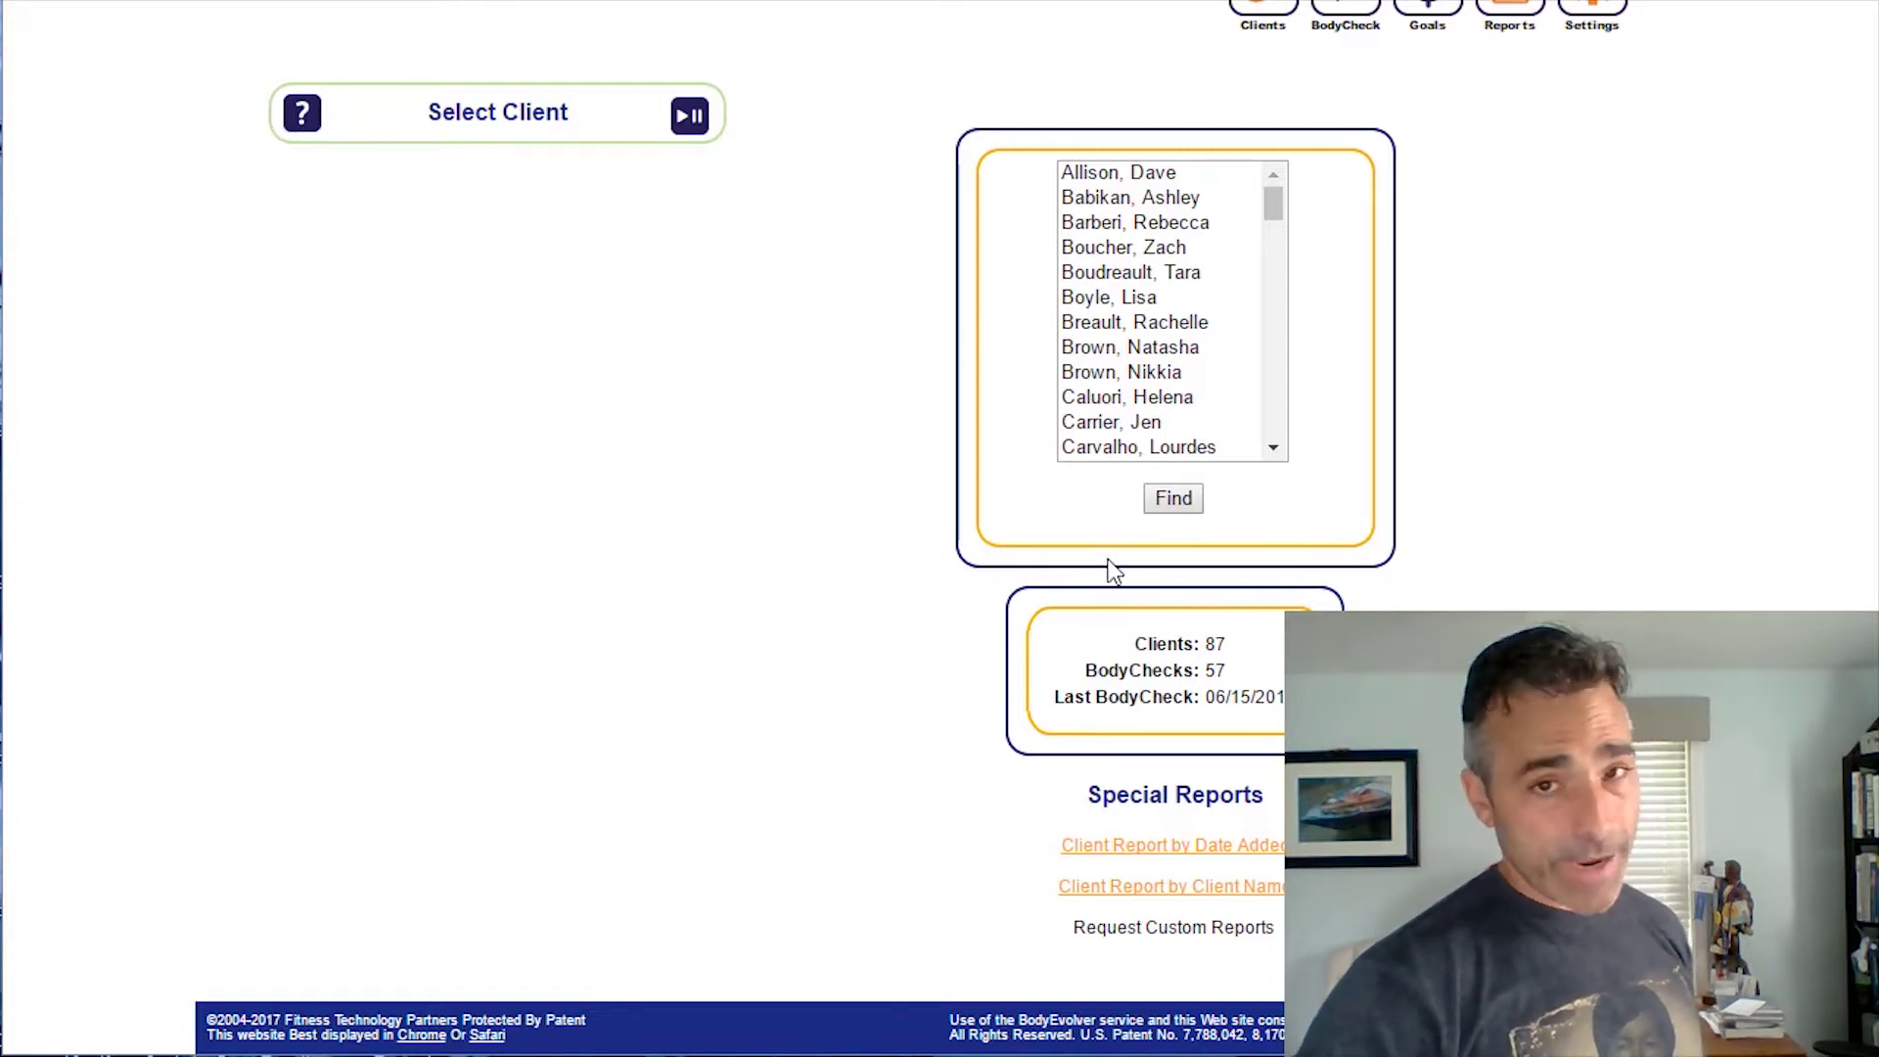
key(alt+Left)
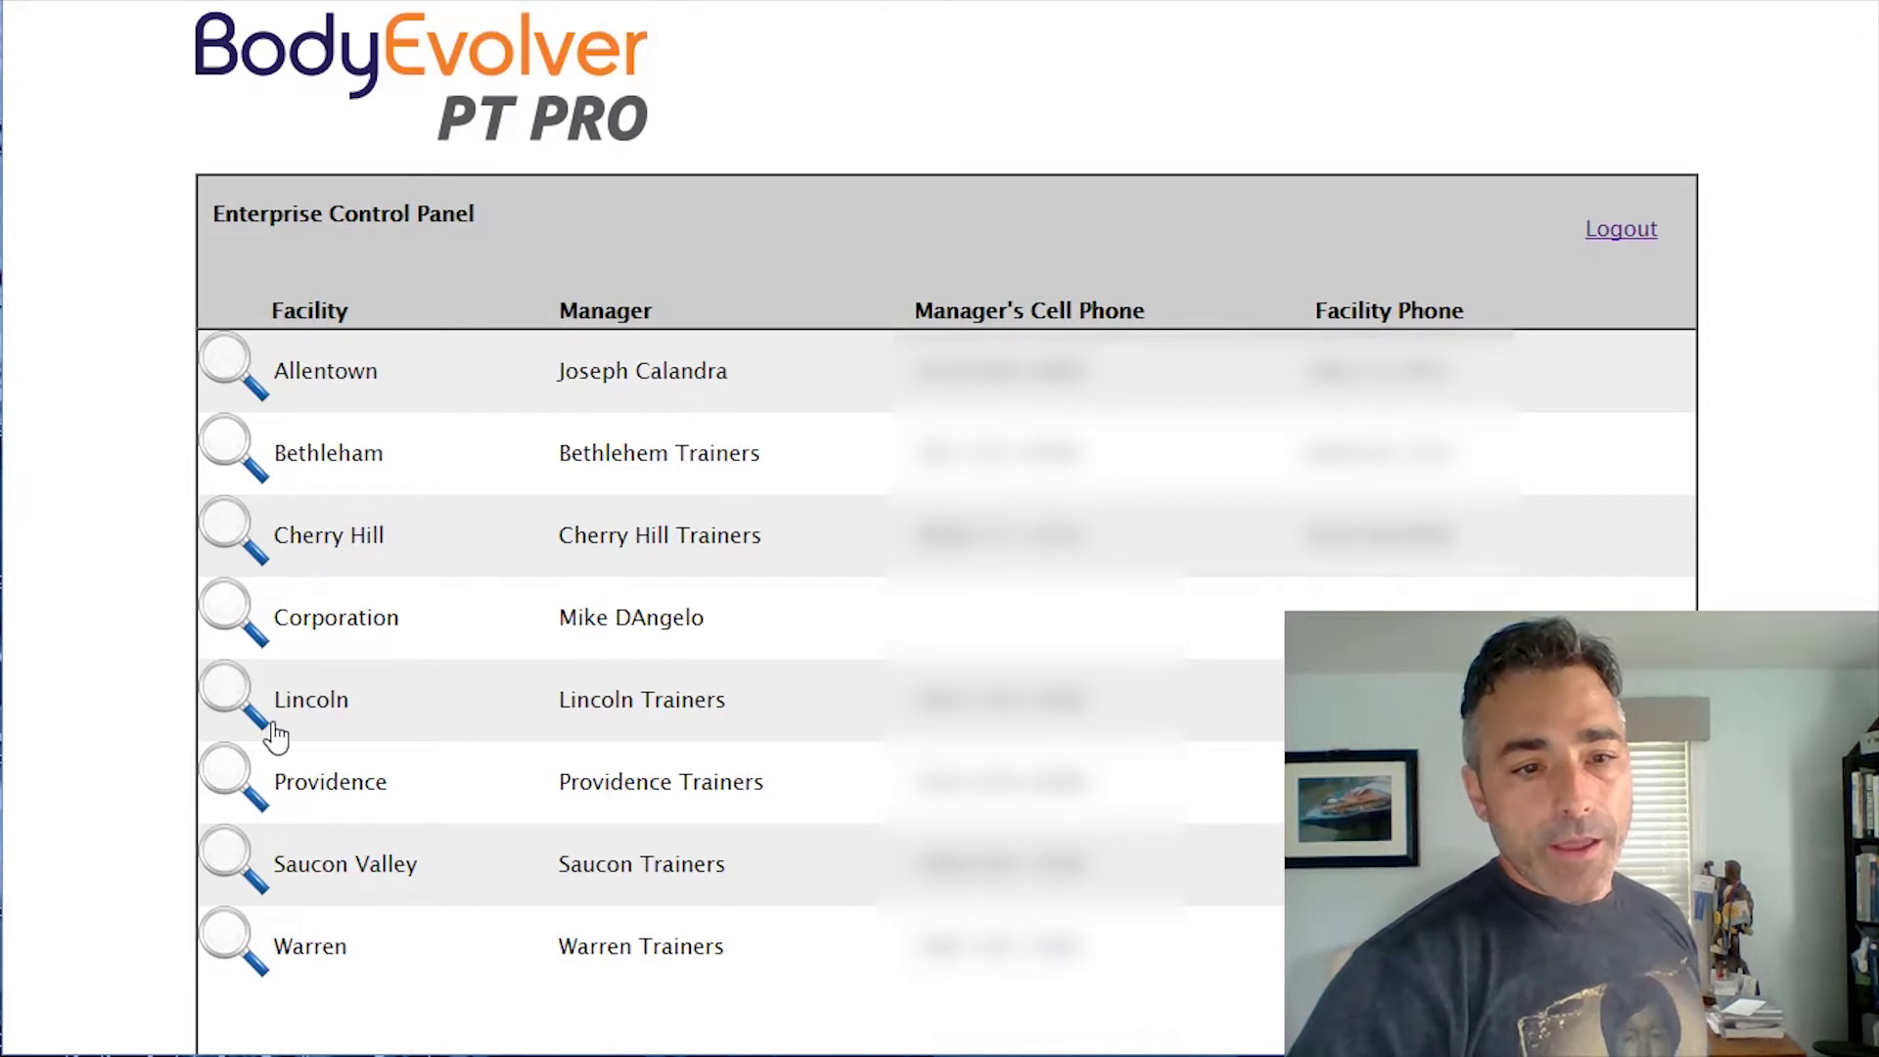
Step: Check the client and BodyCheck totals of the Providence facility and the Saucon Valley facility
click(231, 780)
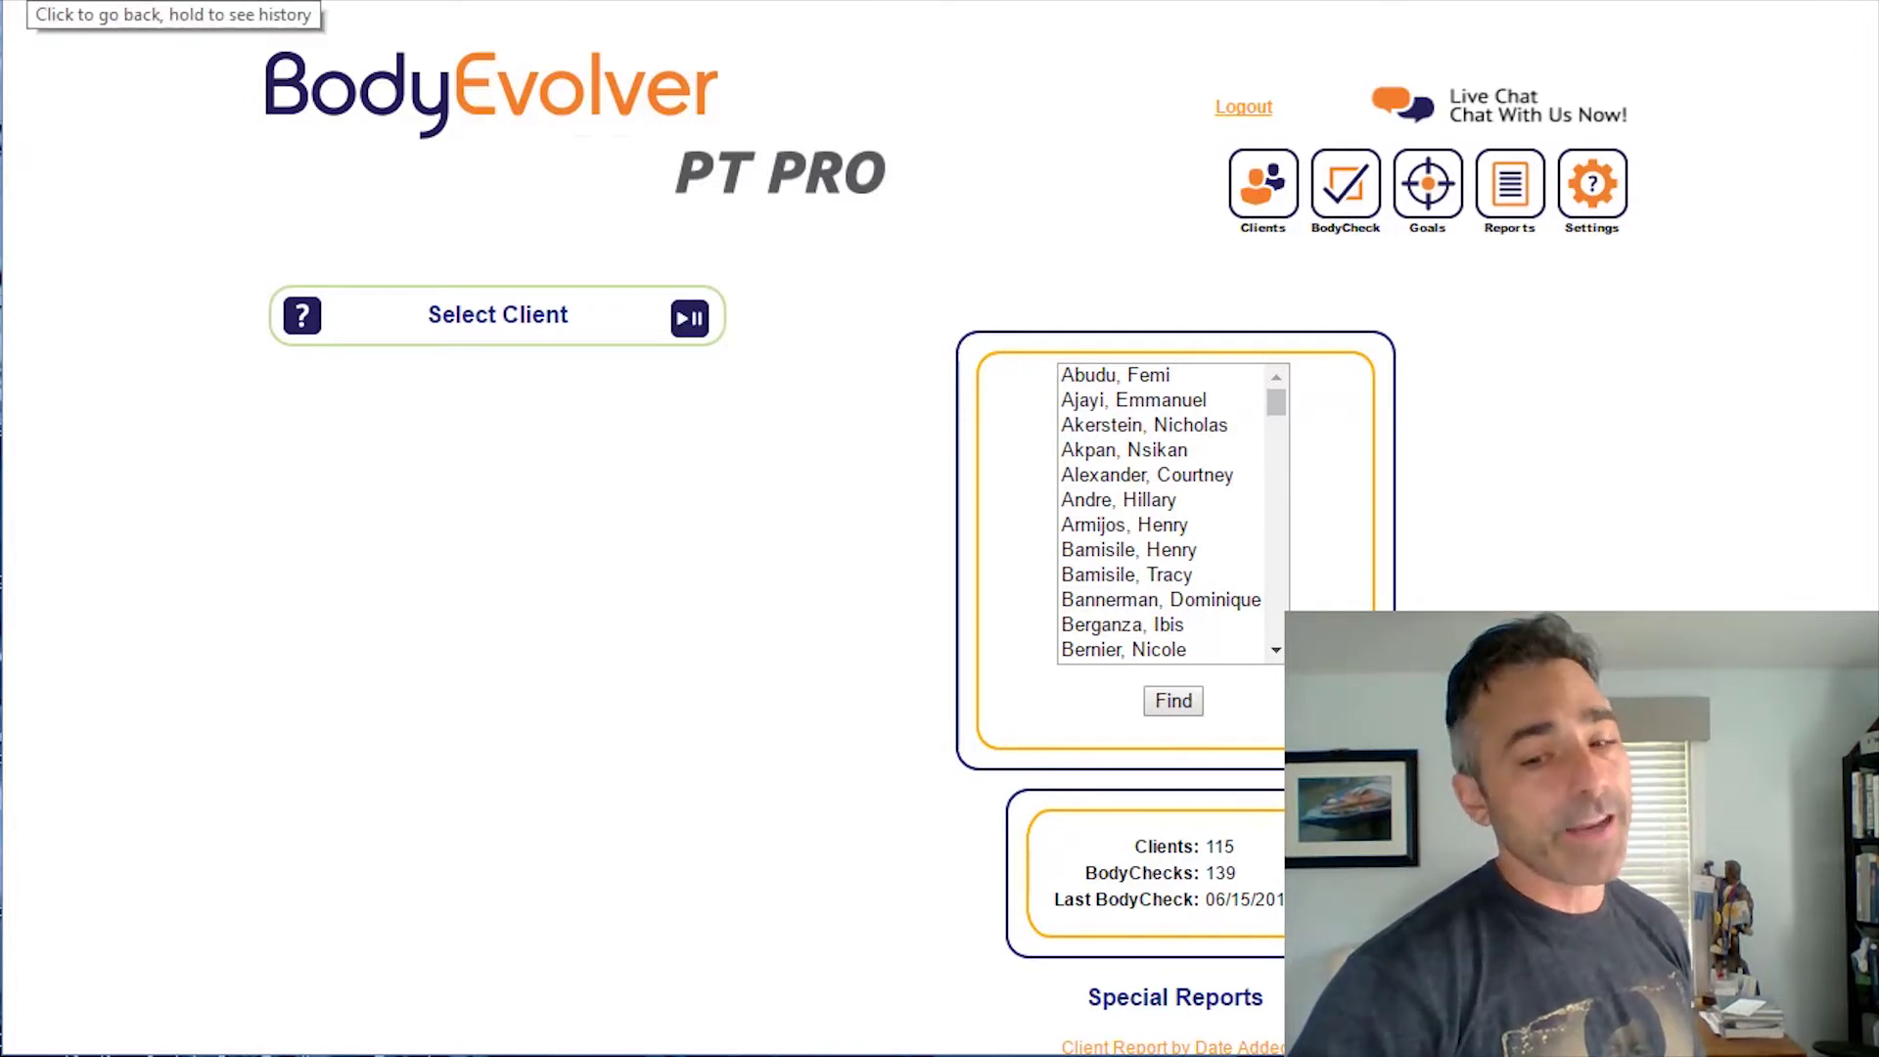
click(20, 2)
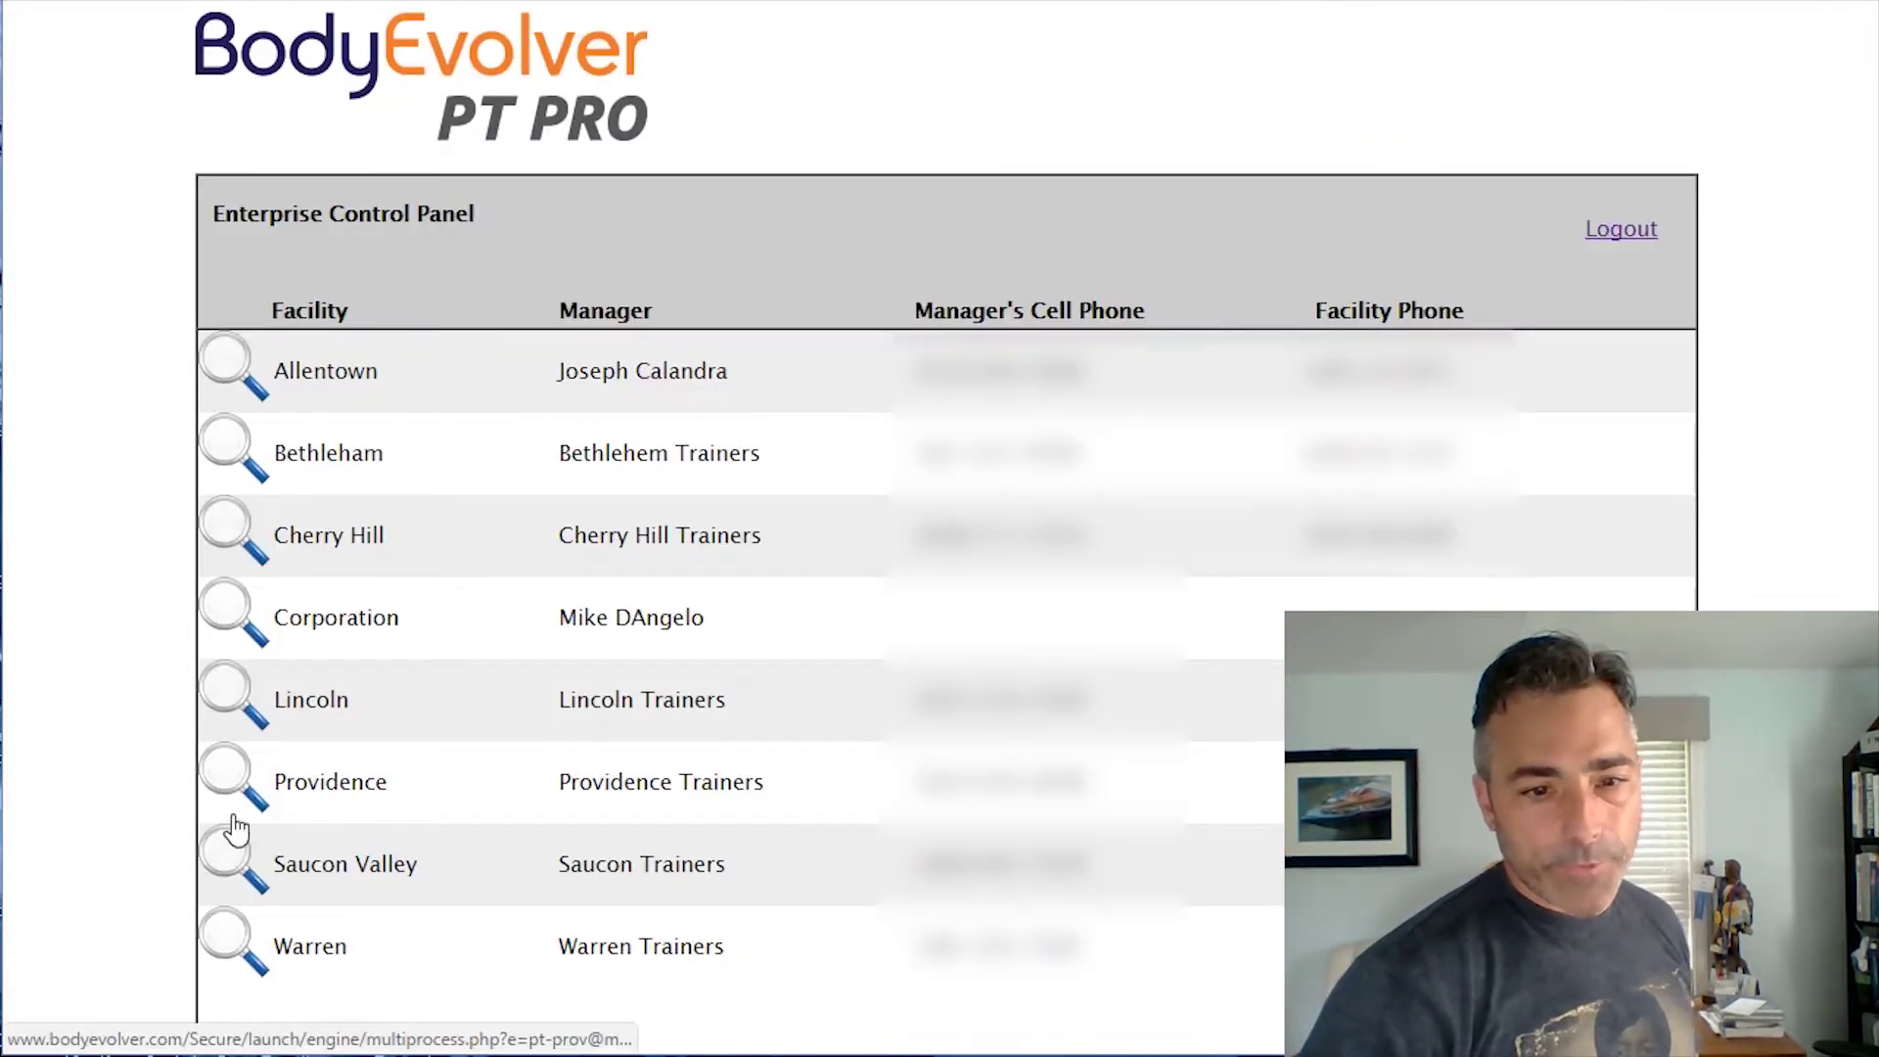
click(234, 859)
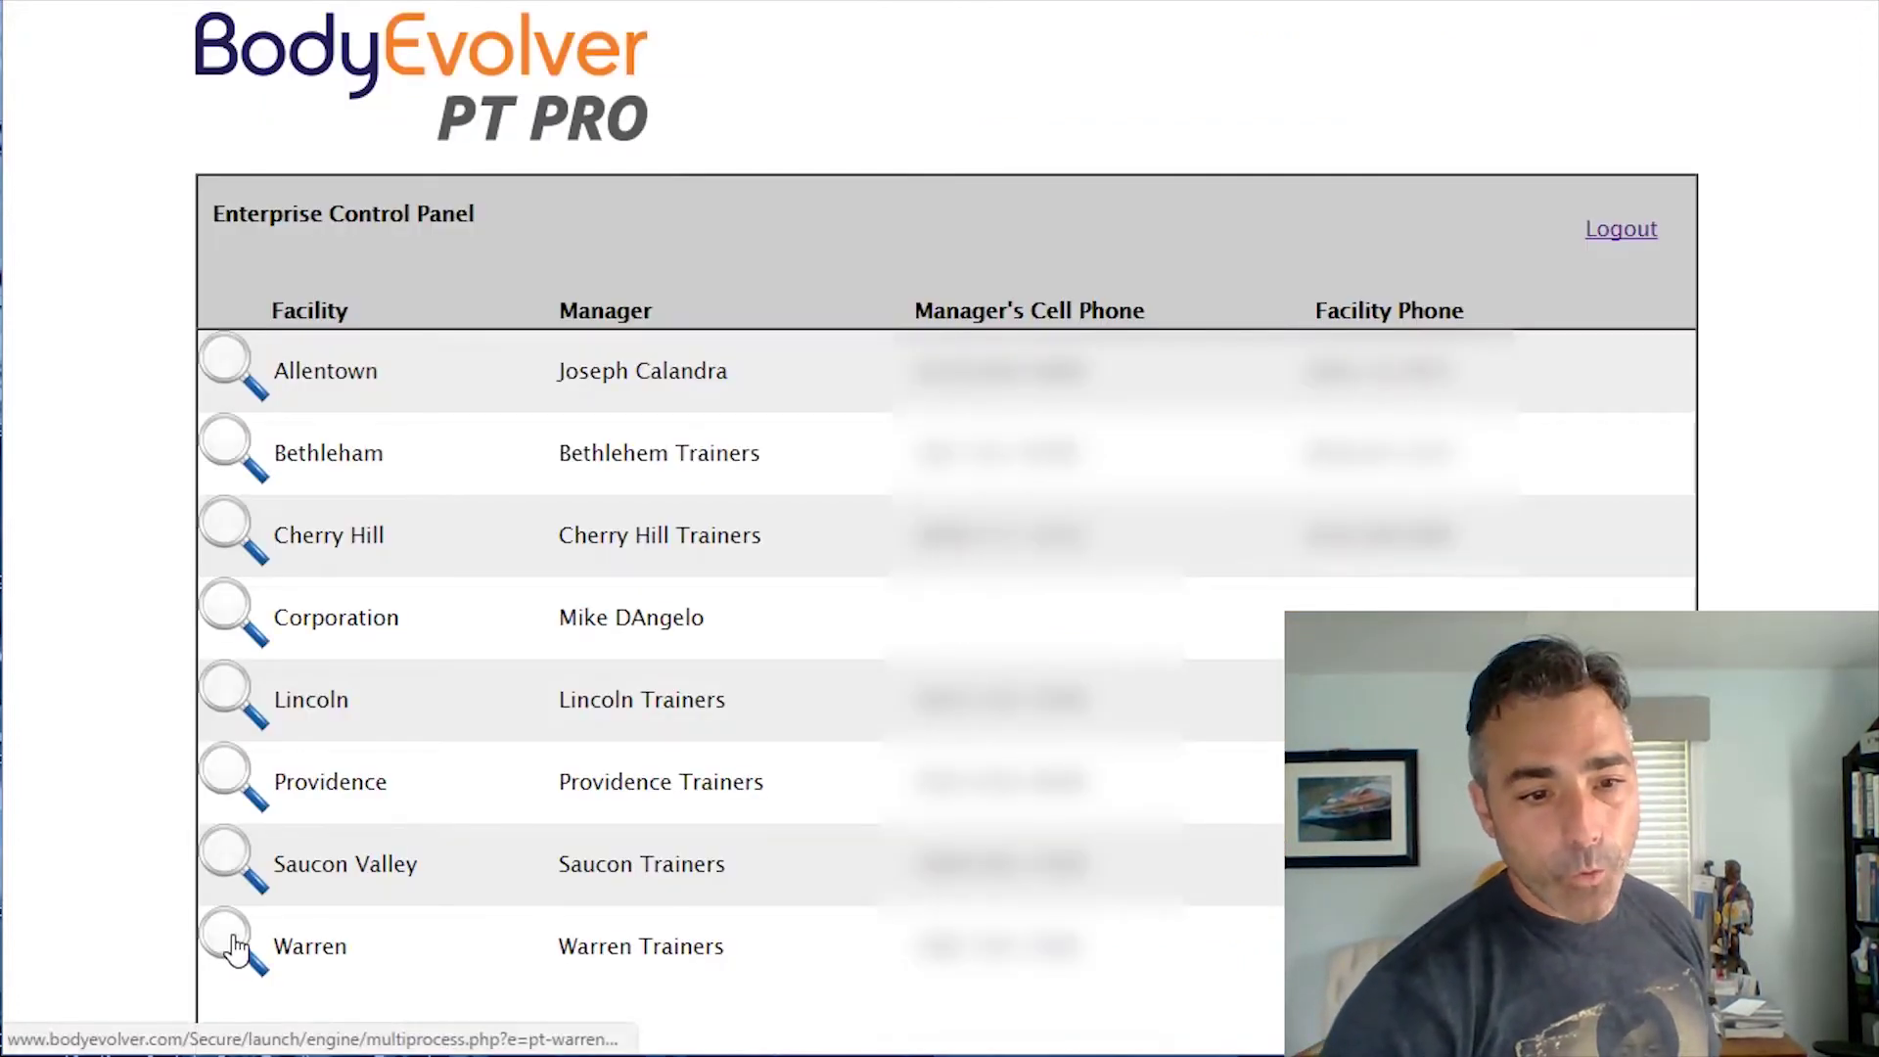
Step: Open the Warren facility, check its client and BodyCheck totals, and bring up its Client Report by Date Added
click(233, 929)
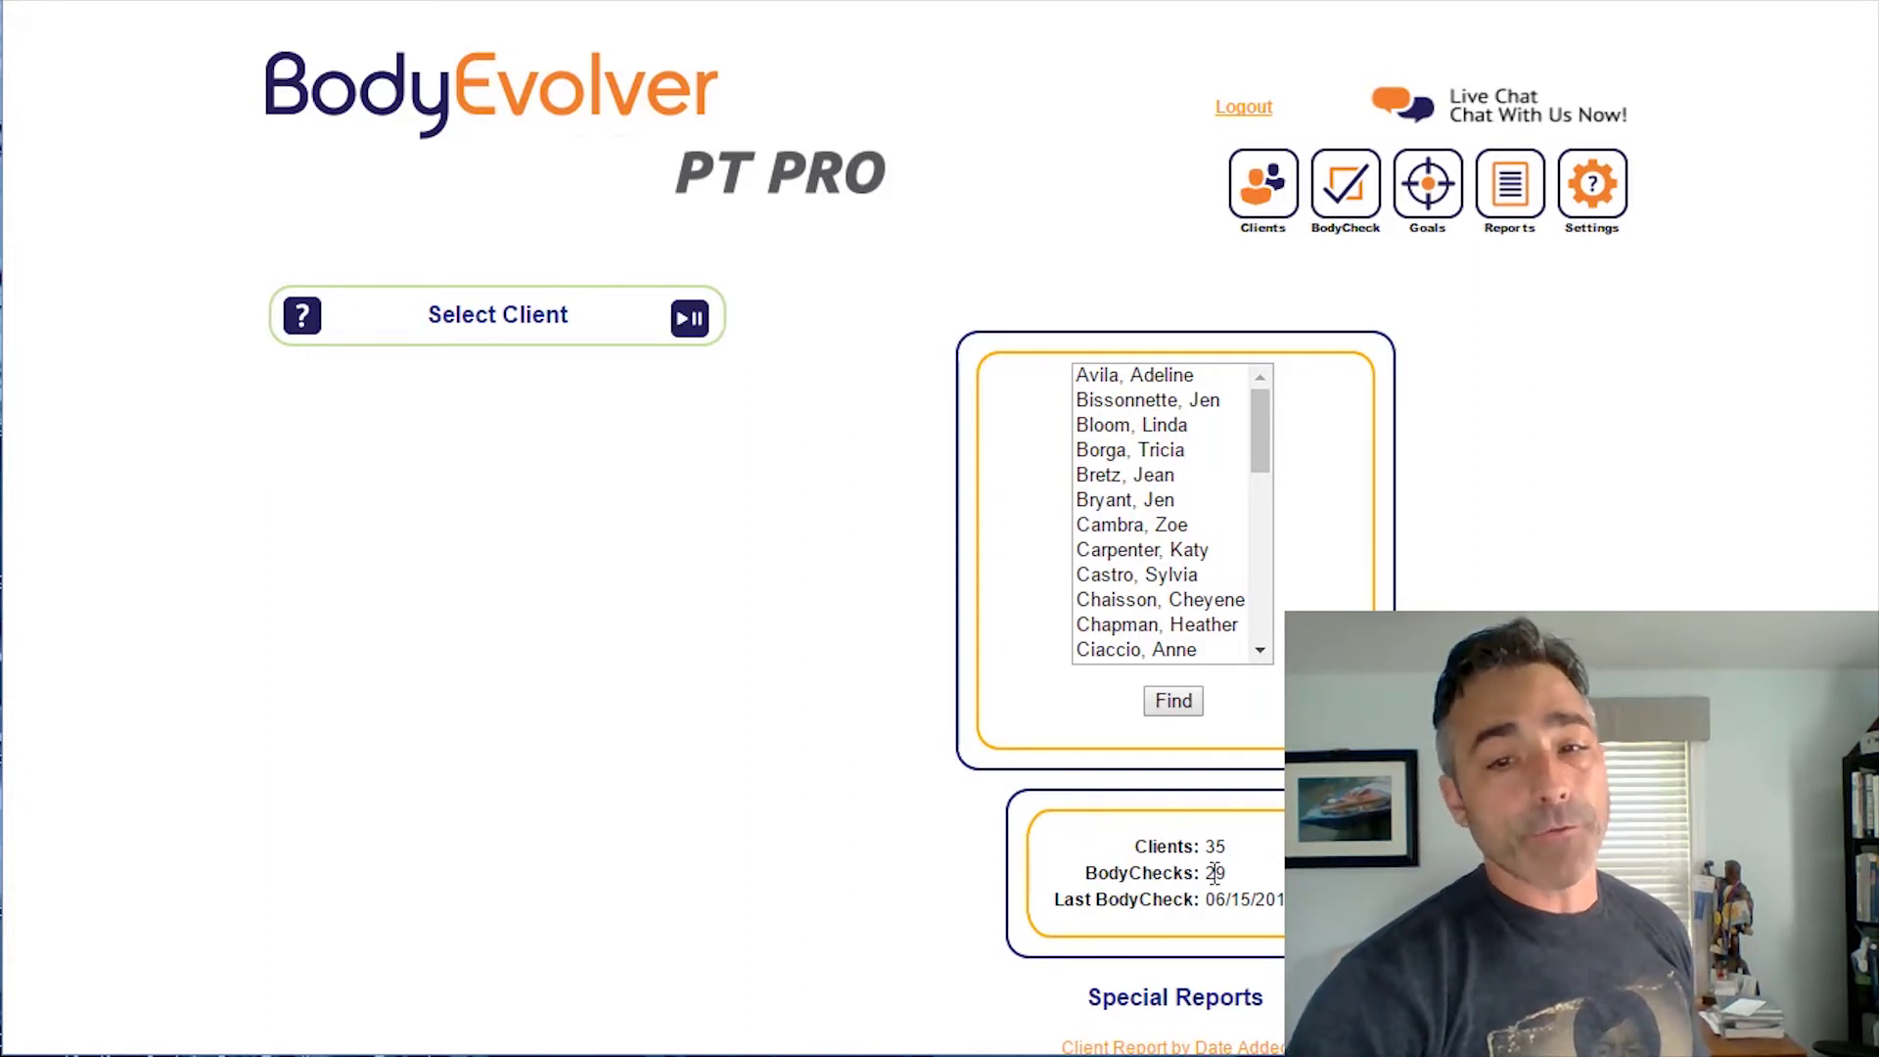
scroll(1232, 968, down, 2)
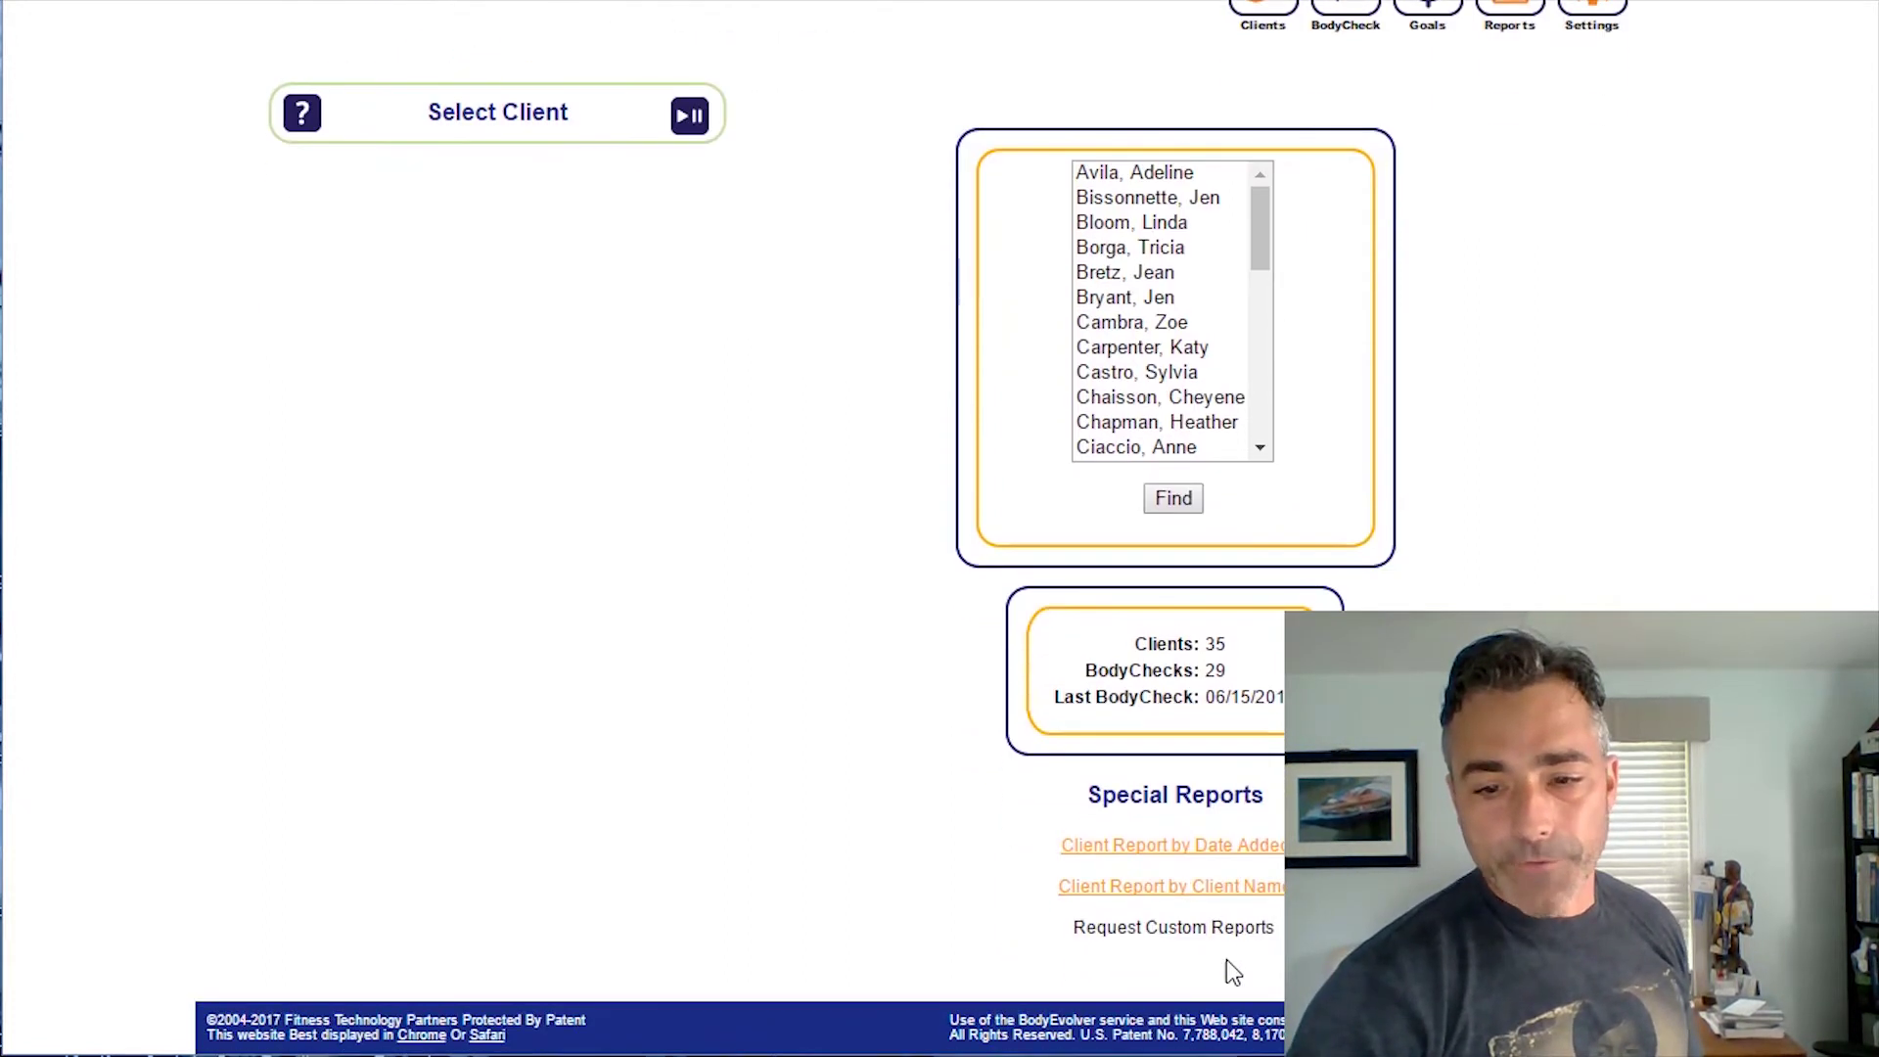
click(1175, 850)
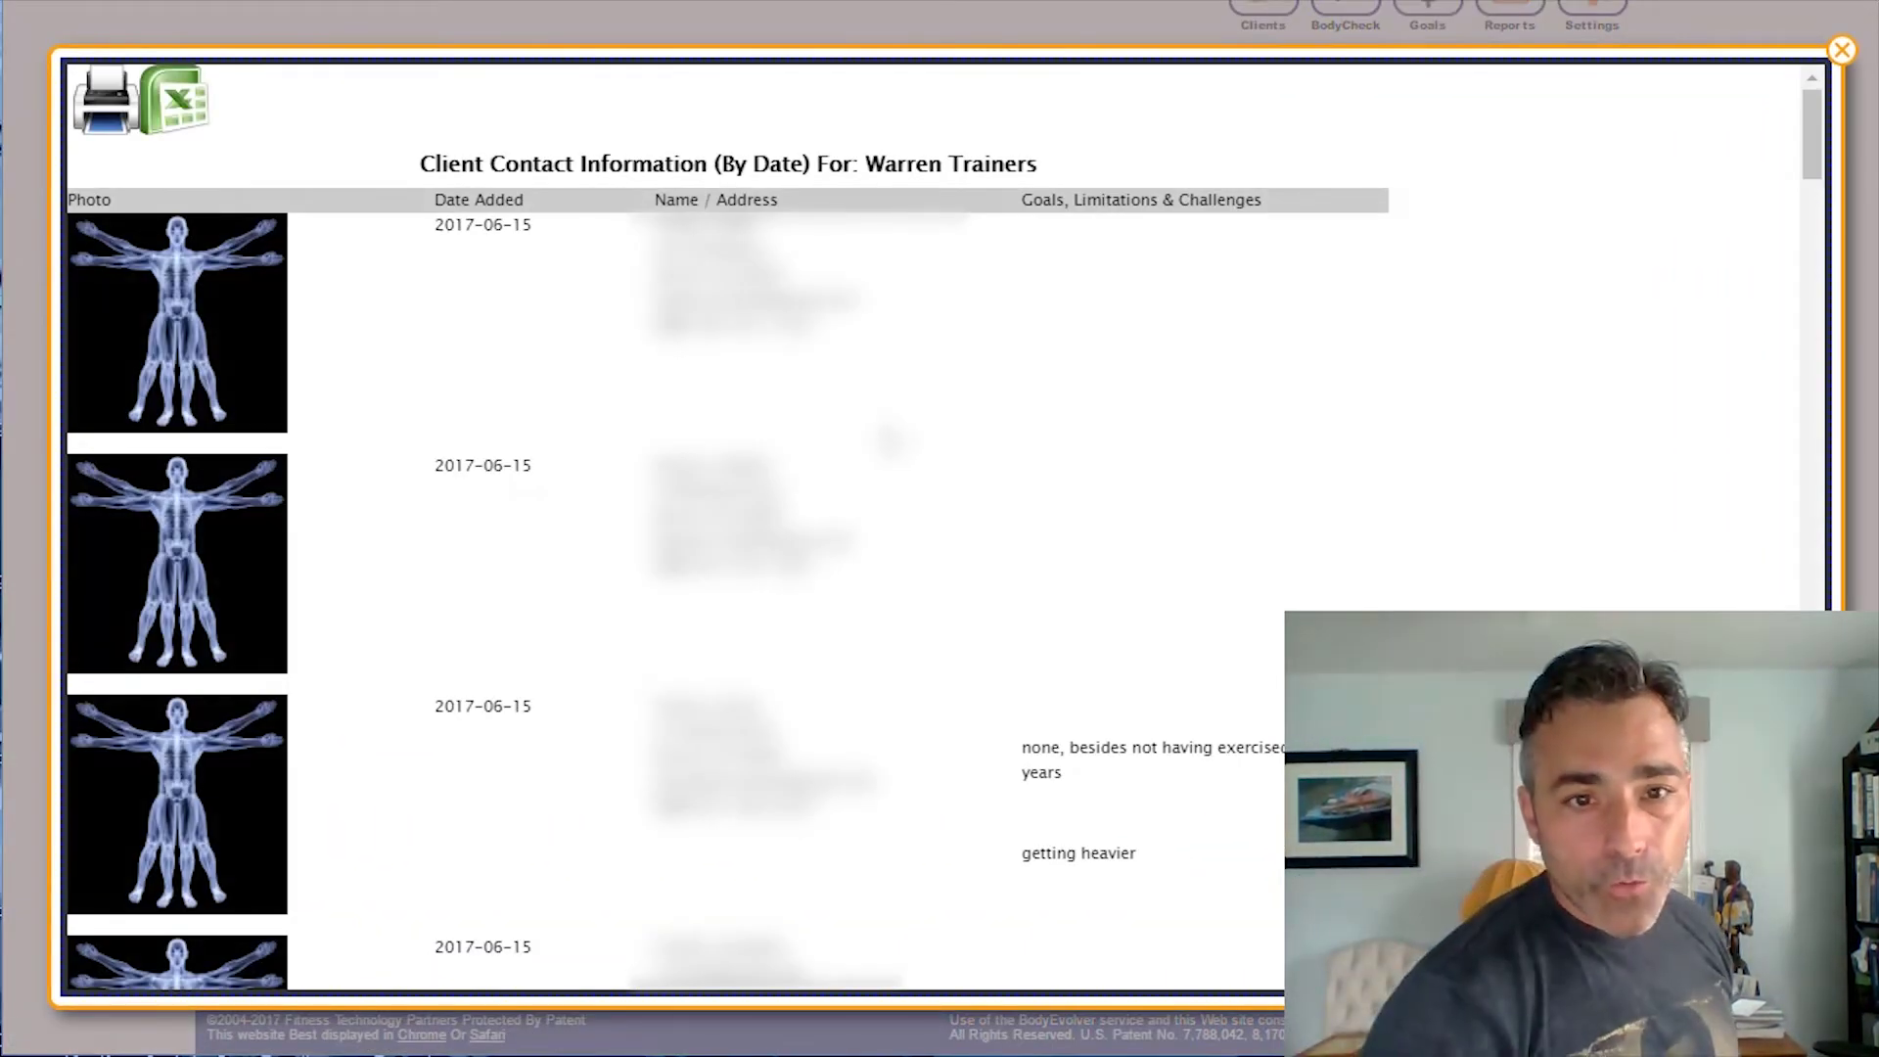
Step: Look through the Warren client report's entries, checking dates added and goals, limitations and challenges, and return to its beginning
scroll(1054, 259, down, 2)
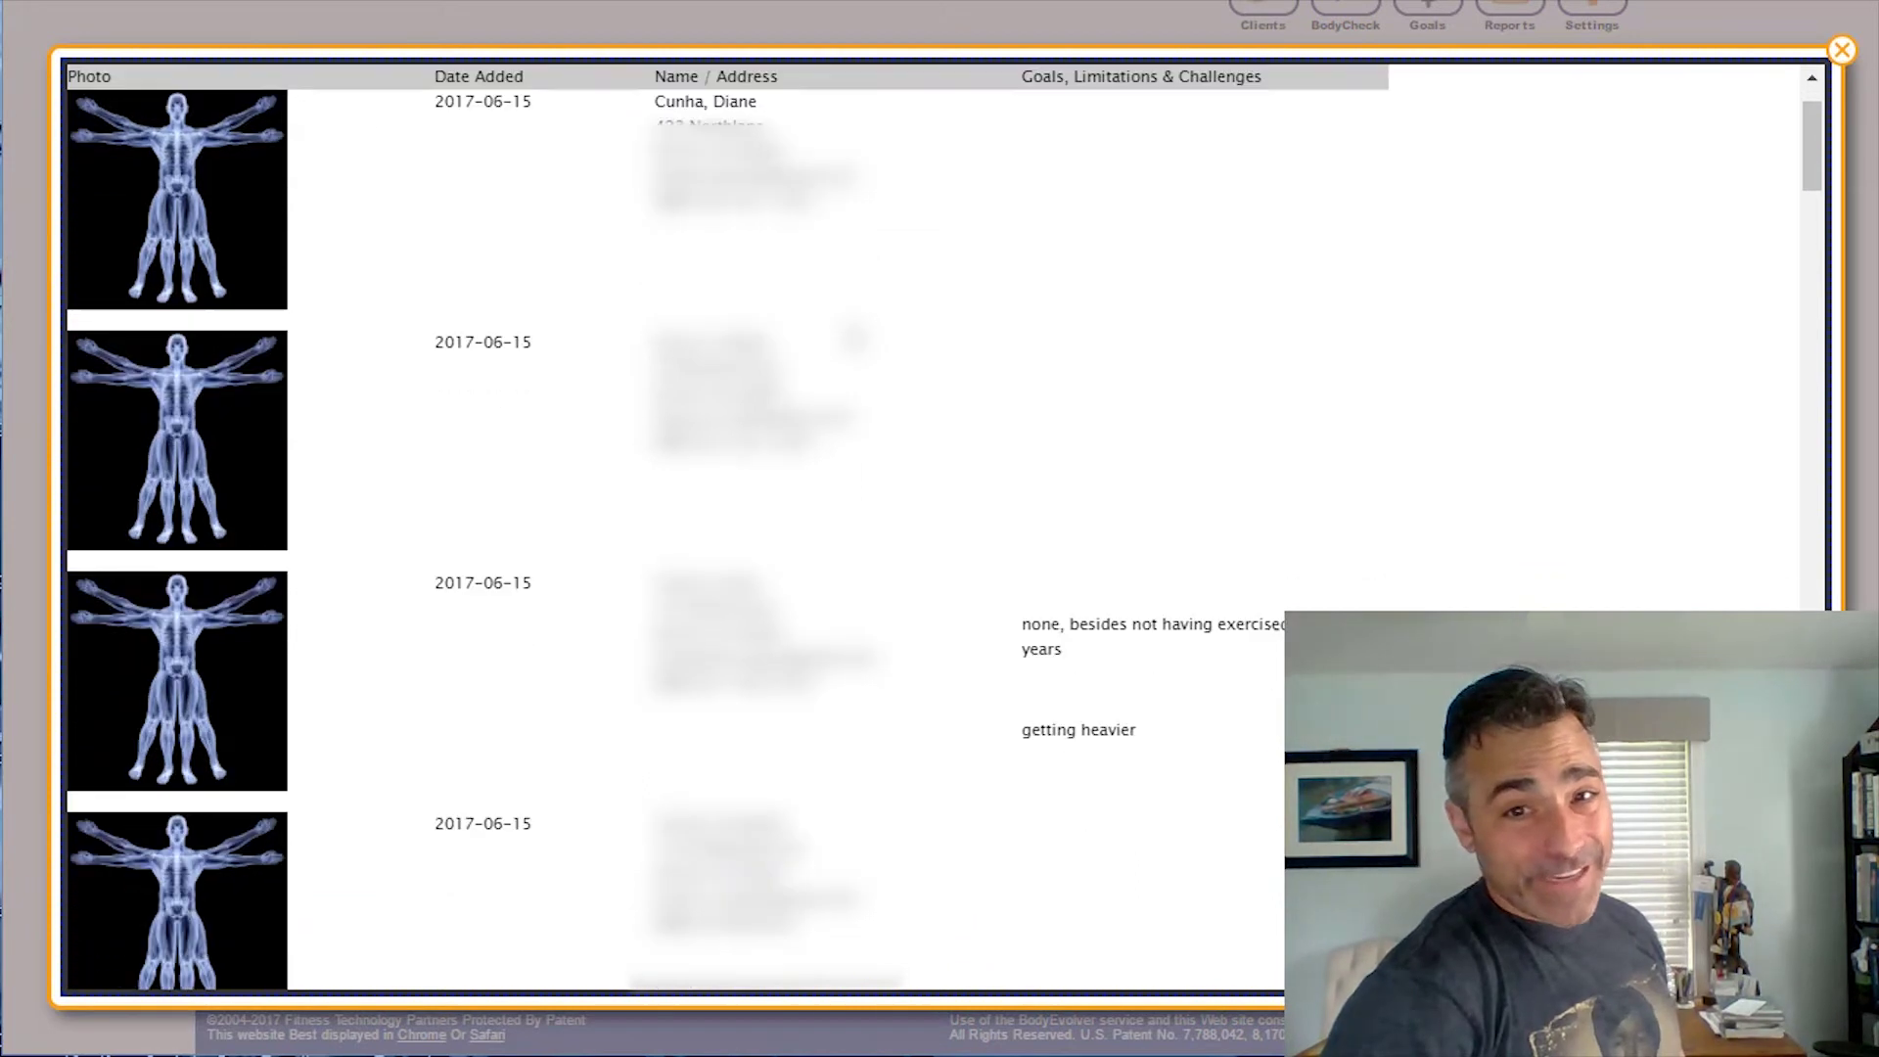
scroll(1054, 258, up, 2)
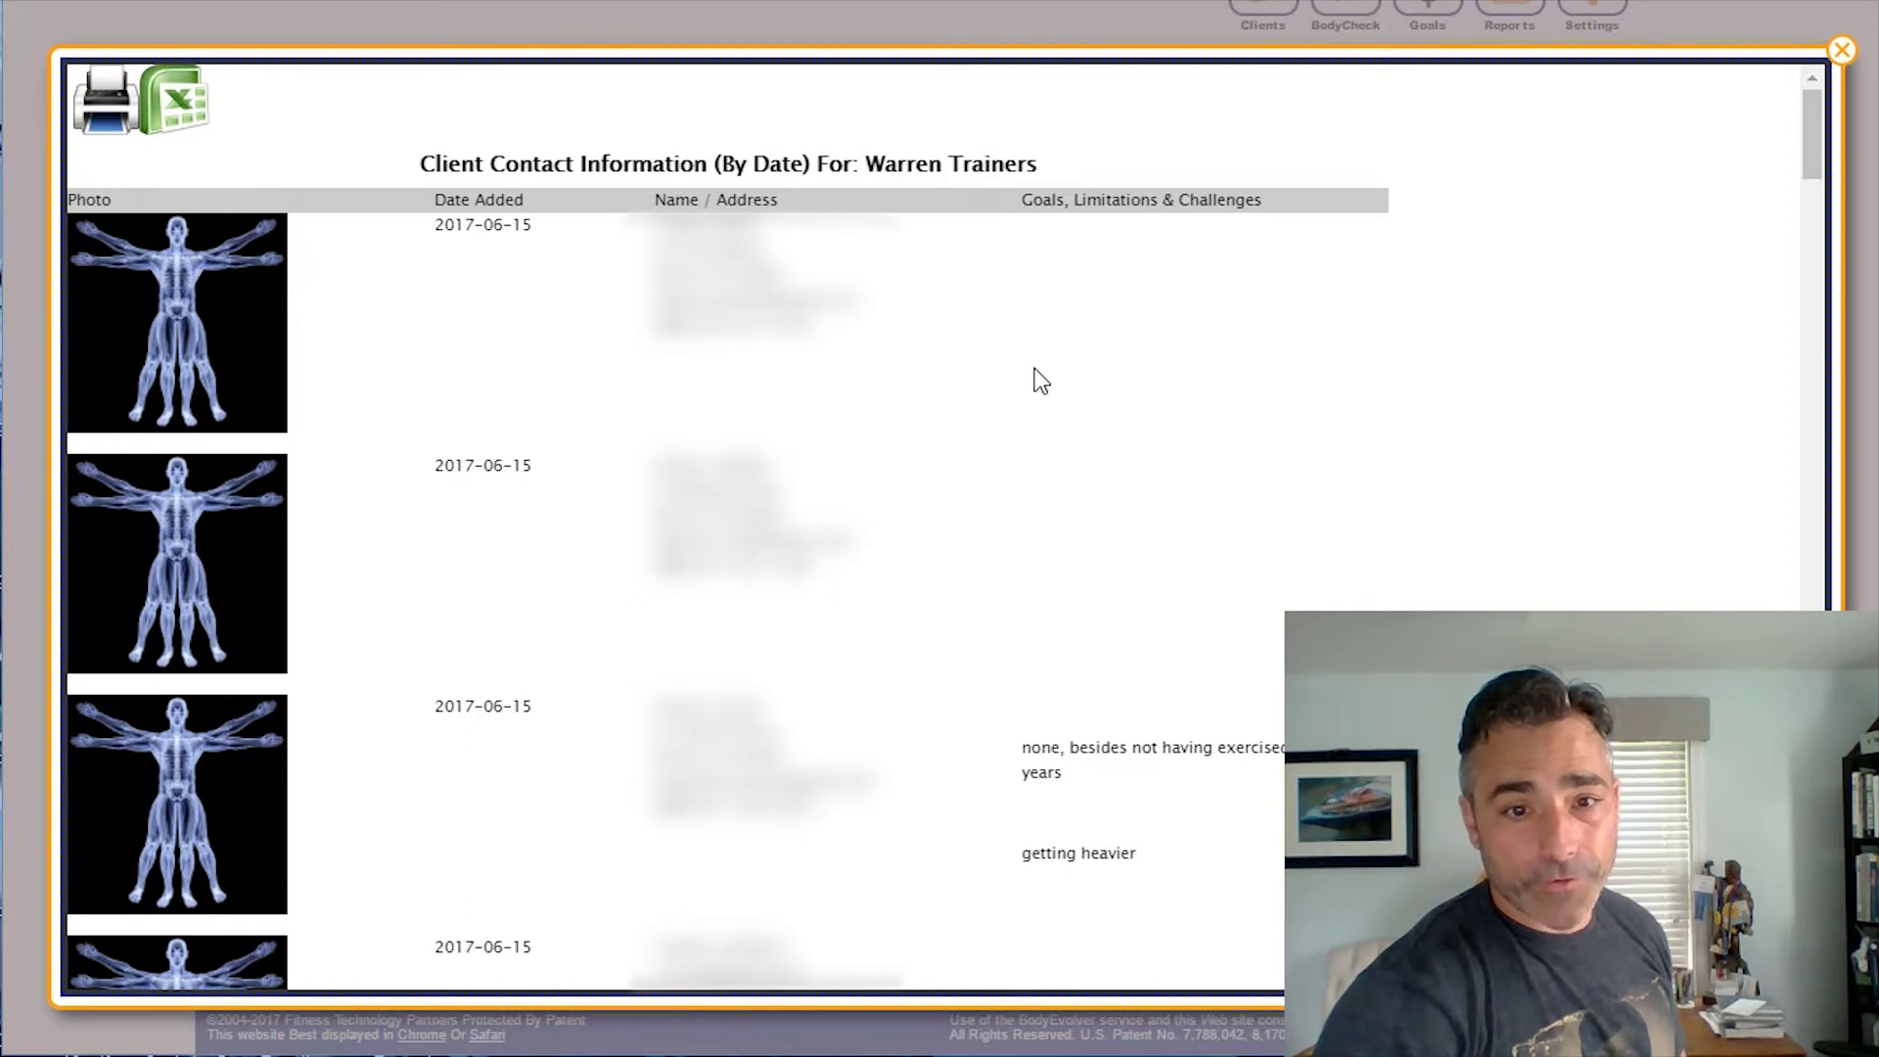
scroll(1071, 513, down, 3)
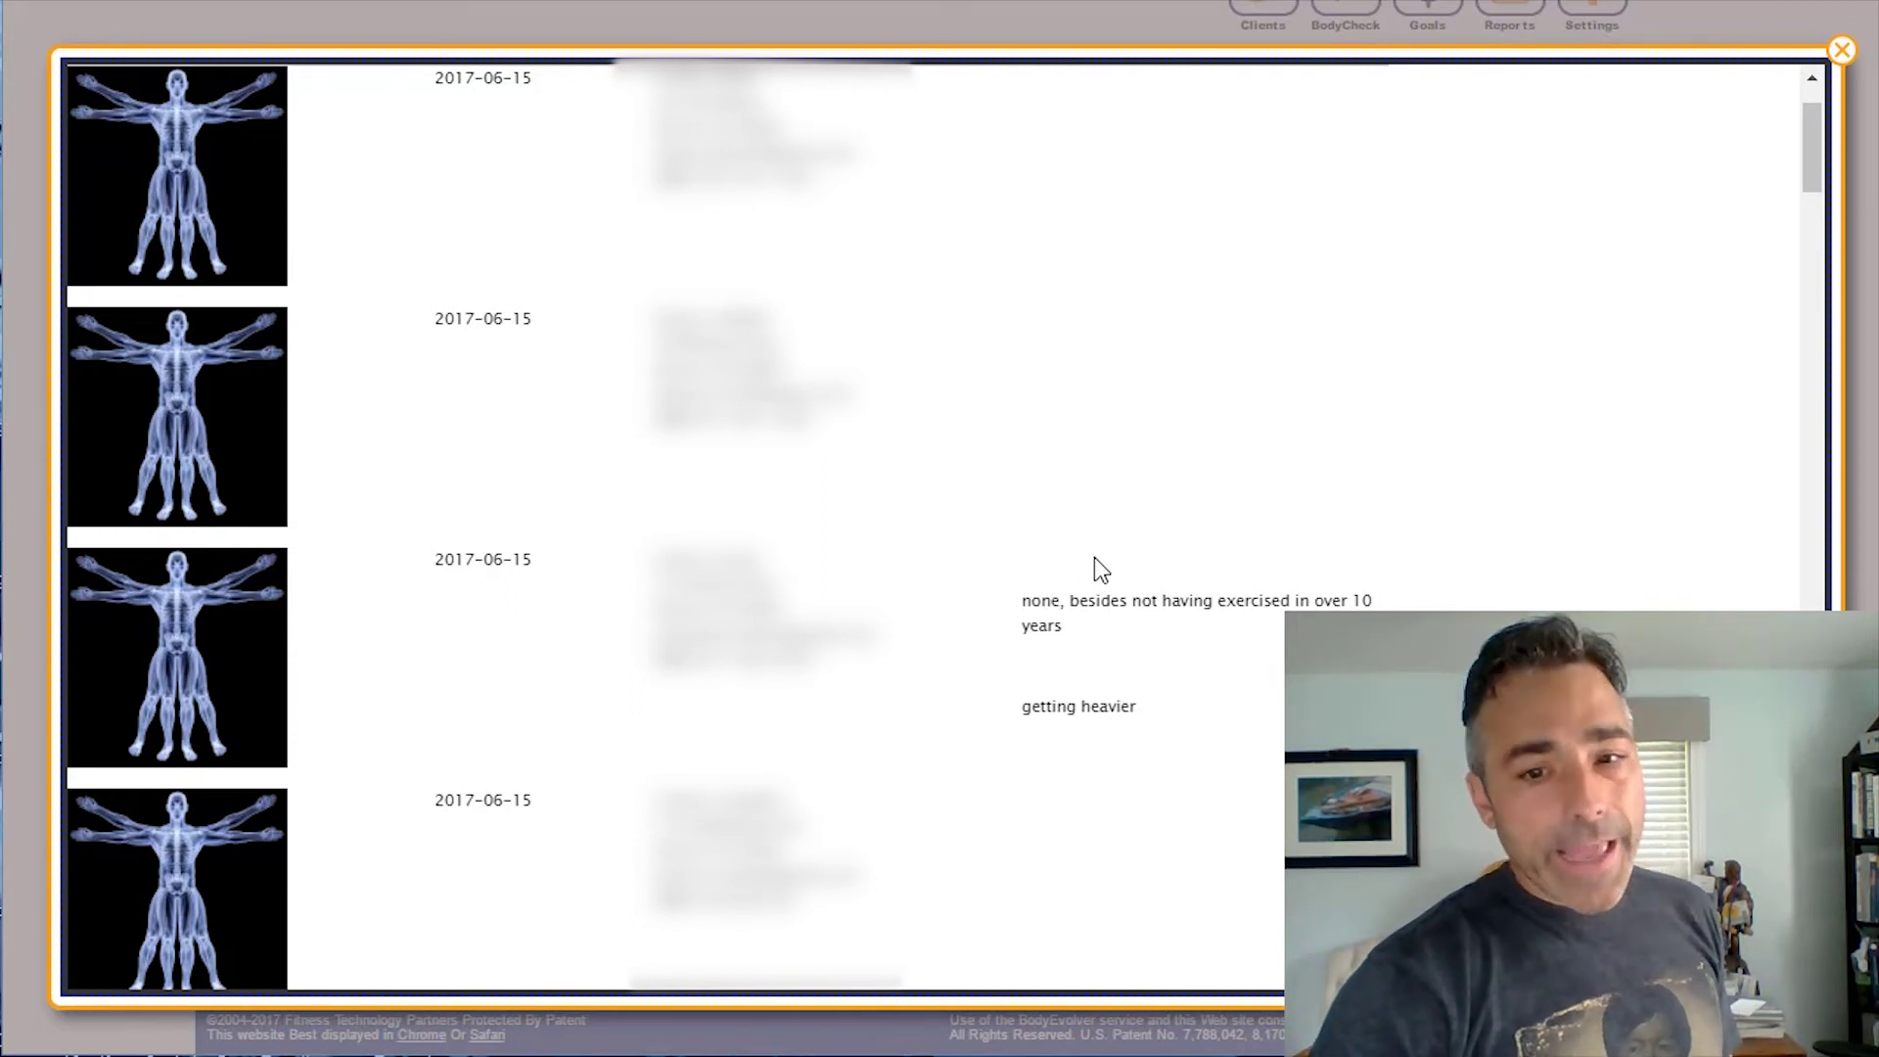
scroll(1107, 602, down, 3)
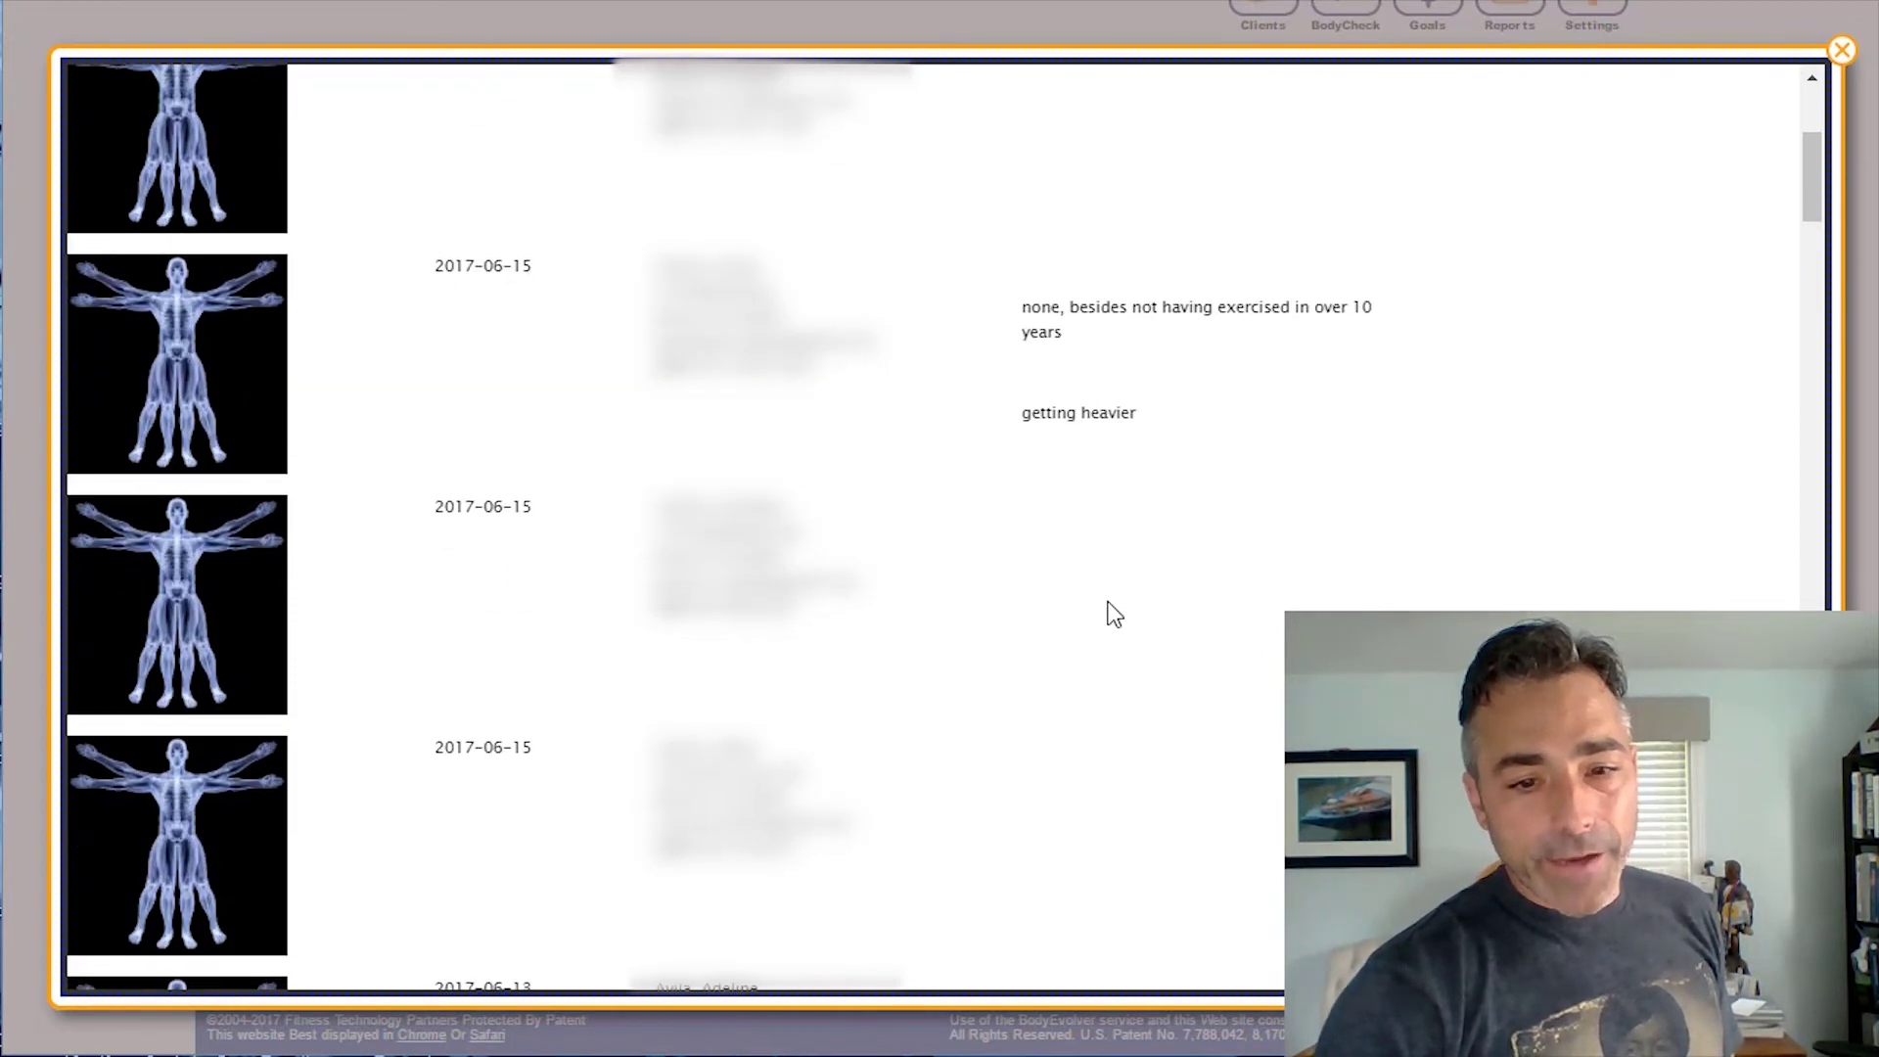
scroll(1116, 607, down, 20)
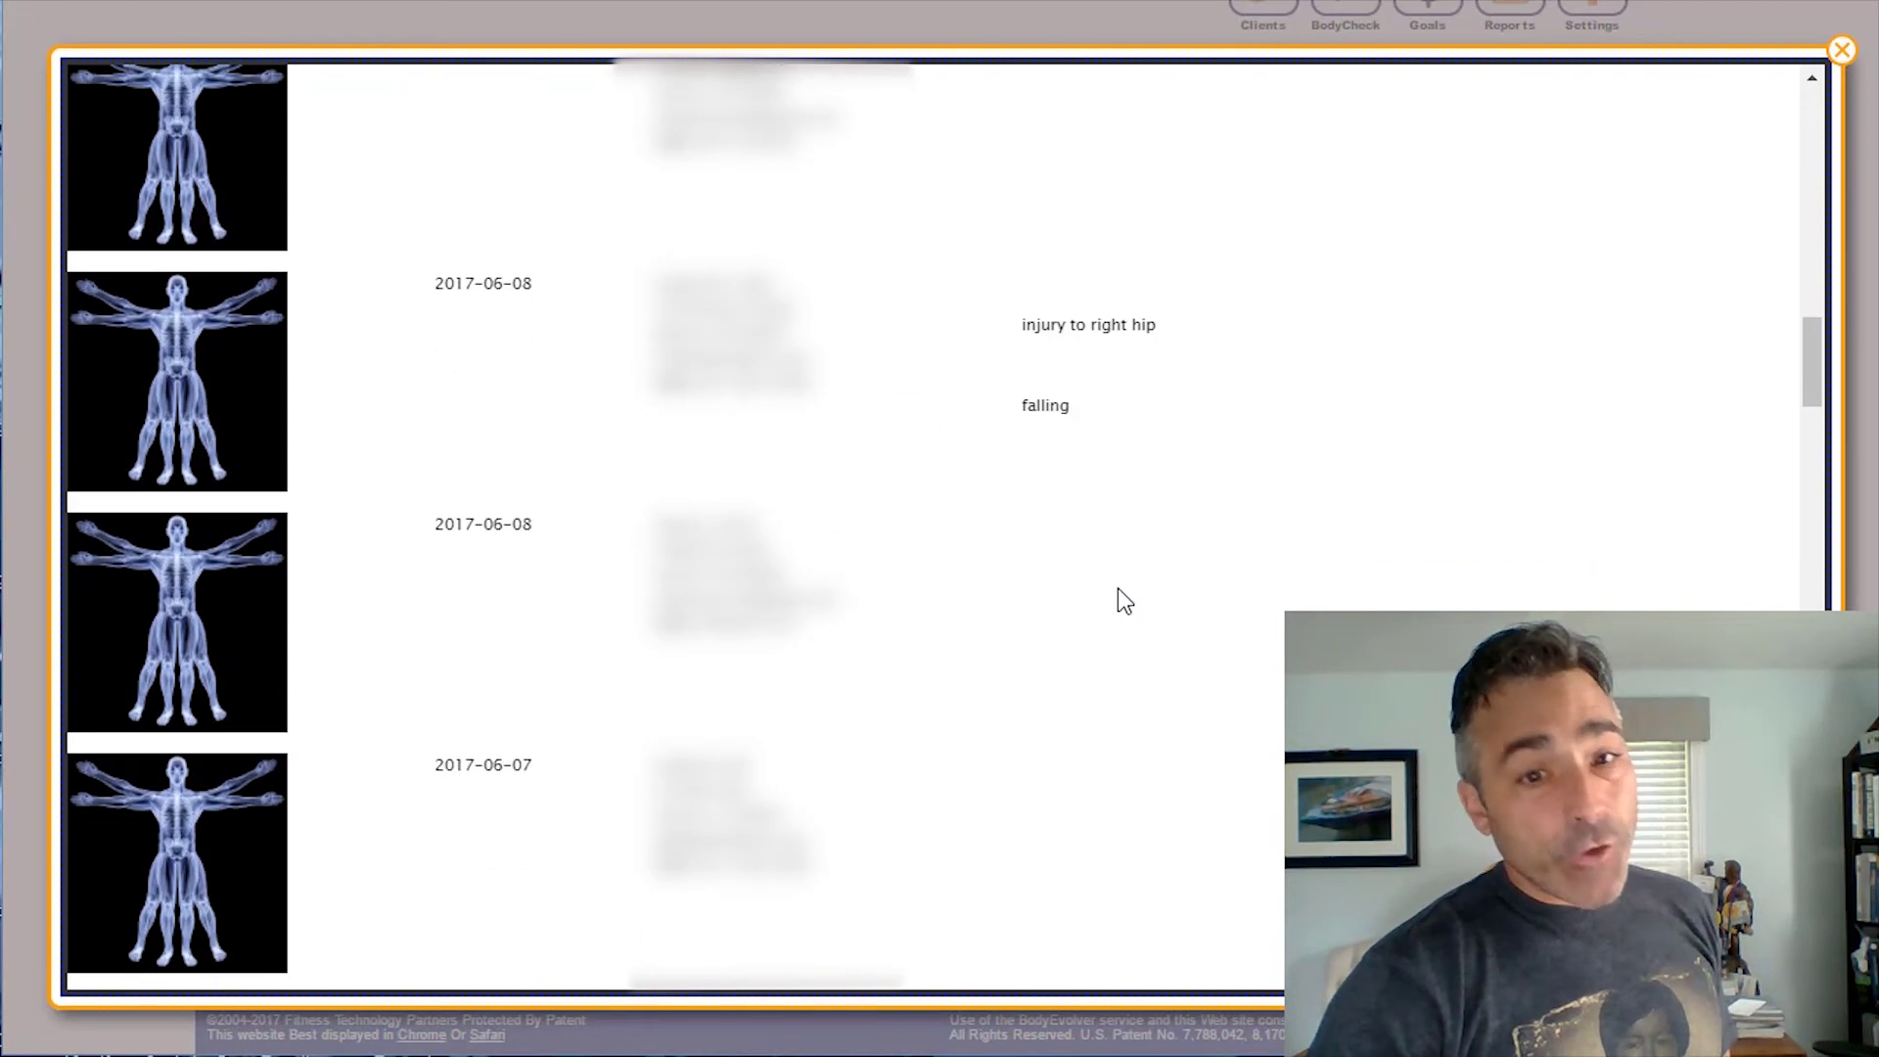
scroll(1123, 599, down, 10)
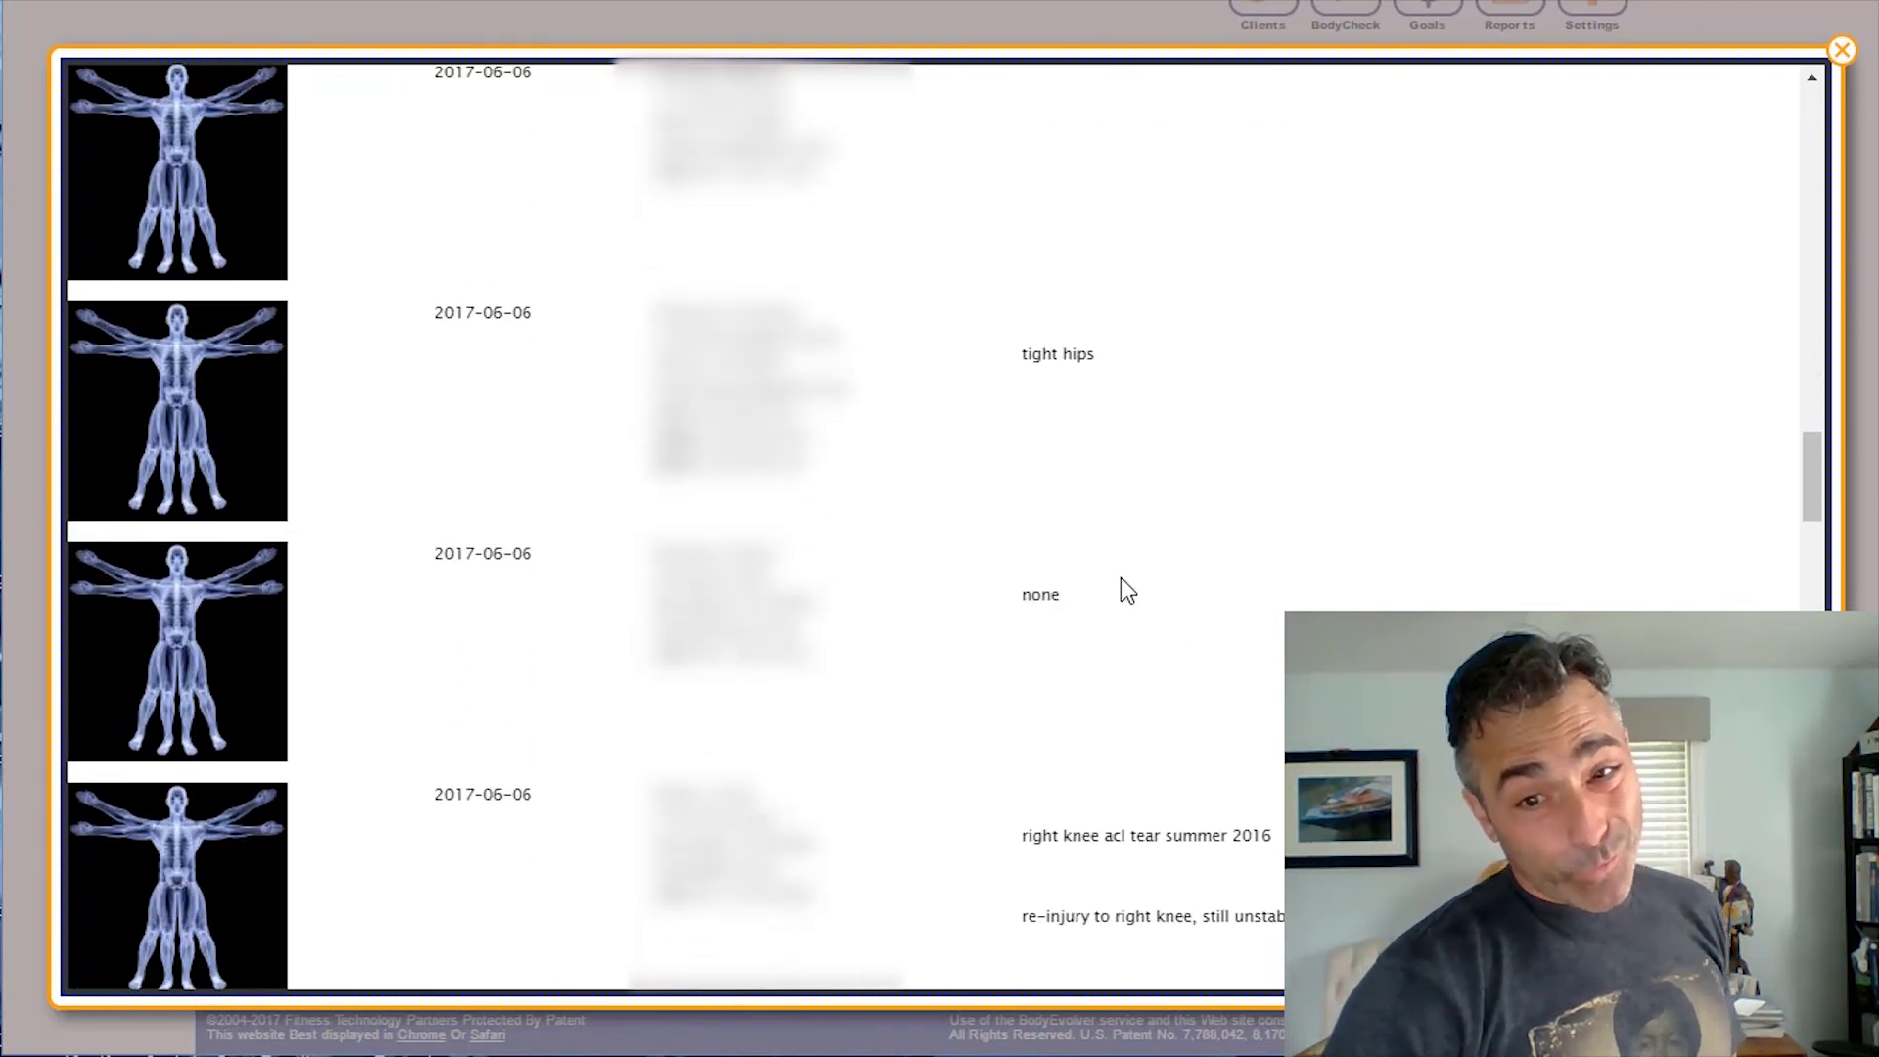
scroll(1122, 585, down, 15)
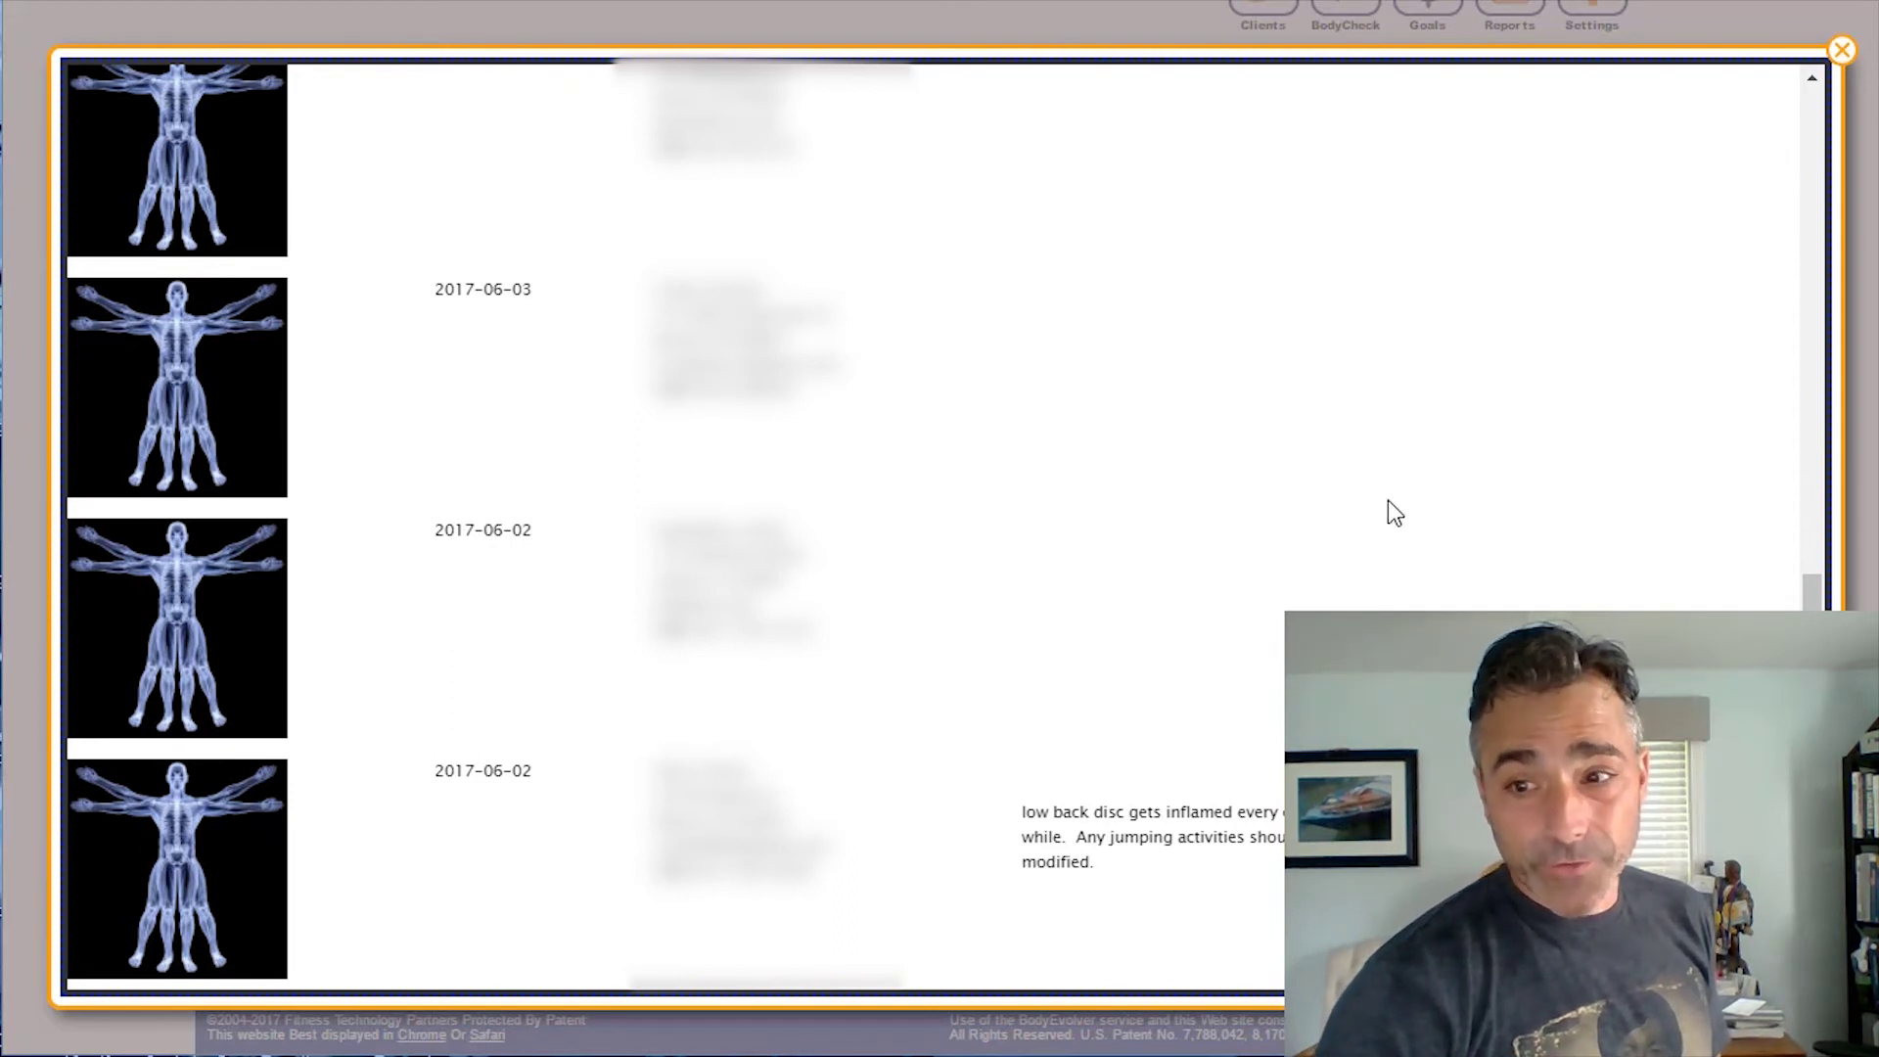
drag(1812, 592, 1779, 127)
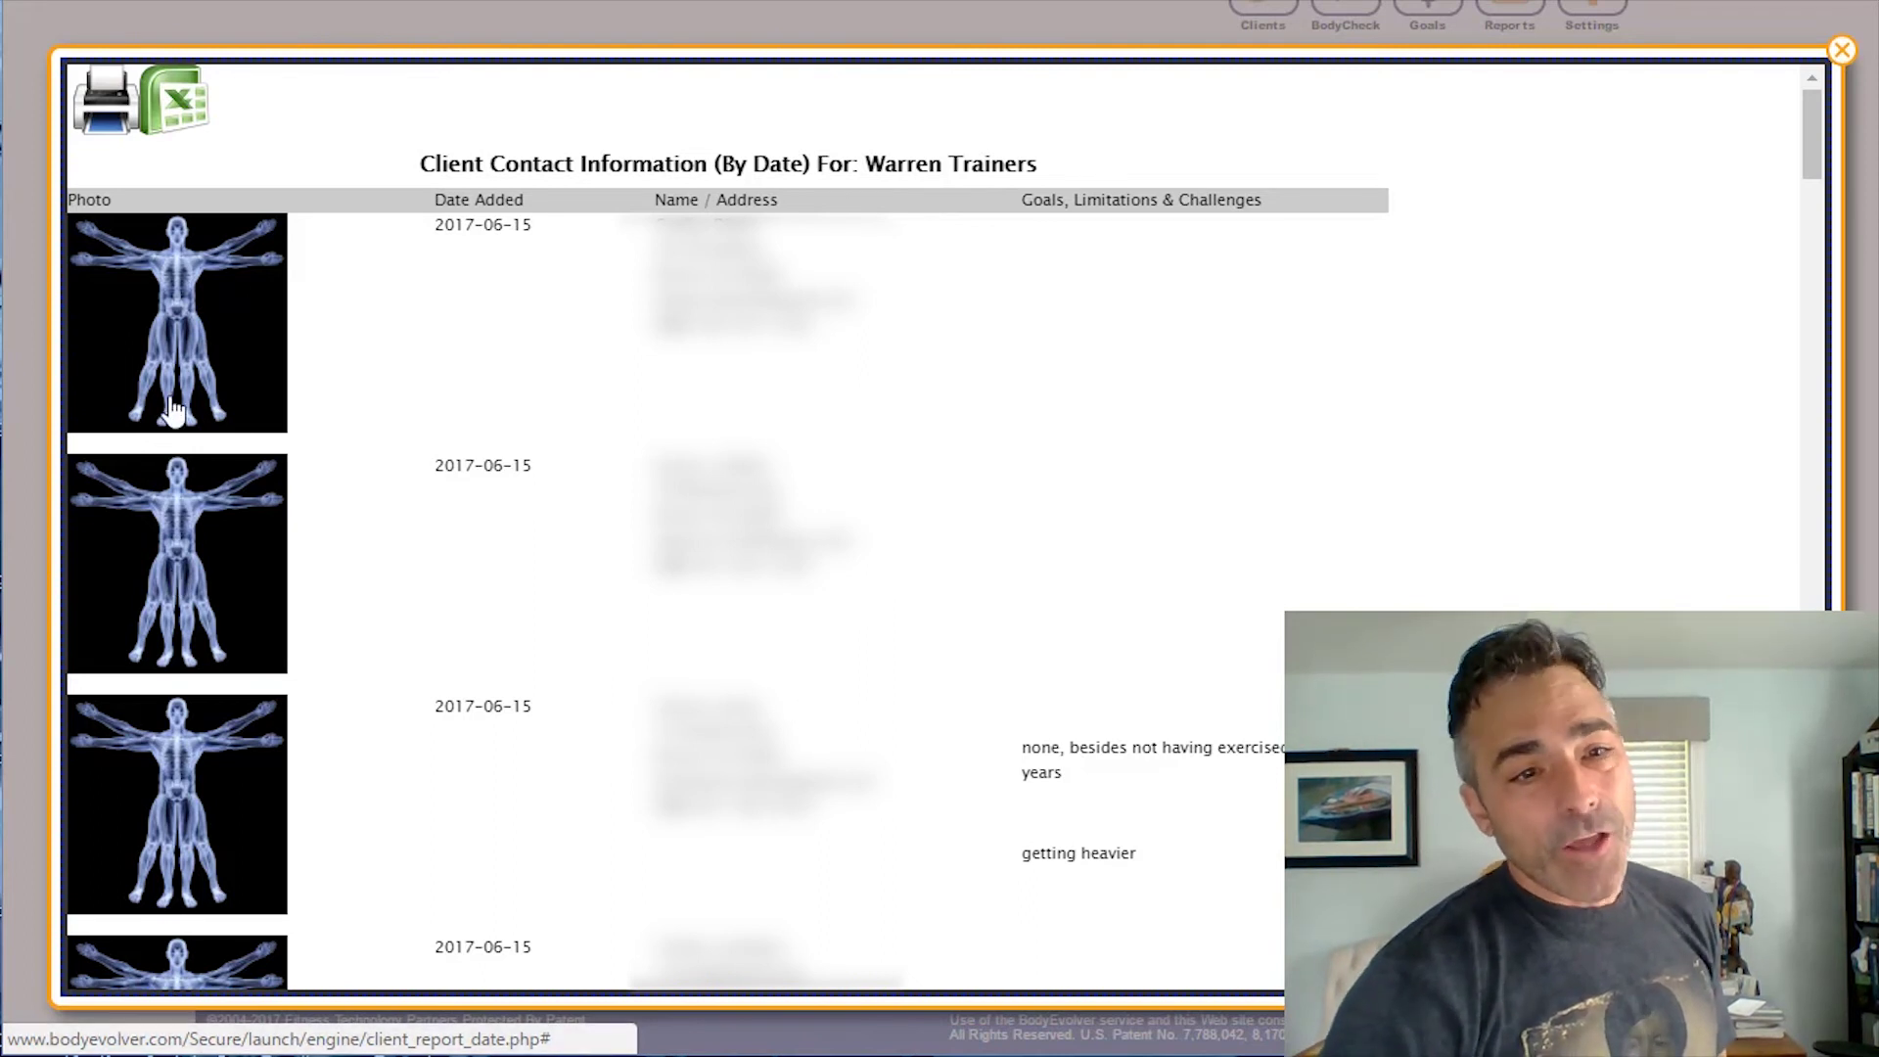
Step: Close the Warren client report and open the Training Library
click(1841, 51)
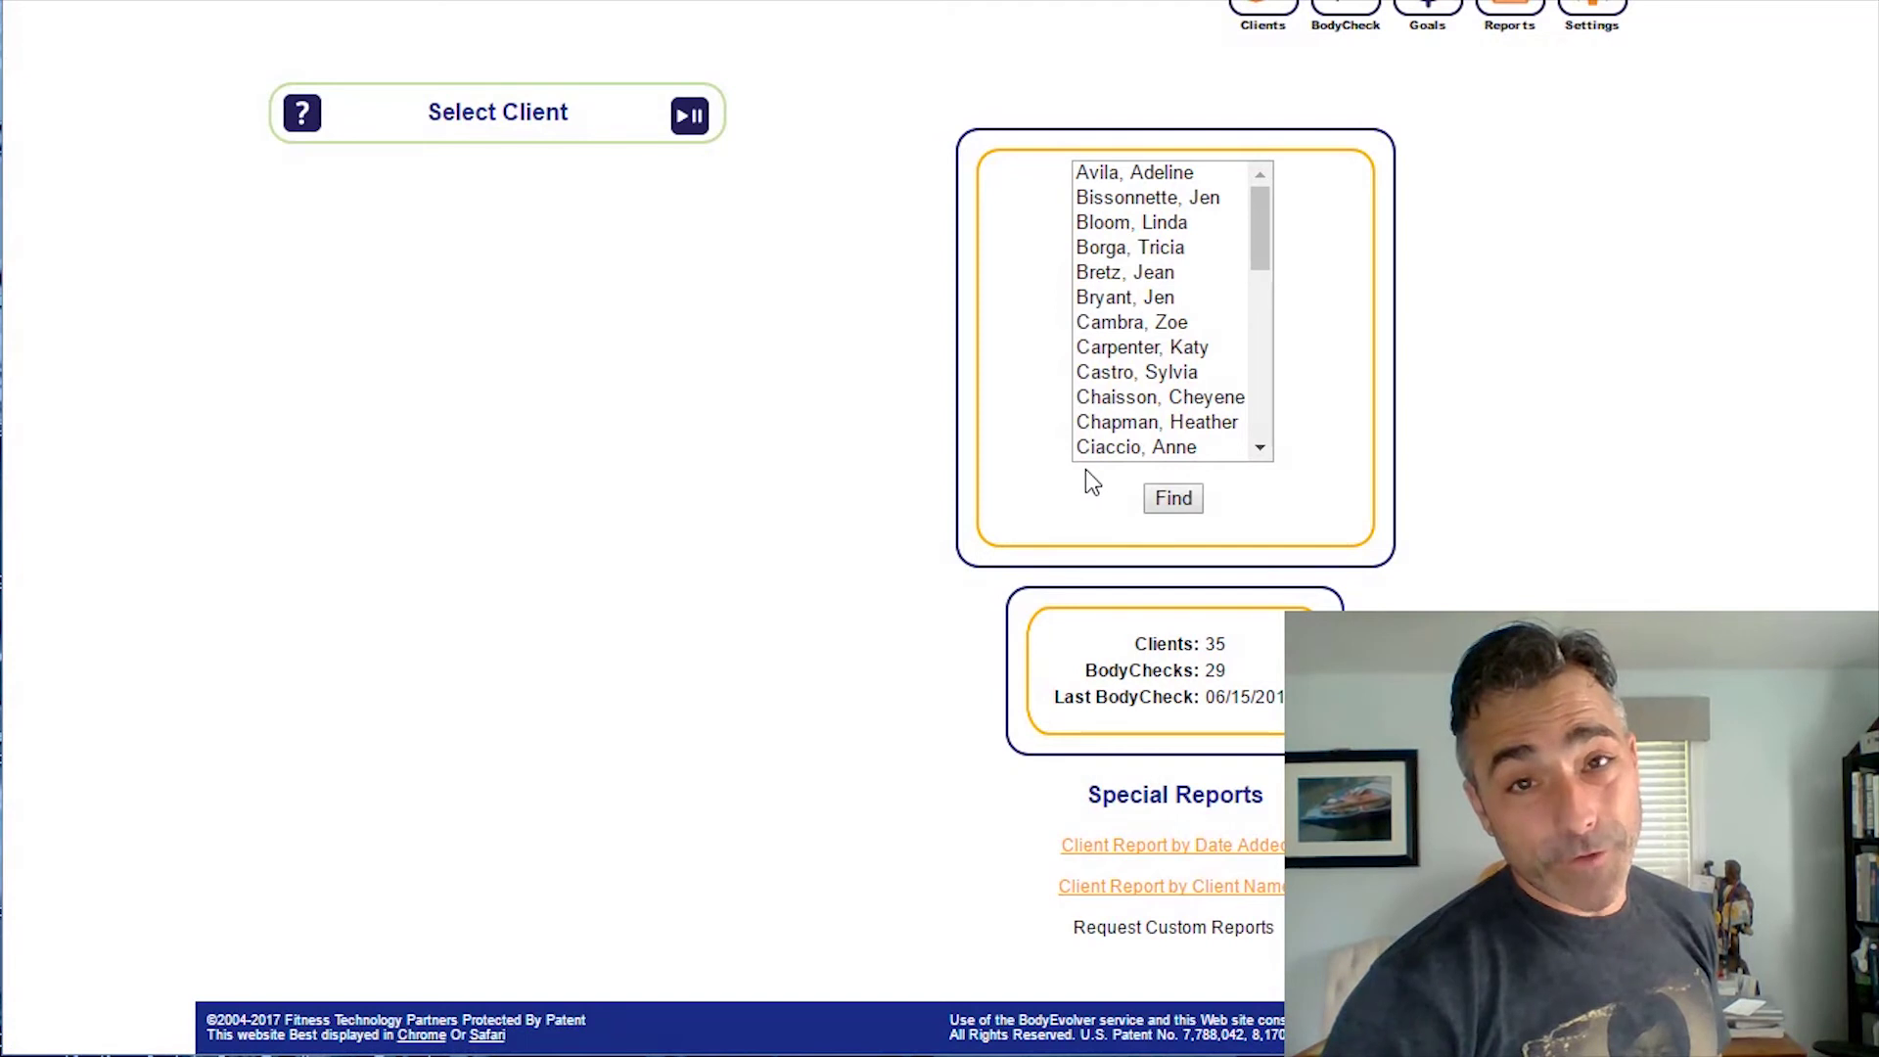
scroll(1096, 279, up, 2)
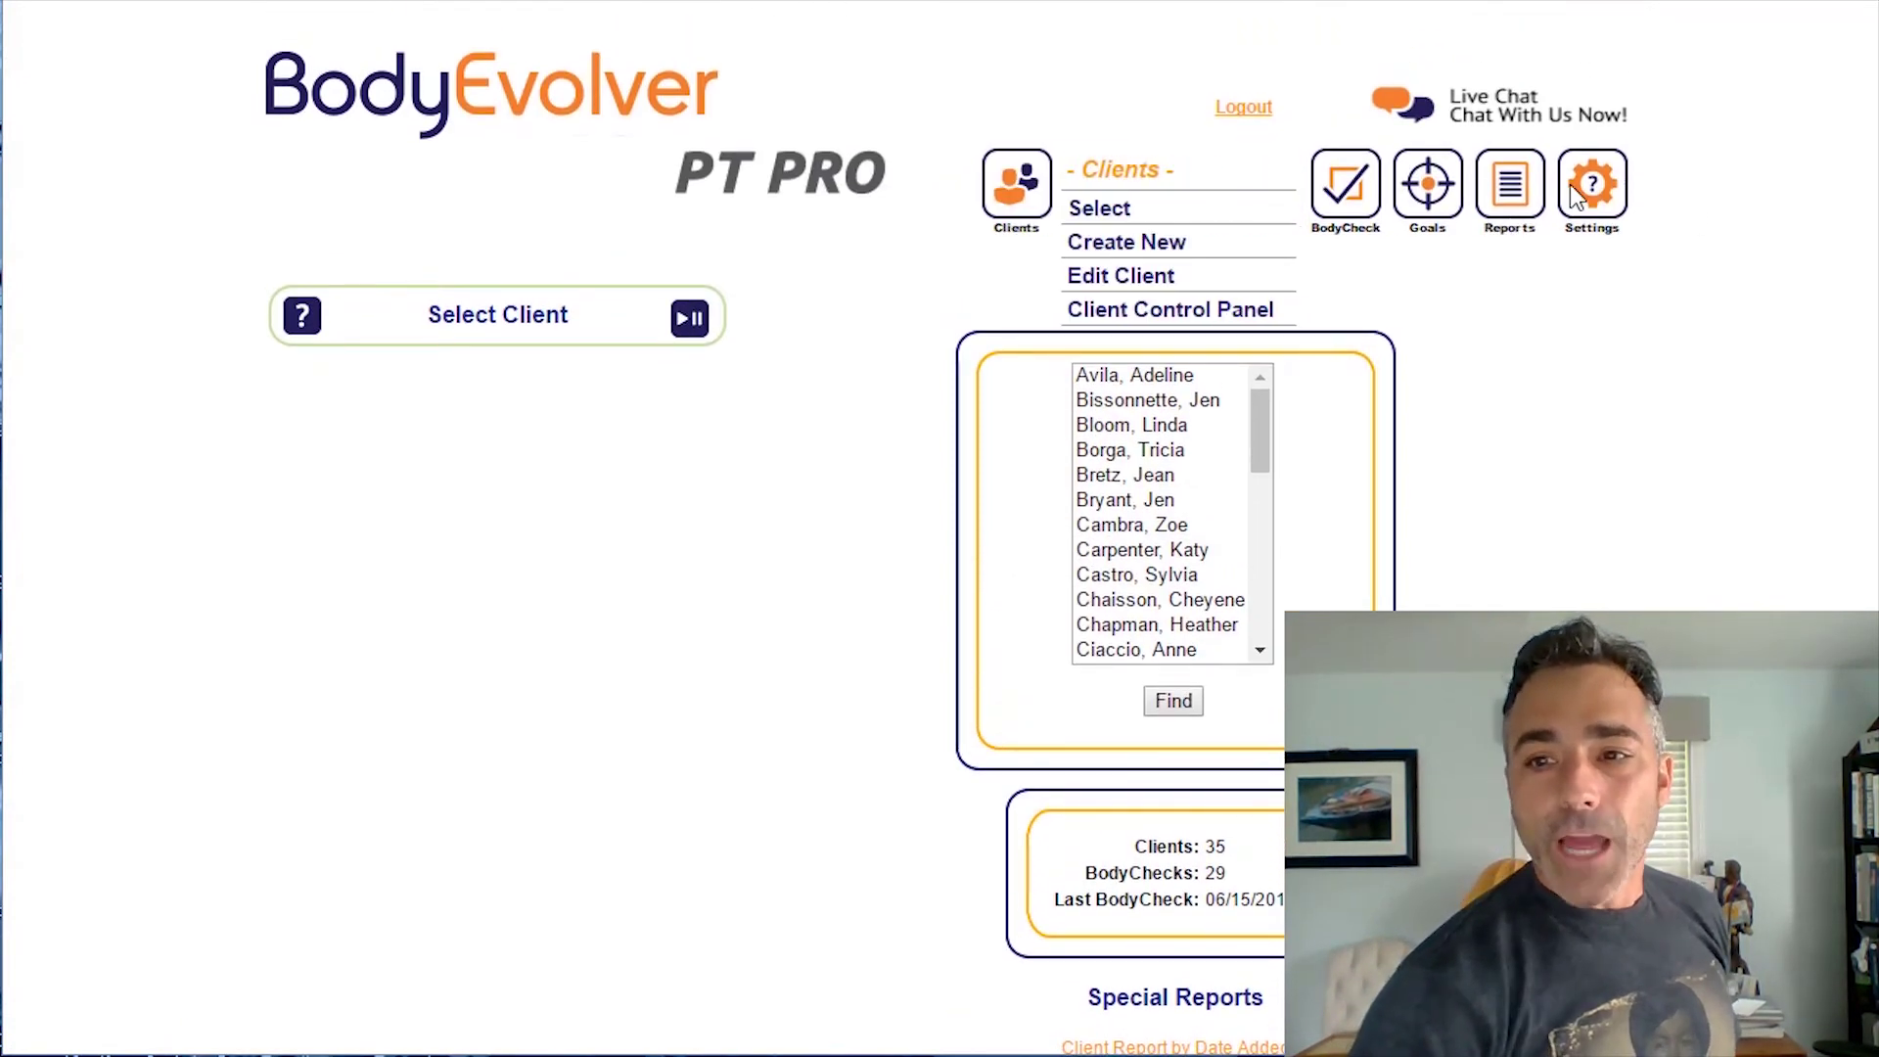
mouse_move(1576, 193)
click(1431, 347)
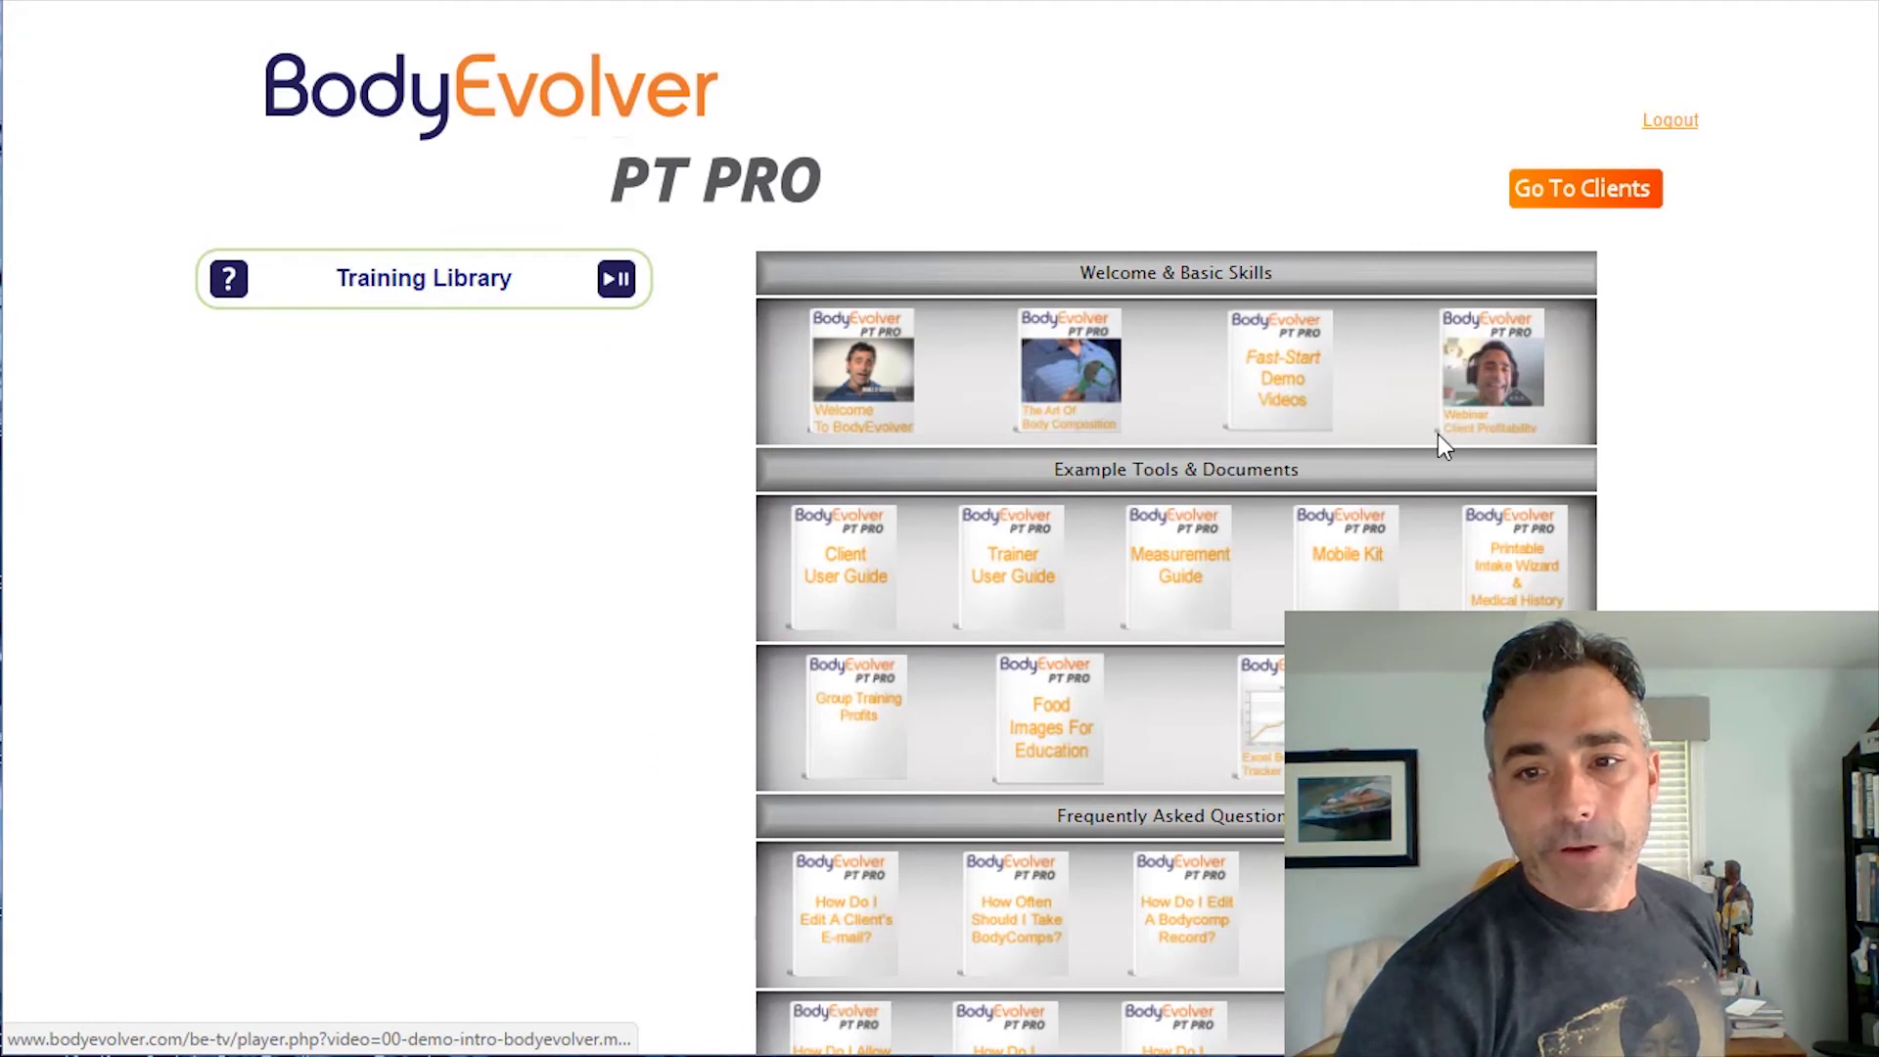
Step: Open the Fast-Start Demo Videos, briefly play the welcome video, expand the Fast Start Demos list, and return to the library
click(1279, 358)
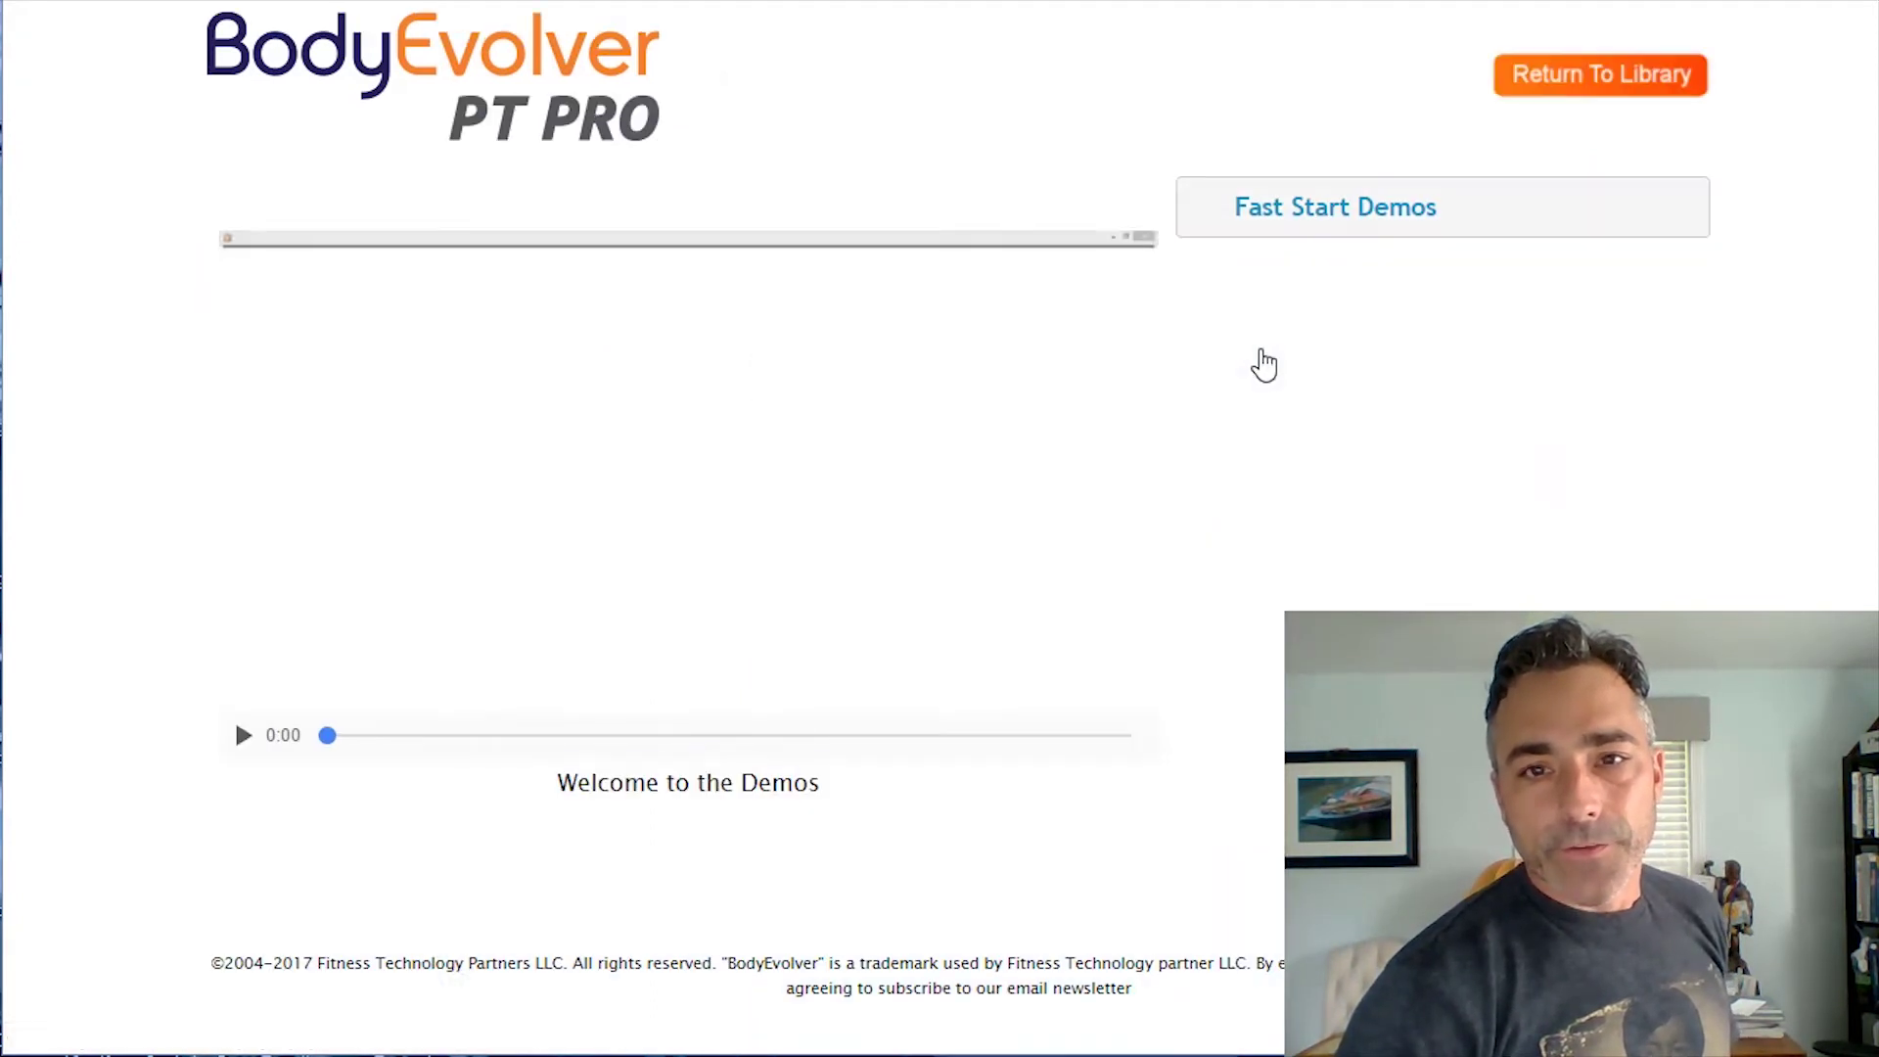
click(240, 735)
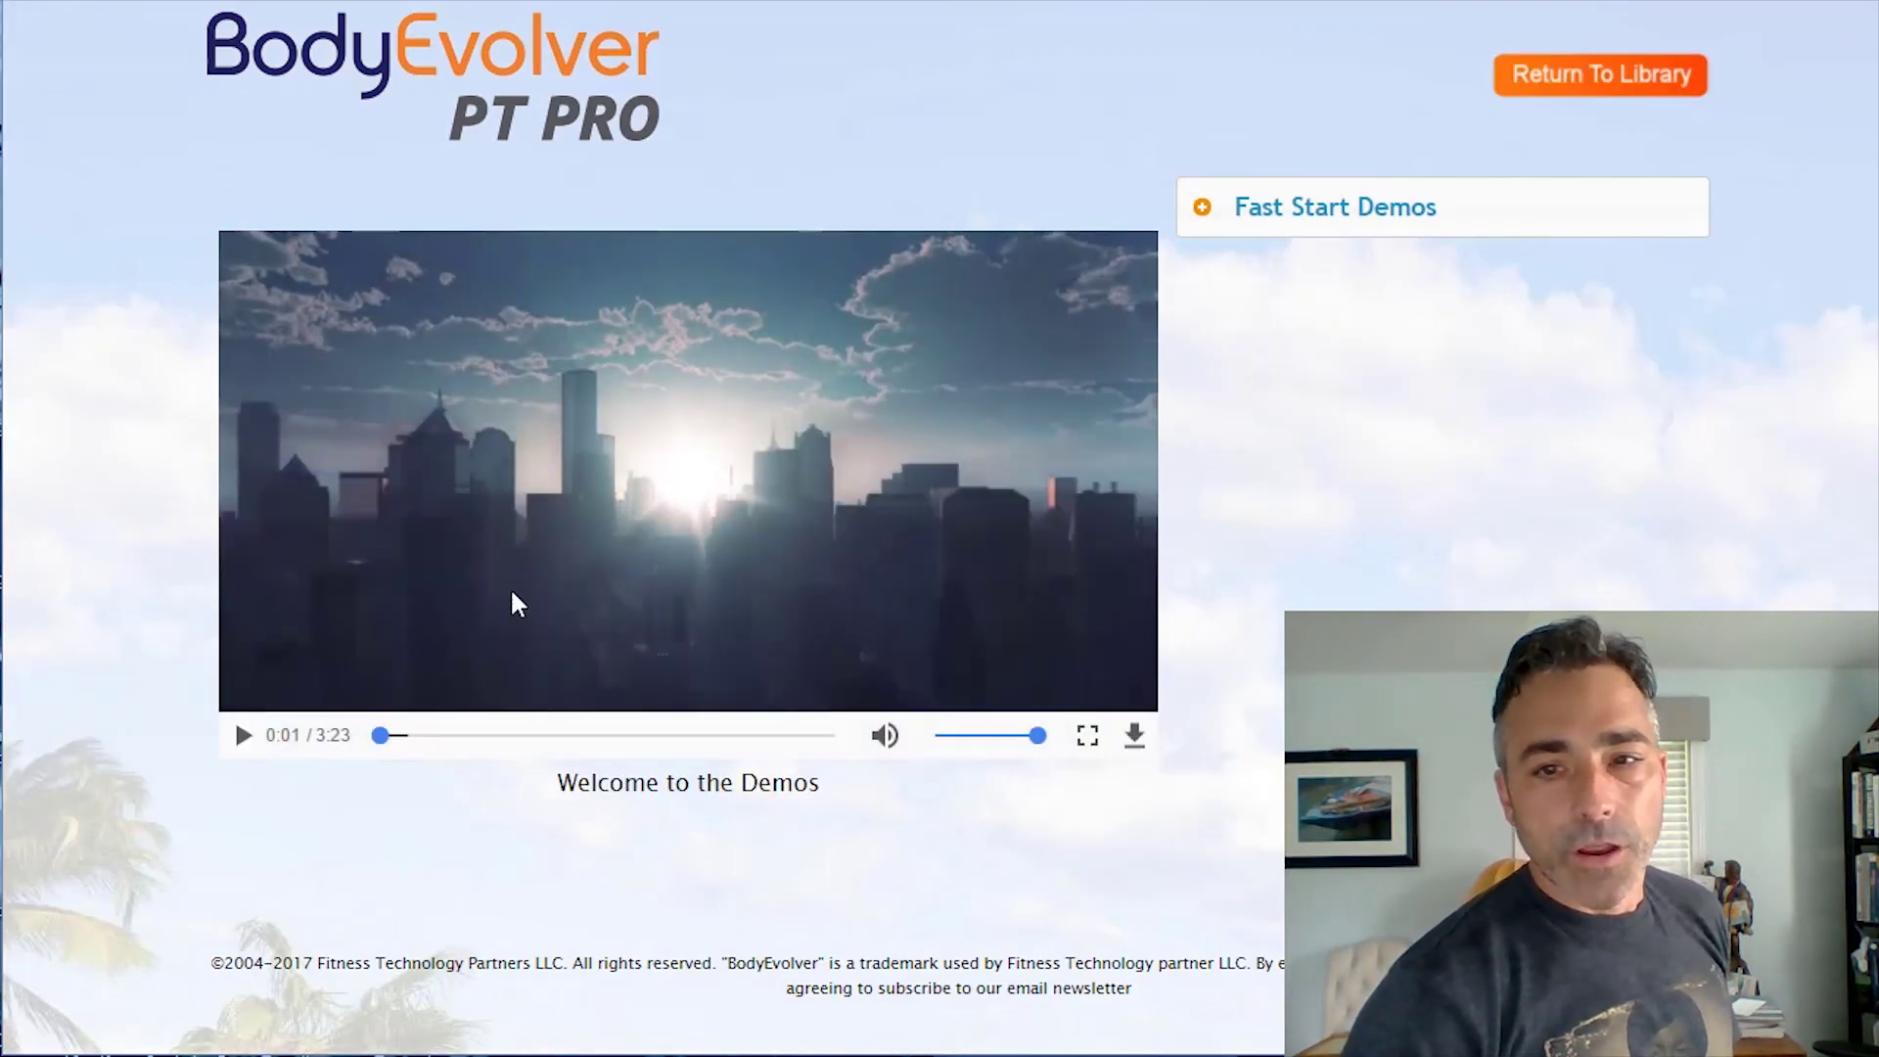
click(1207, 219)
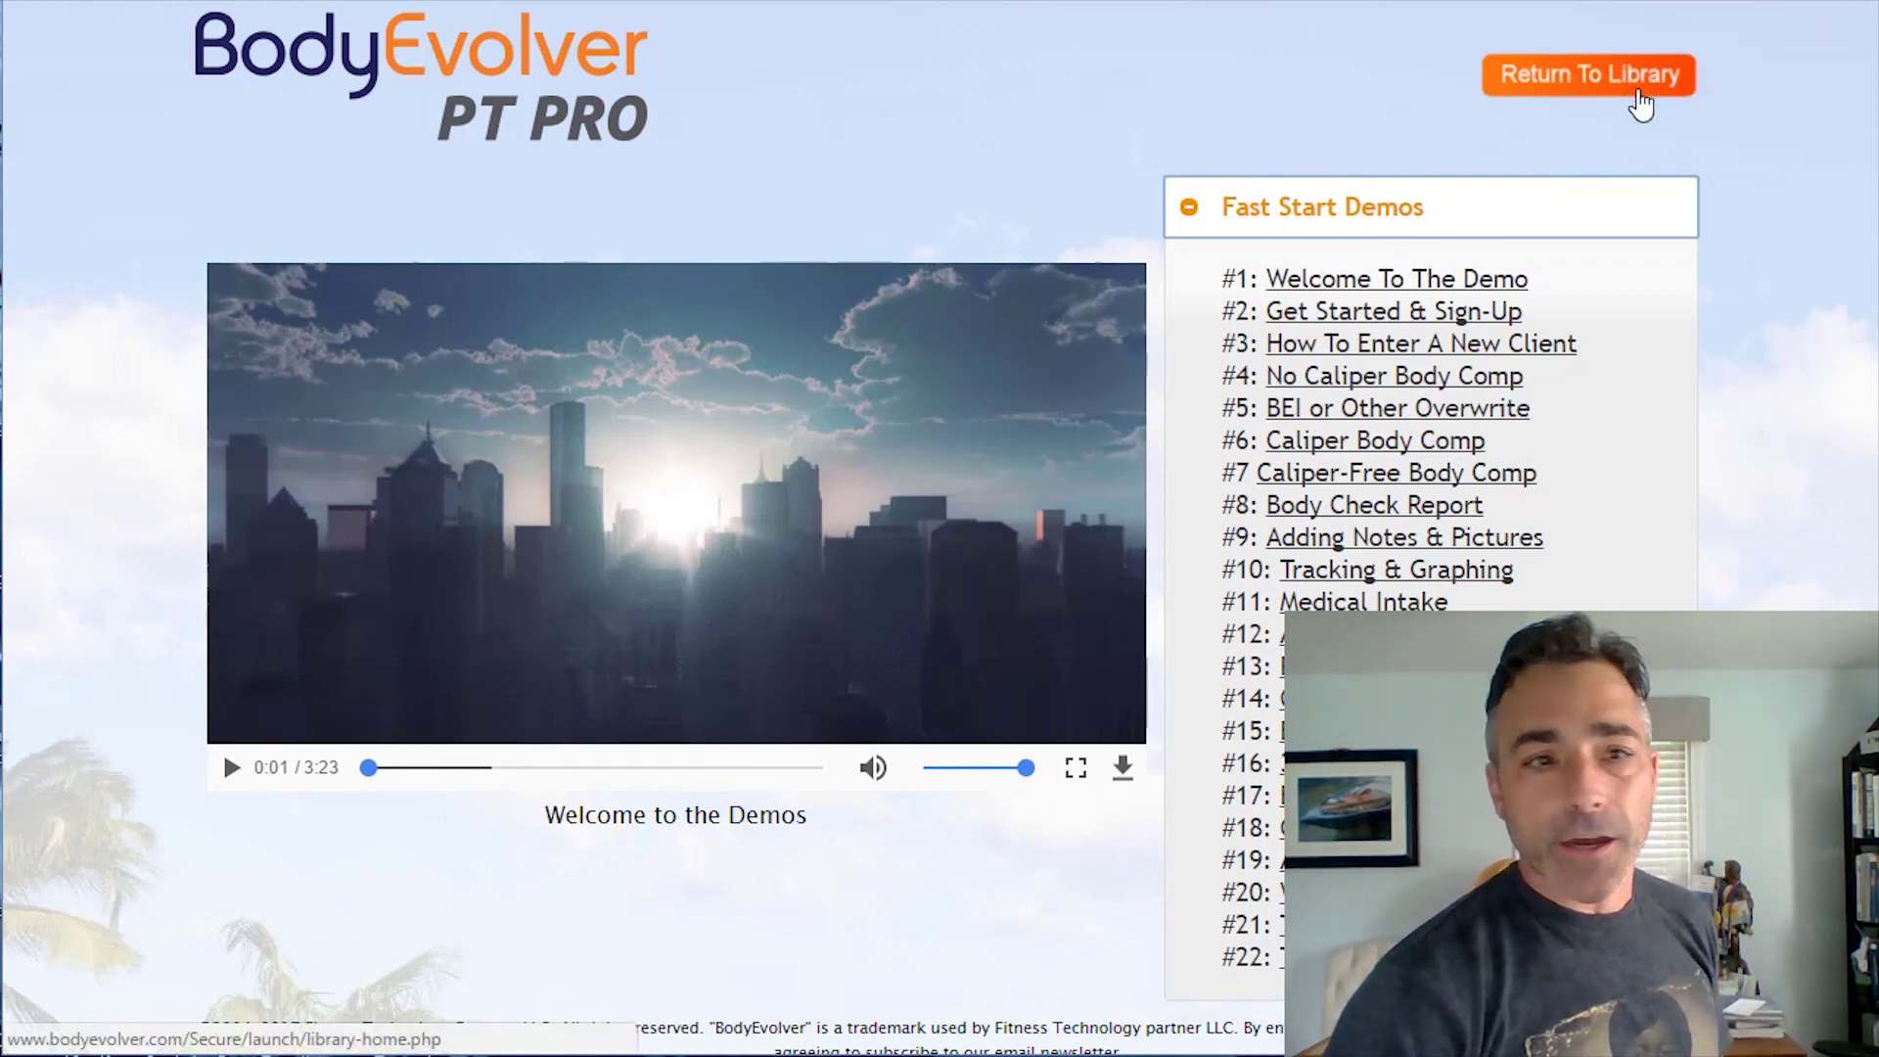
click(1552, 75)
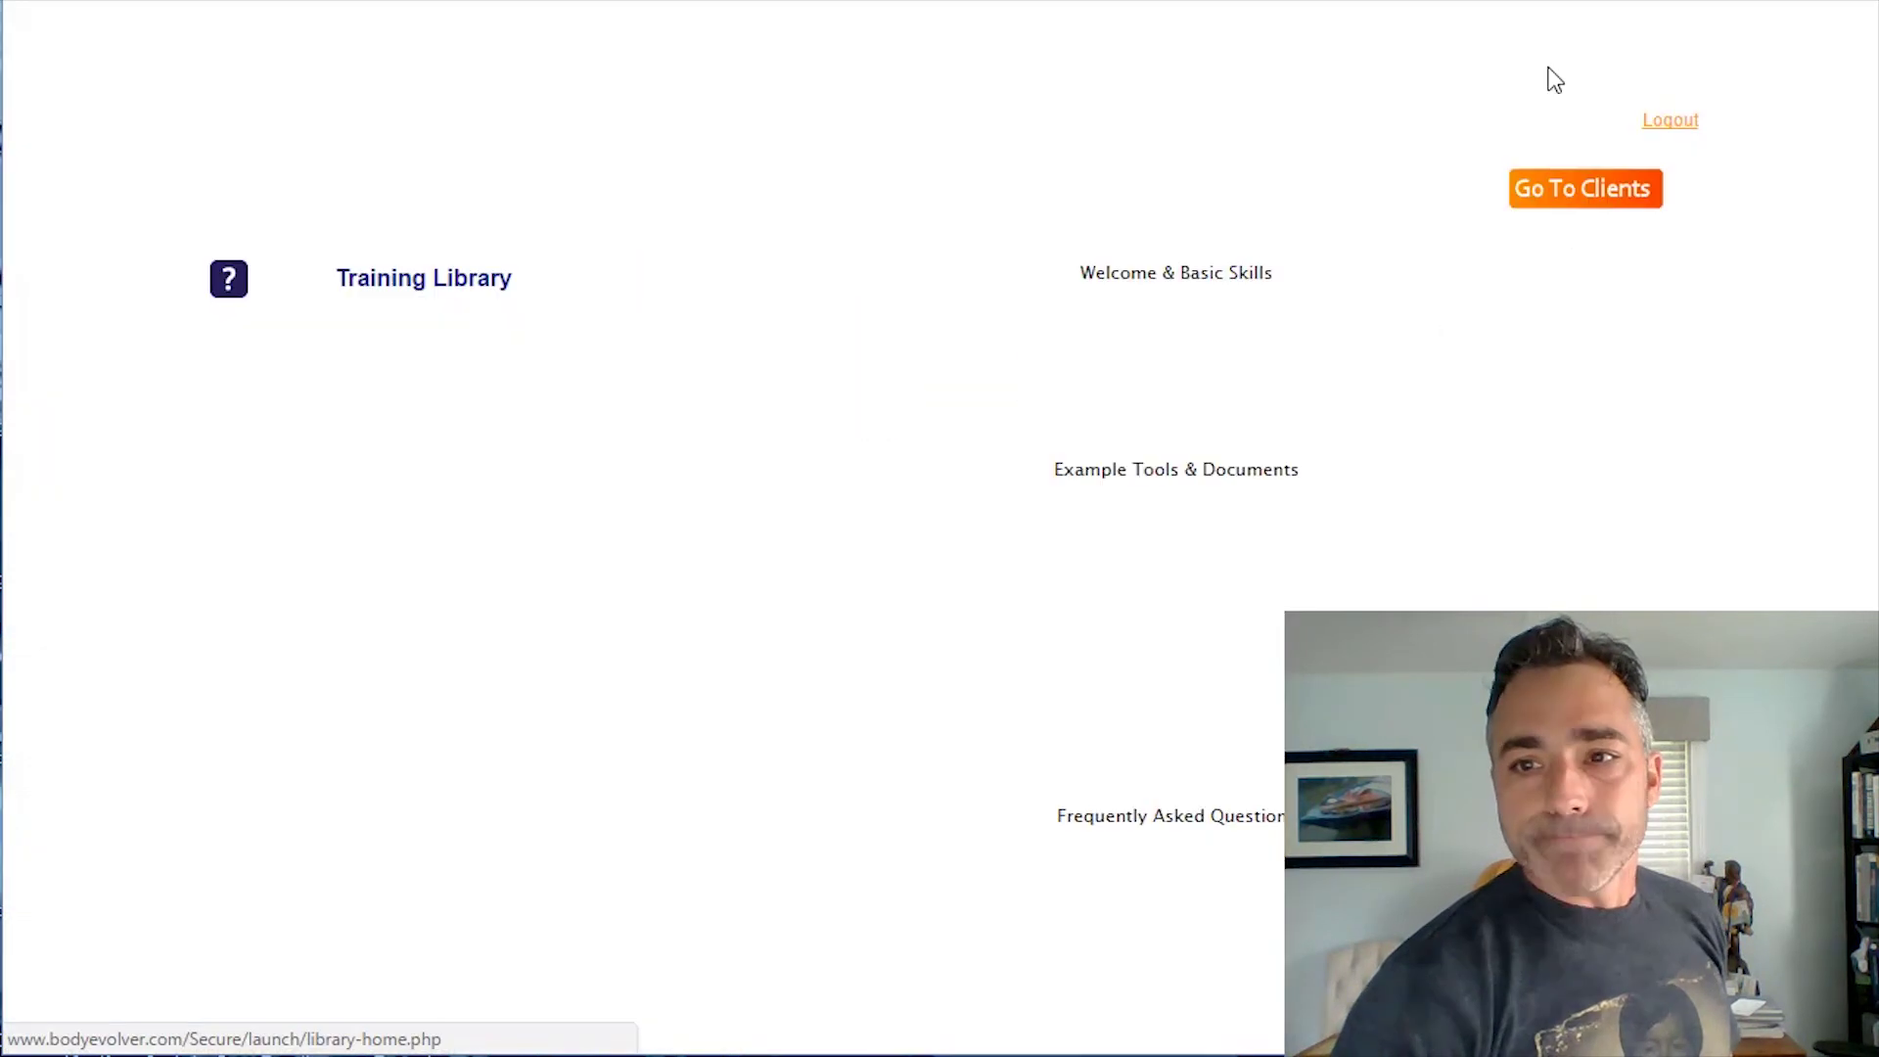